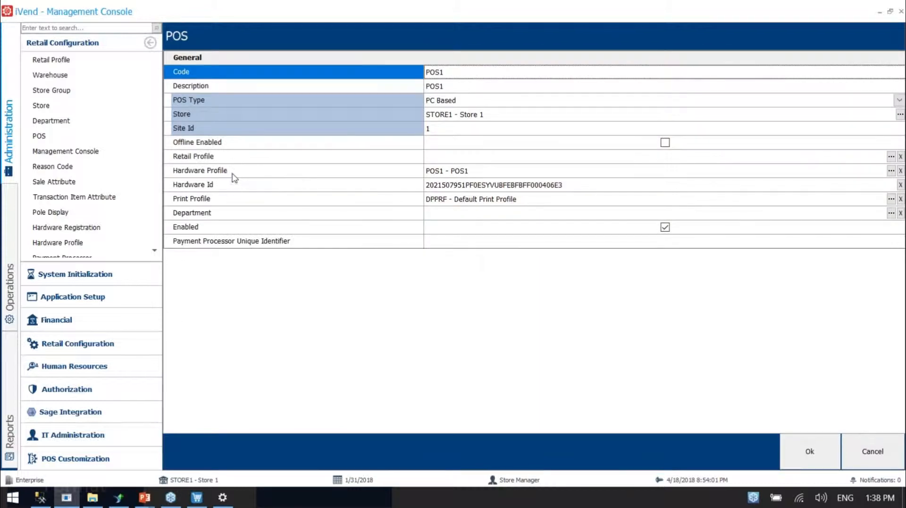
Review the Hardware Profile and Print Profile fields of the POS1 record and the POS Receipt diagram in the slide show
click(232, 173)
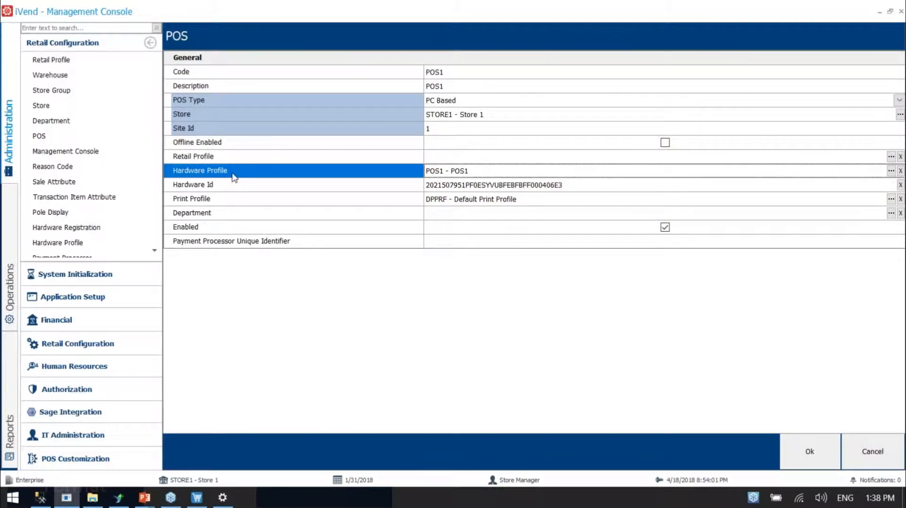
click(227, 203)
click(230, 172)
click(216, 199)
click(227, 174)
click(227, 203)
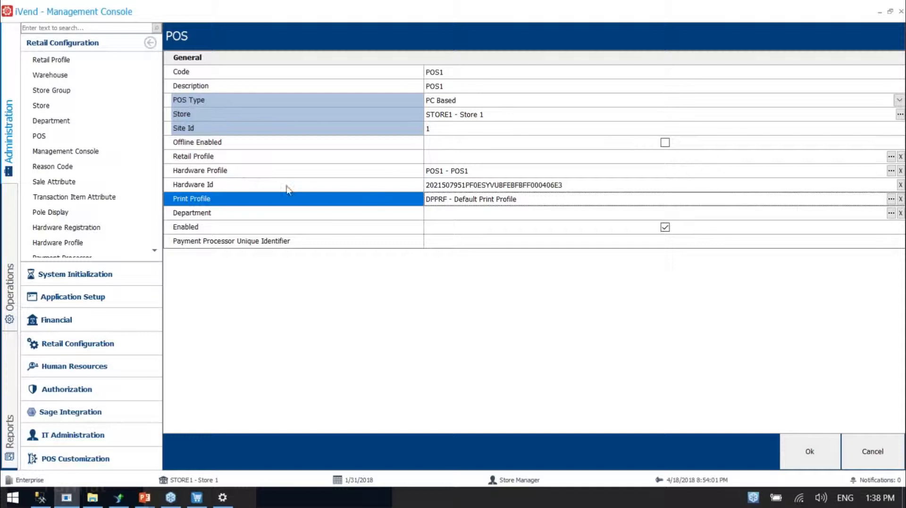
key(alt+Tab)
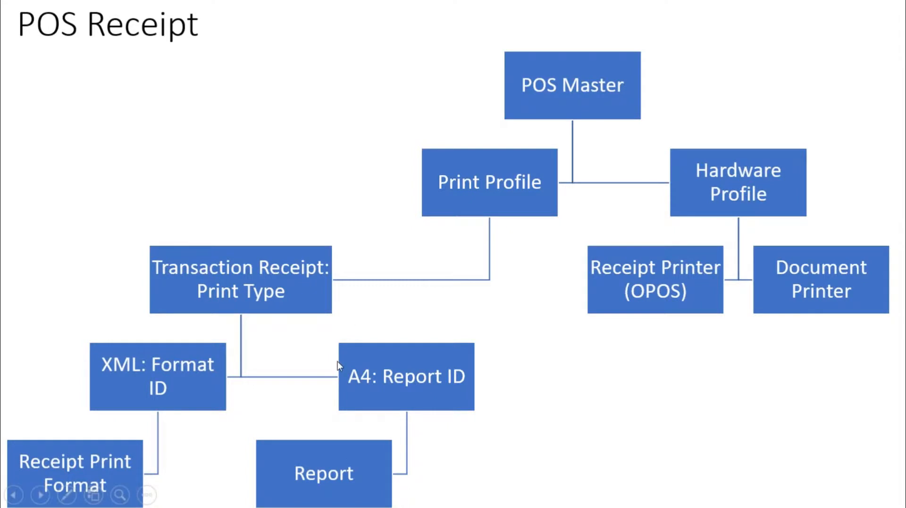
key(alt+Tab)
Open the print profile DPPRF (Default Print Profile) for editing
scroll(92, 224, down, 3)
click(90, 227)
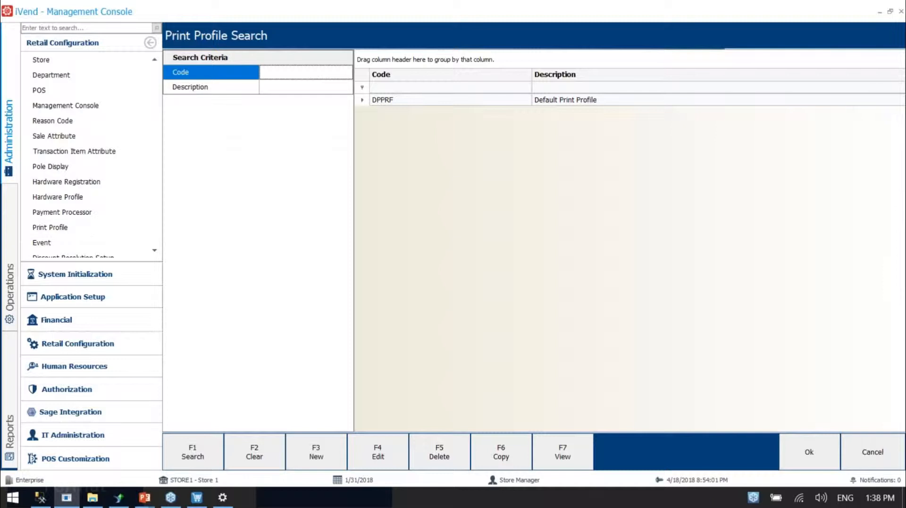
click(434, 100)
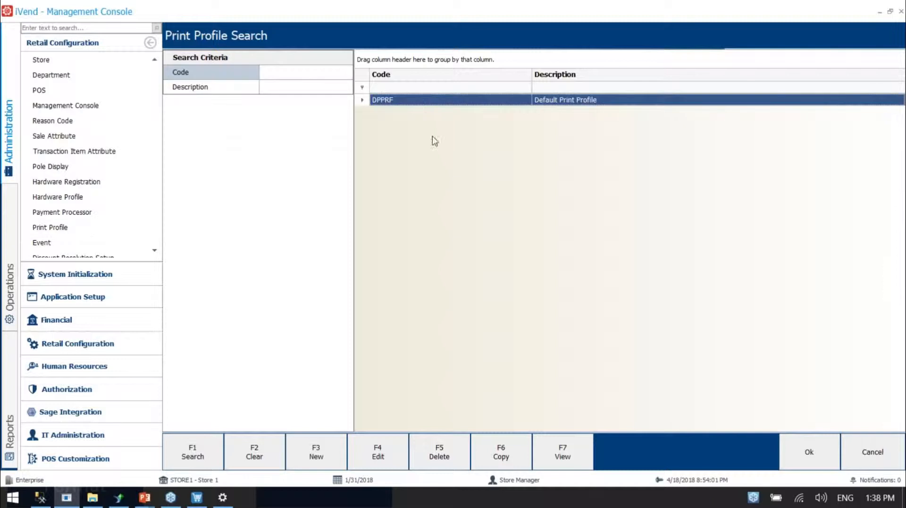
click(376, 453)
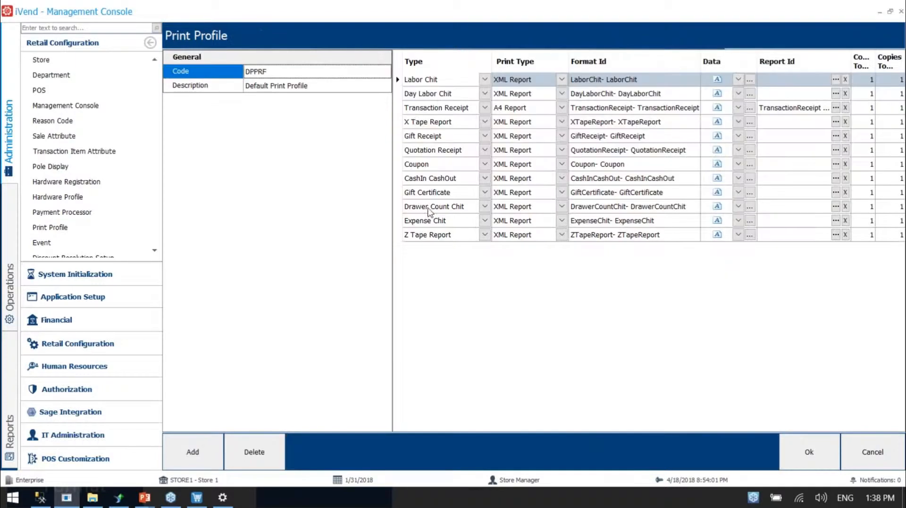
Set the print type of the Transaction Receipt entry to XML Report
click(398, 108)
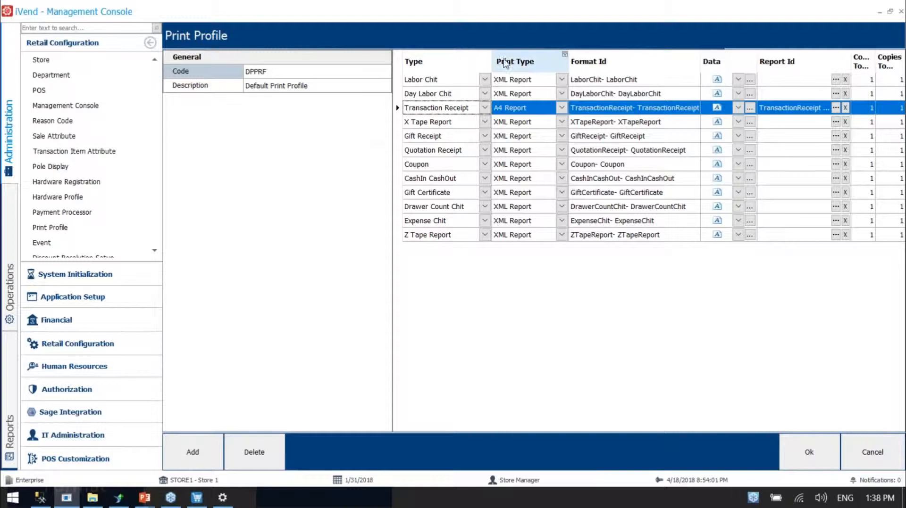
click(561, 108)
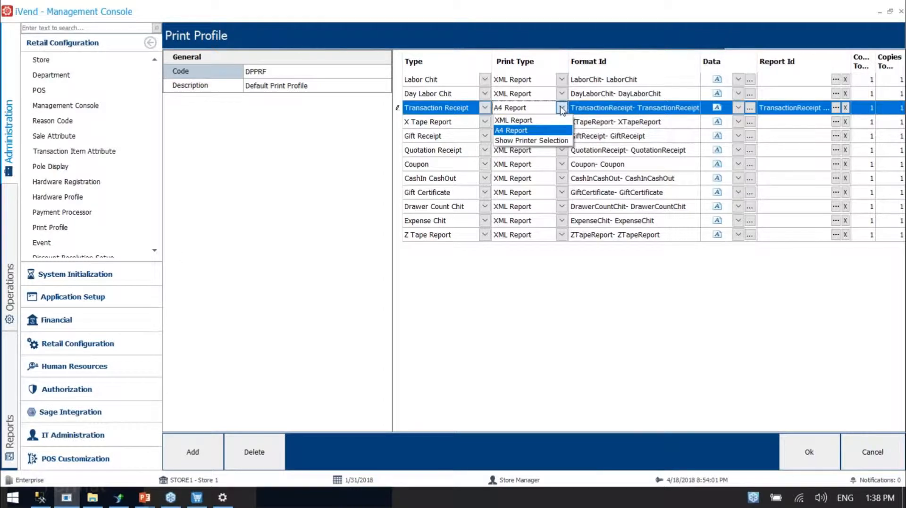
click(528, 133)
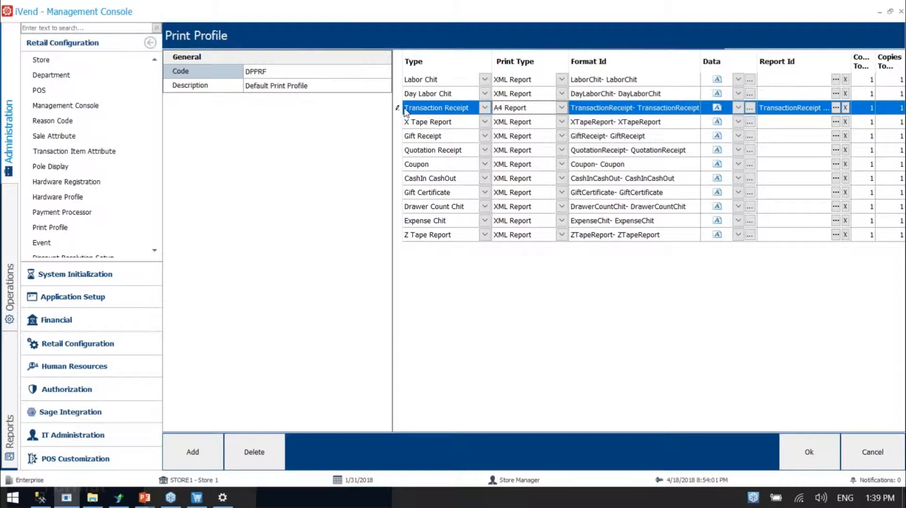
click(507, 108)
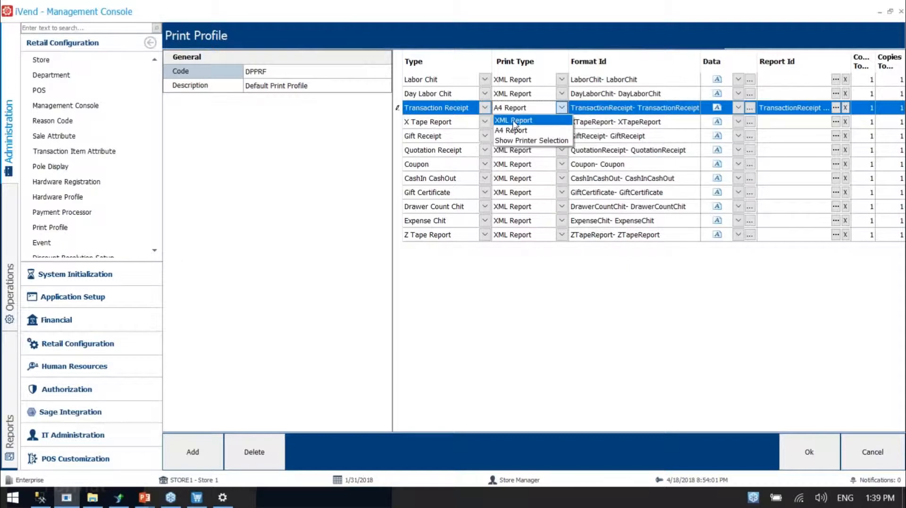
click(513, 121)
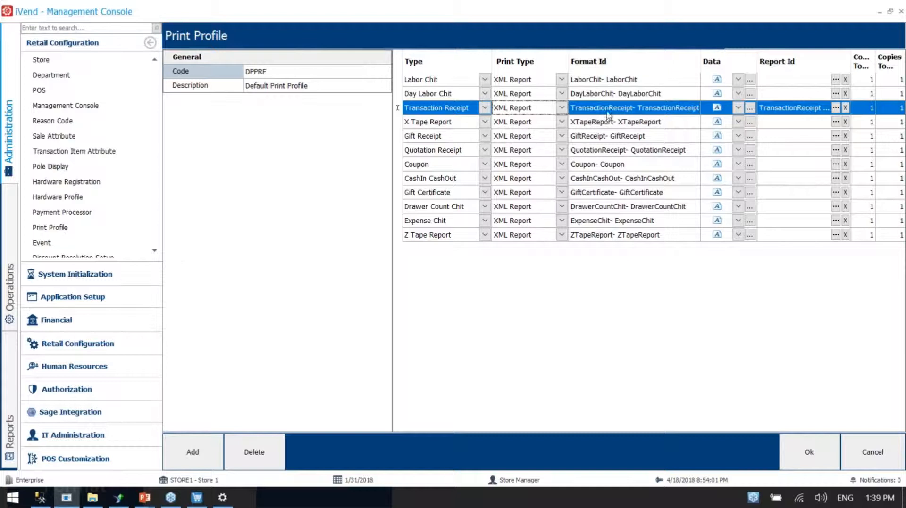
Try A4 Report as the Transaction Receipt's print type, check its Format Id, and return the print type to XML Report
click(561, 107)
click(526, 131)
drag(627, 107, 697, 108)
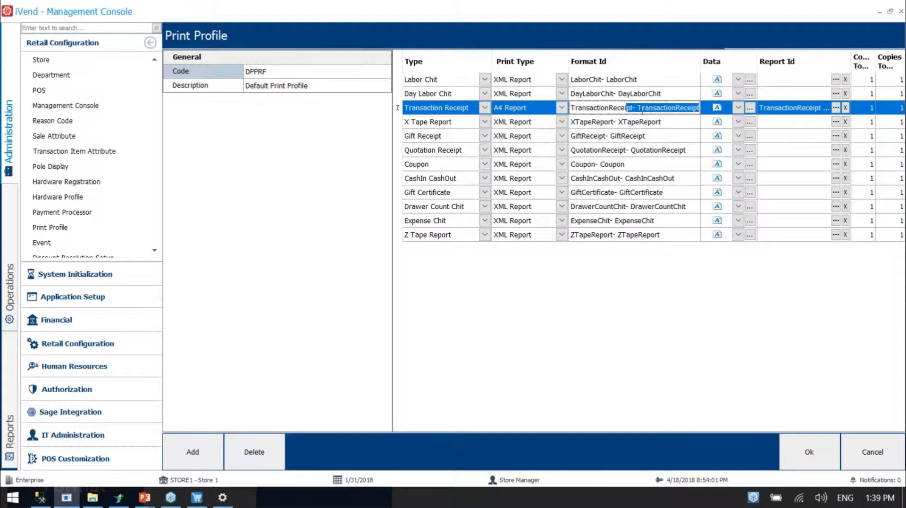
click(560, 109)
click(526, 122)
Choose the TransactionReceipt report as the Report Id of the Transaction Receipt entry
click(816, 110)
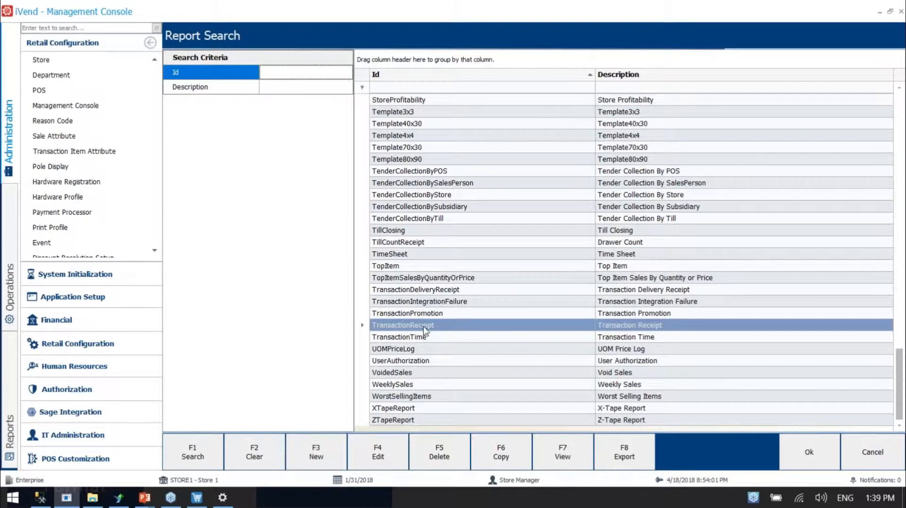
click(424, 327)
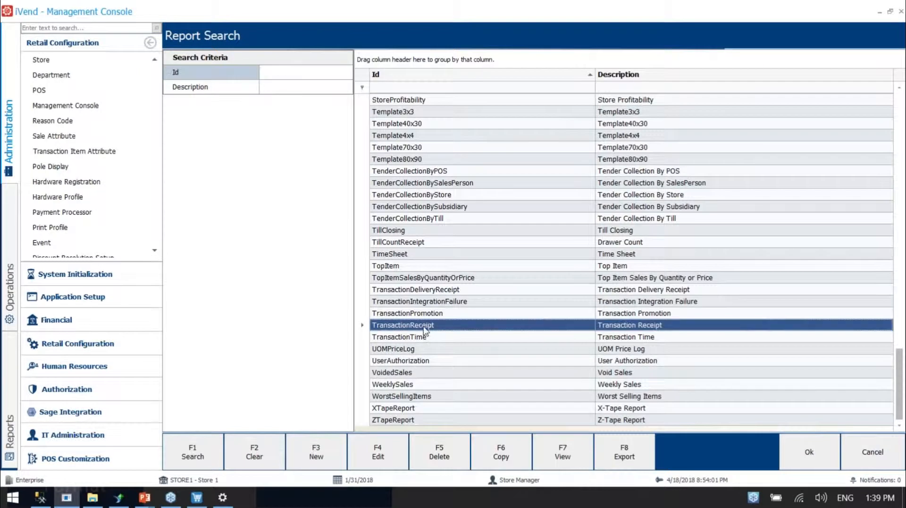
double_click(419, 331)
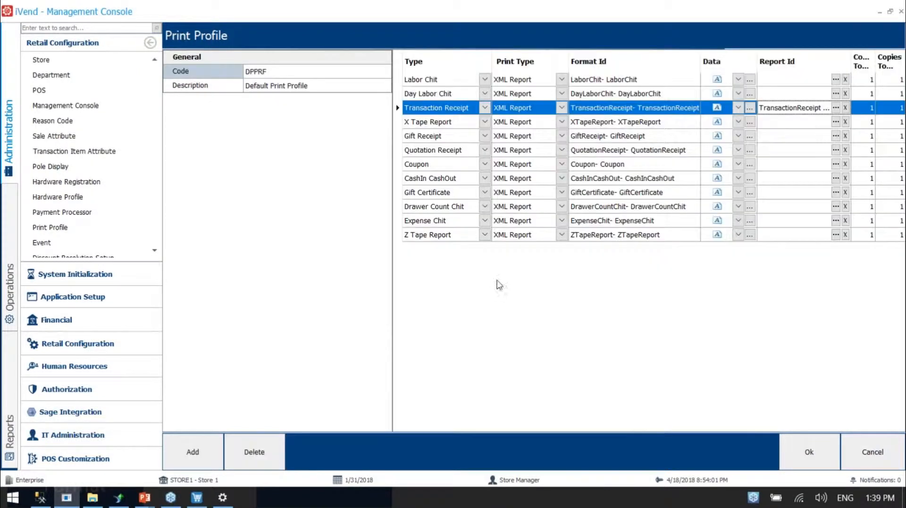
Switch to the PowerPoint slide show to review the printer branches of the POS Receipt diagram, and return to iVend Management Console
mouse_move(146, 500)
click(239, 434)
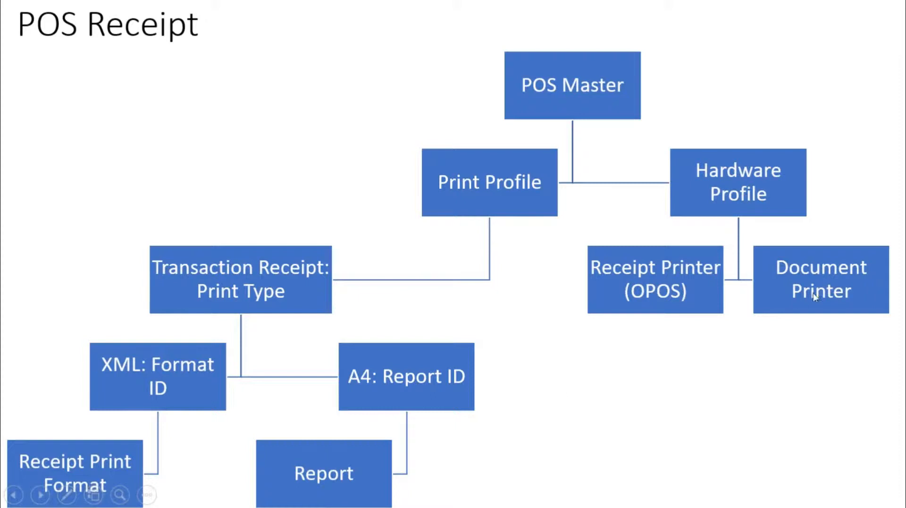
key(alt+Tab)
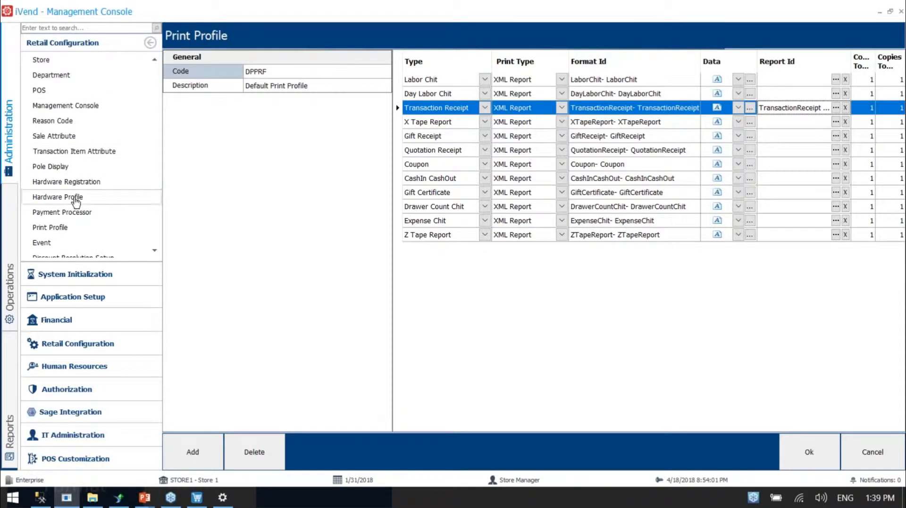
Open the POS1 hardware profile for editing and check its Document Printer assignment
click(70, 197)
click(400, 113)
click(386, 454)
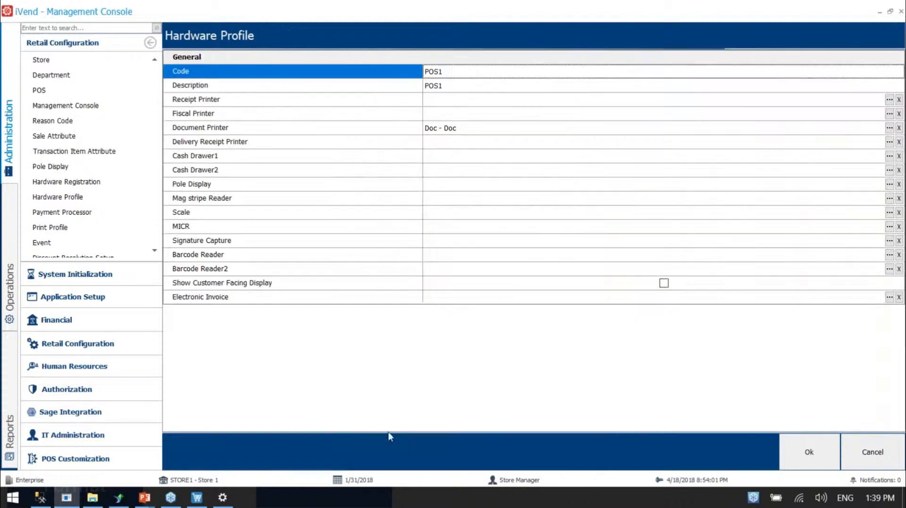
click(226, 129)
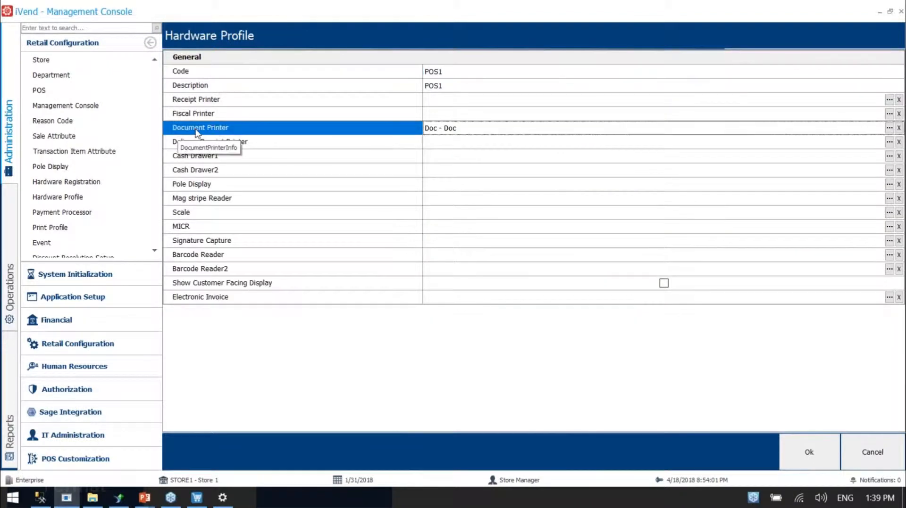
click(455, 133)
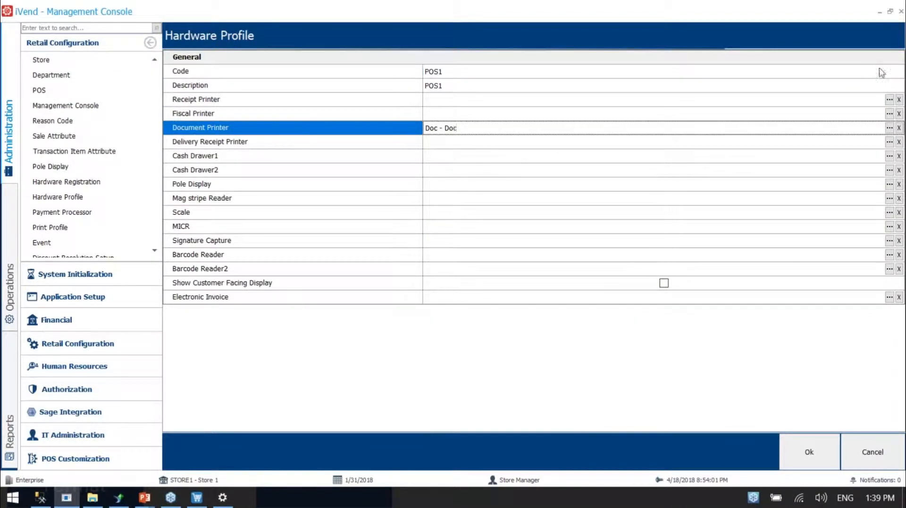
Inspect the hardware registration of the Doc document printer, close it and return to the POS1 hardware profile
click(83, 183)
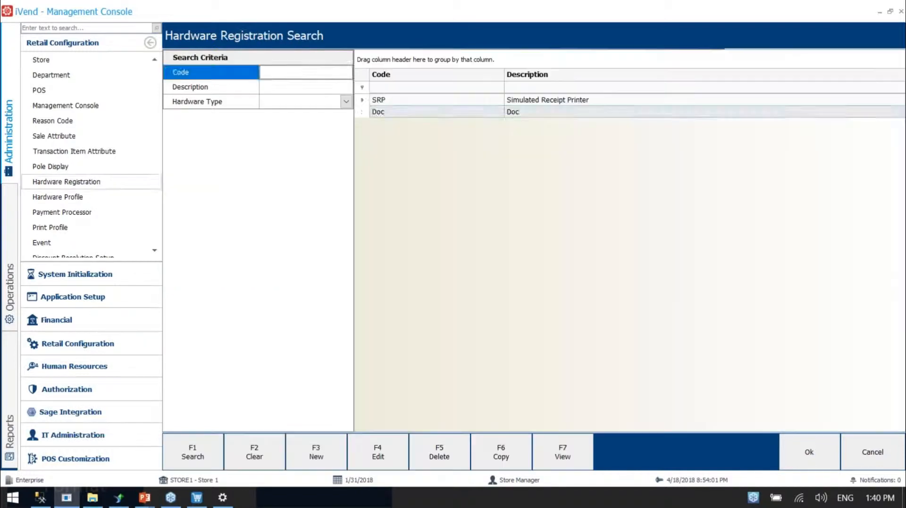
click(386, 114)
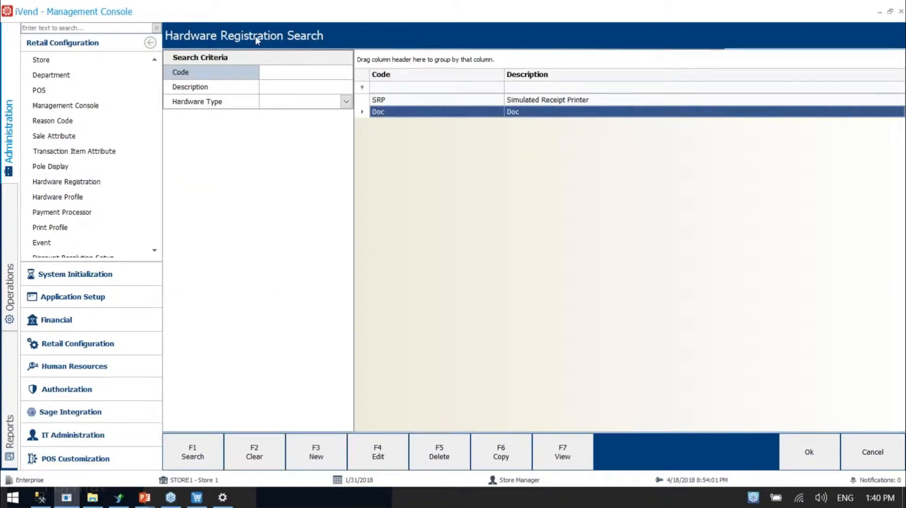
click(377, 451)
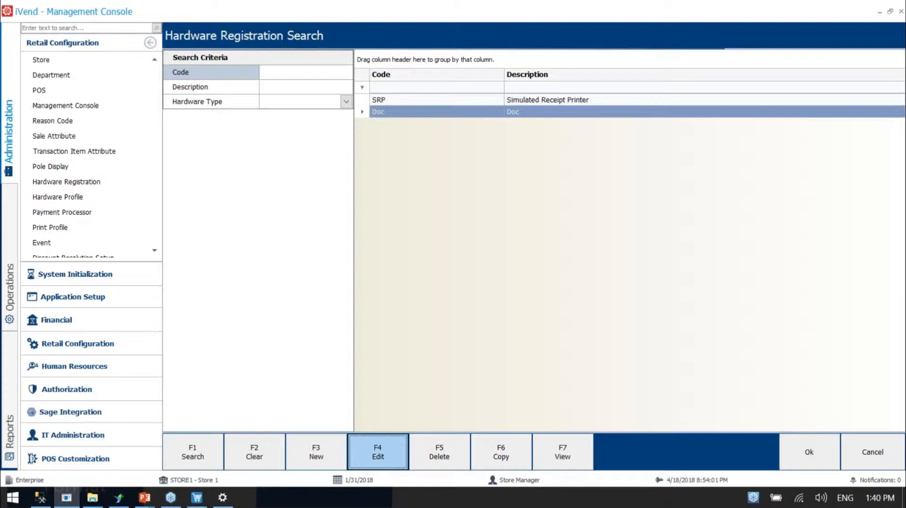
click(434, 72)
click(440, 86)
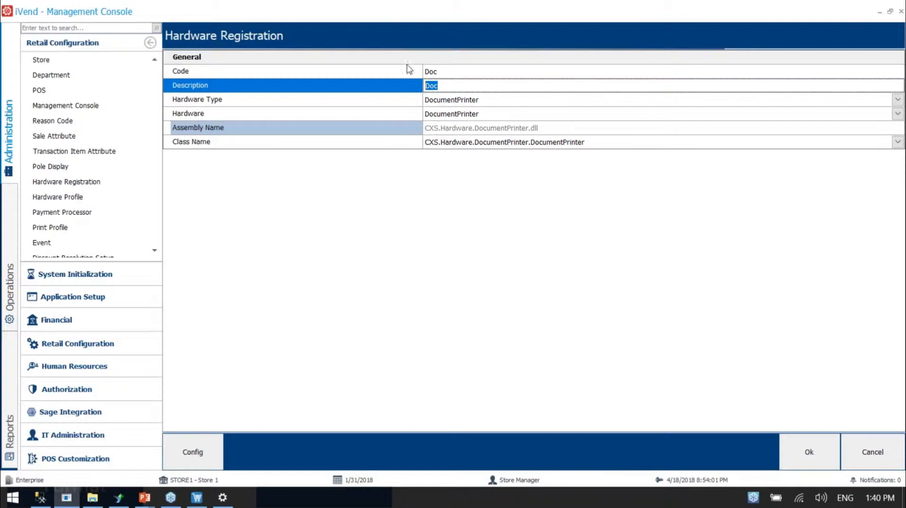
key(Escape)
double_click(410, 115)
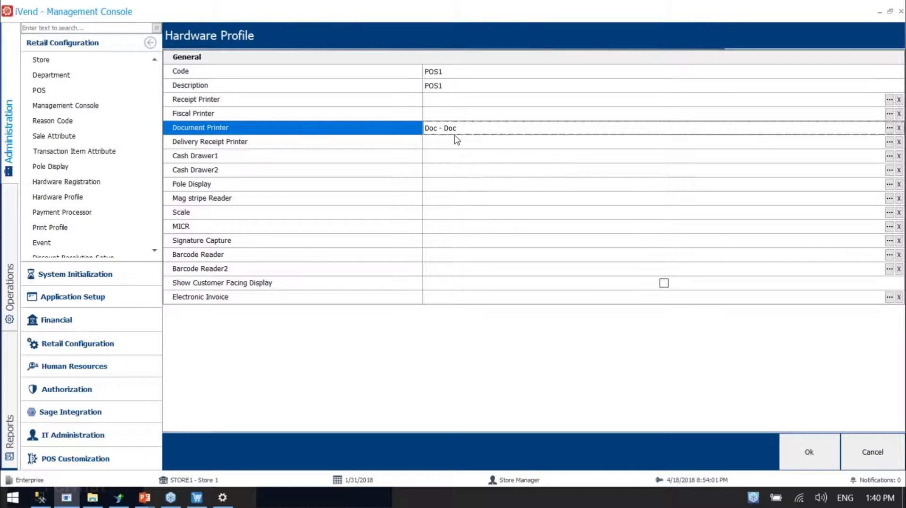
Check the hardware profile's Receipt Printer field and start a new hardware registration with Thermal Printer as both code and description
click(322, 105)
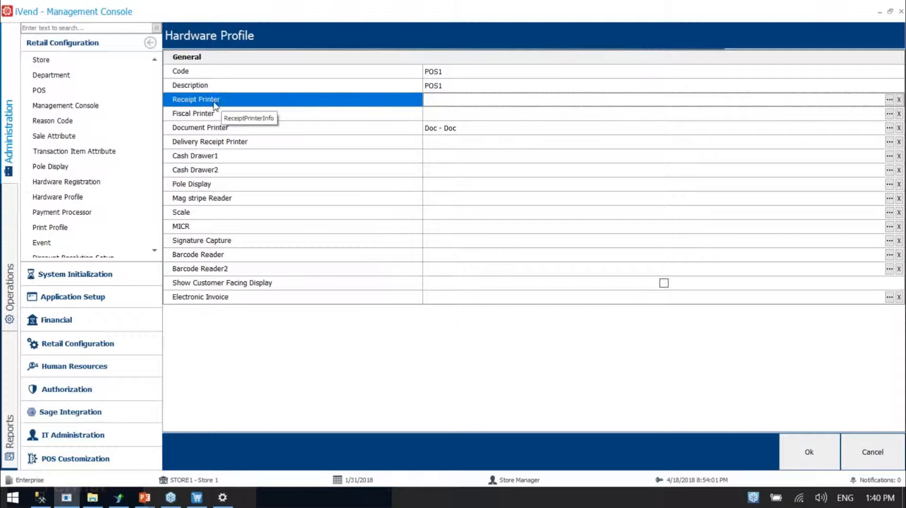
click(108, 185)
click(314, 453)
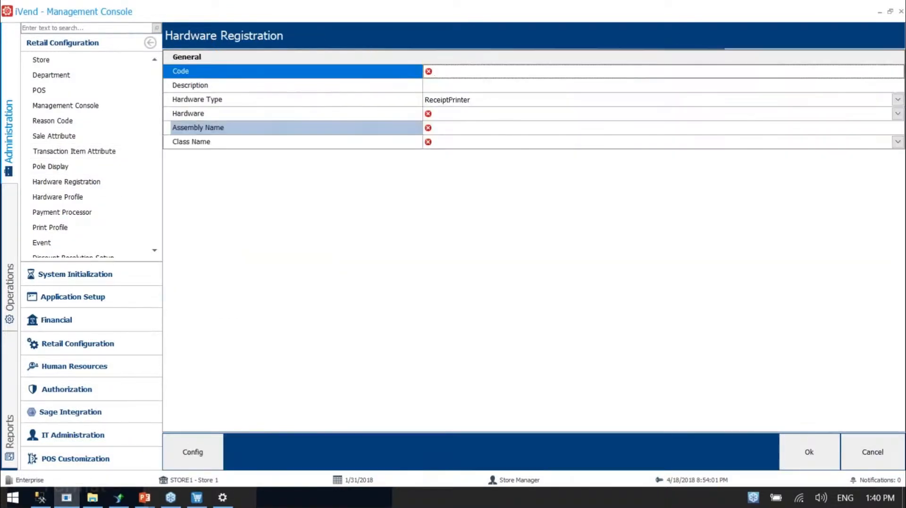
text(Thermal Printer)
drag(488, 67, 429, 60)
key(ctrl+c)
click(454, 89)
key(ctrl+v)
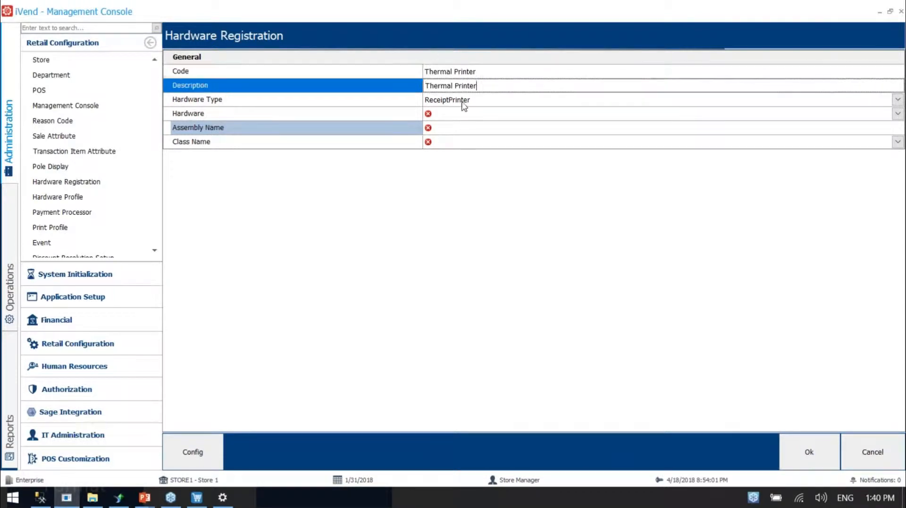
Set the Hardware of the Thermal Printer registration to ReceiptPrinter.OPOS
click(462, 114)
scroll(506, 174, down, 4)
scroll(507, 176, down, 1)
scroll(508, 176, up, 2)
scroll(508, 170, up, 3)
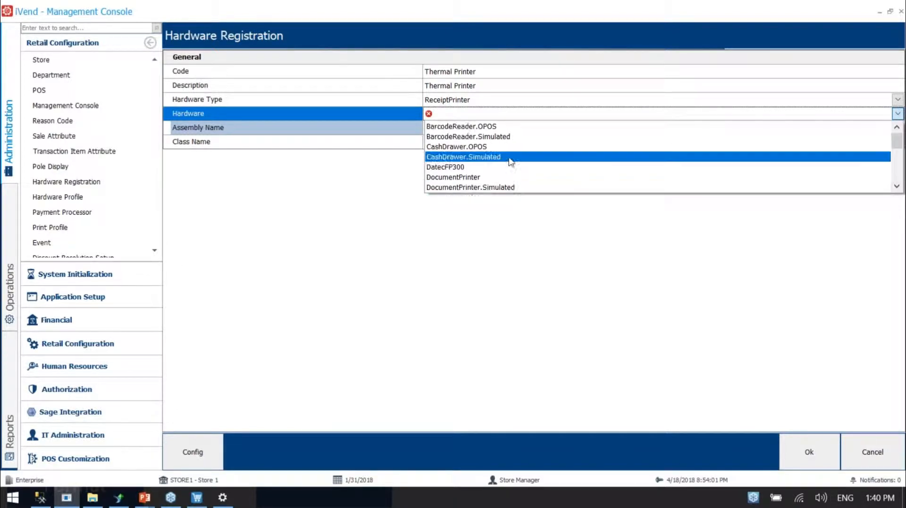
scroll(512, 158, down, 4)
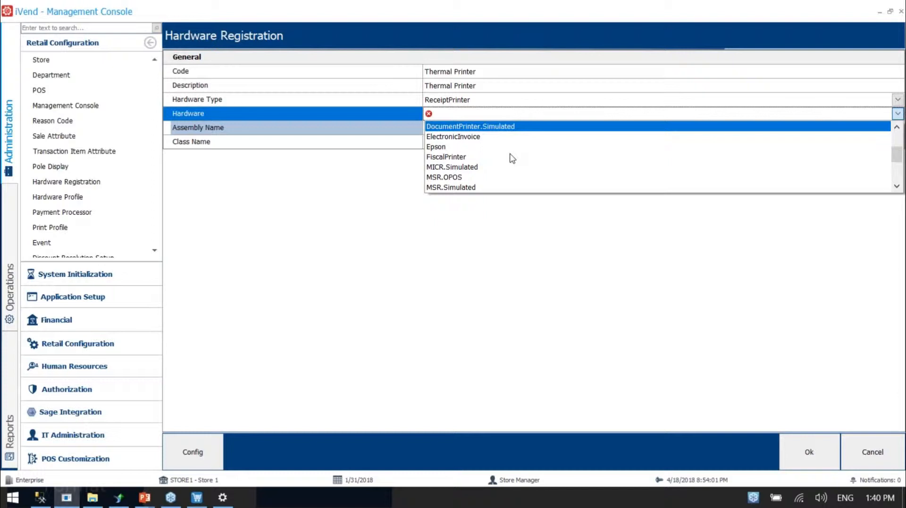
click(499, 157)
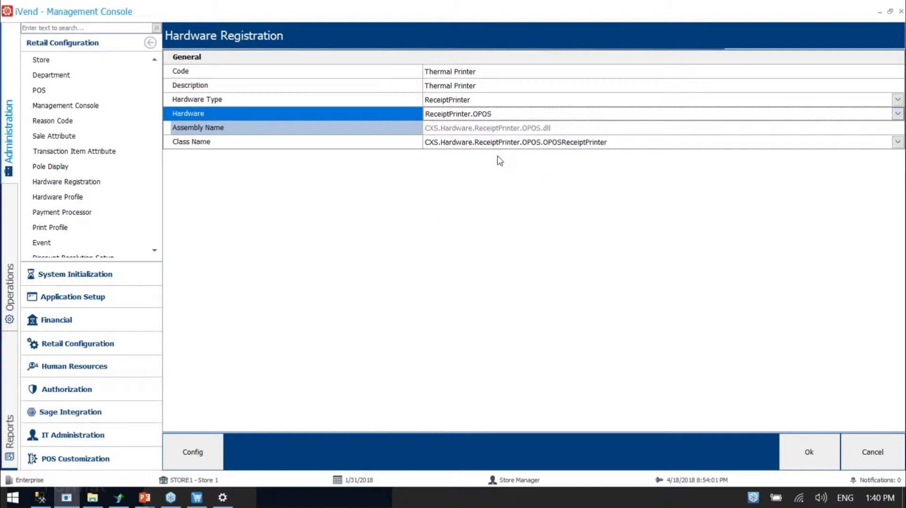
Open the OPOS configuration of the Thermal Printer at its Device Name, and launch the SetupPOS application alongside it
click(192, 452)
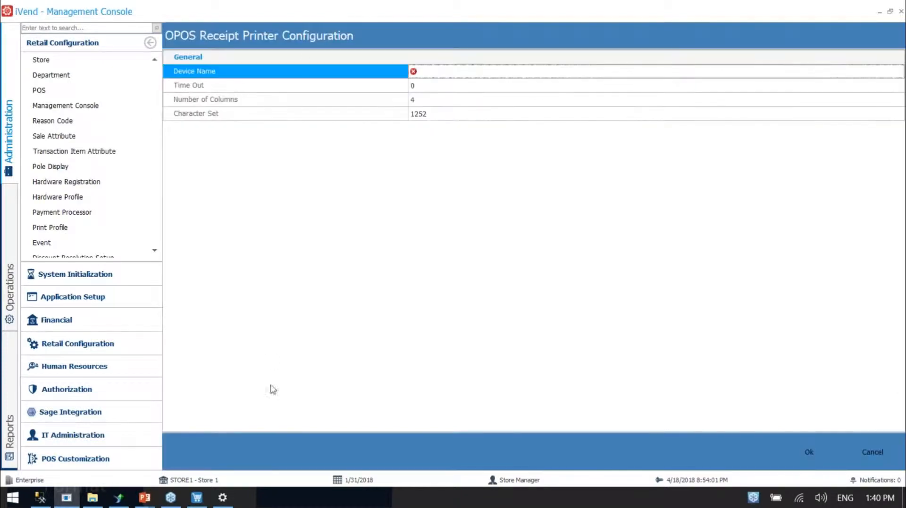
click(420, 71)
key(super)
text(set)
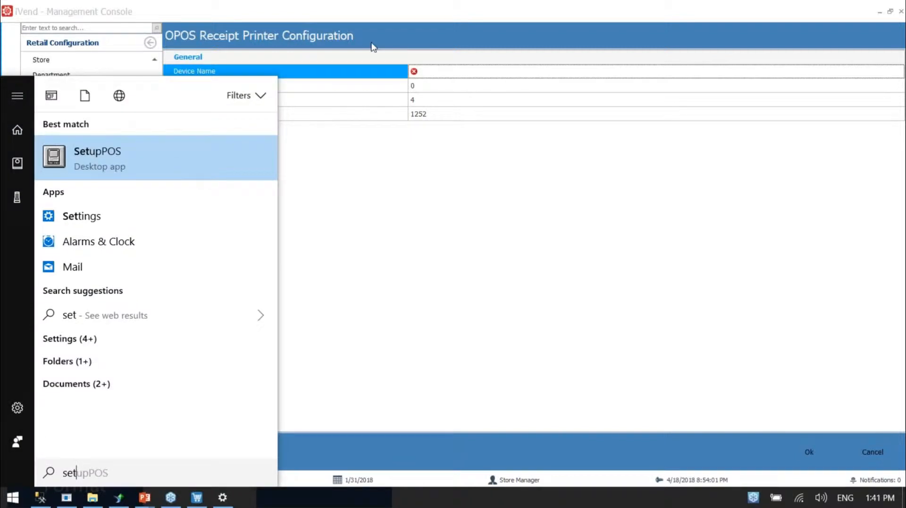
click(114, 163)
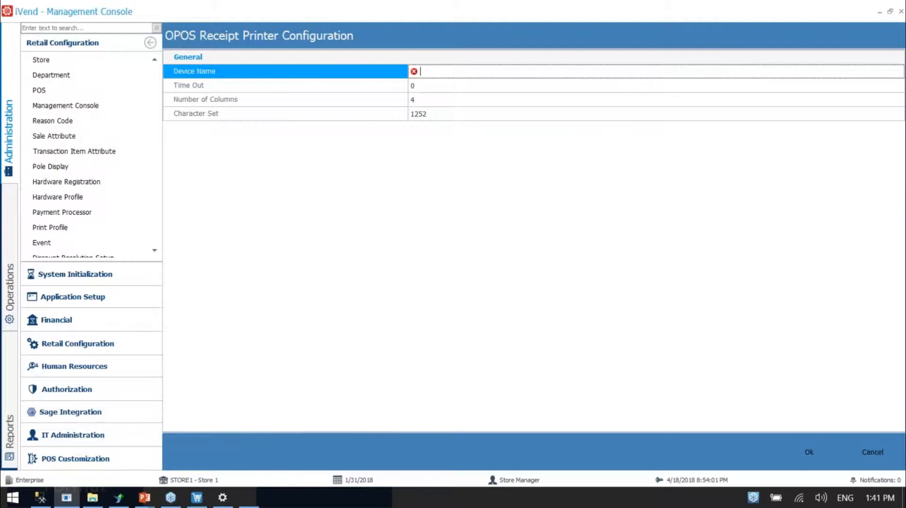
click(250, 497)
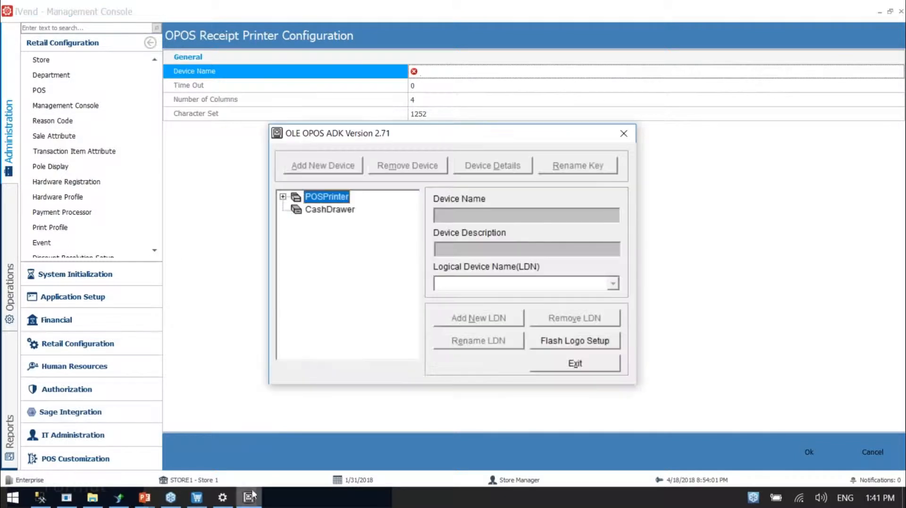
Select the ThermalU device under POSPrinter in the OPOS setup to check its device name and logical device name
click(283, 196)
click(330, 215)
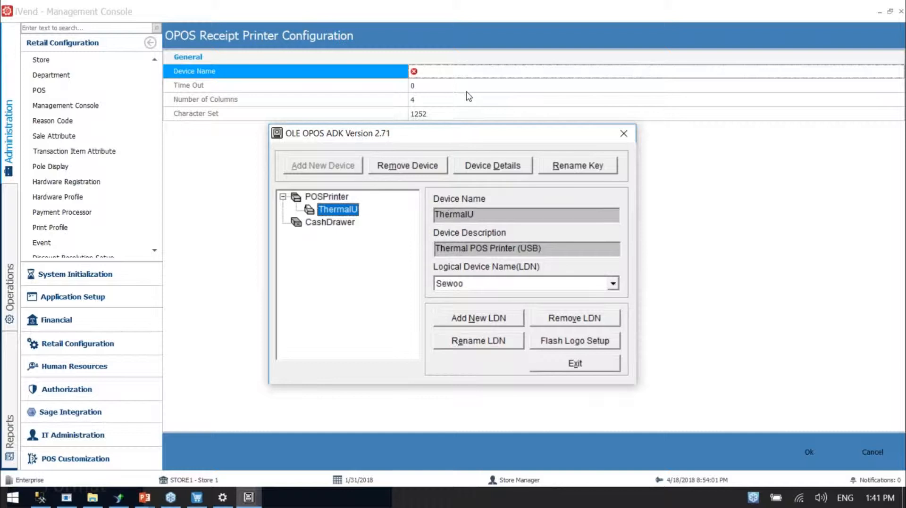
drag(440, 141, 423, 147)
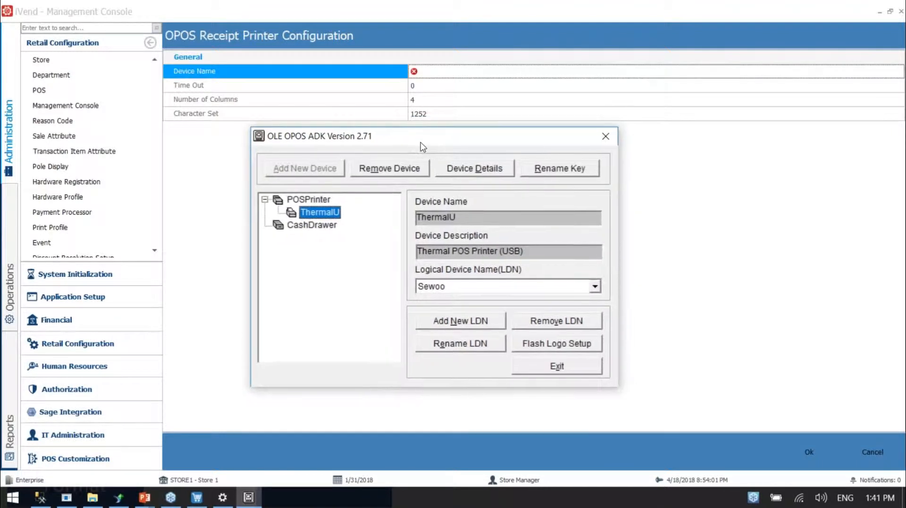
drag(421, 142, 420, 142)
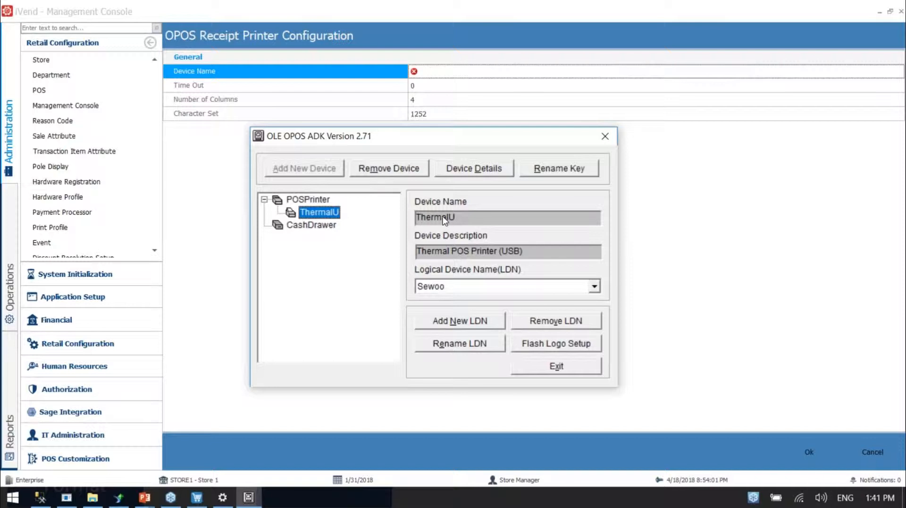
Return to the OPOS Receipt Printer Configuration, set its Device Name to ThermalU and save the Thermal Printer hardware registration
click(493, 73)
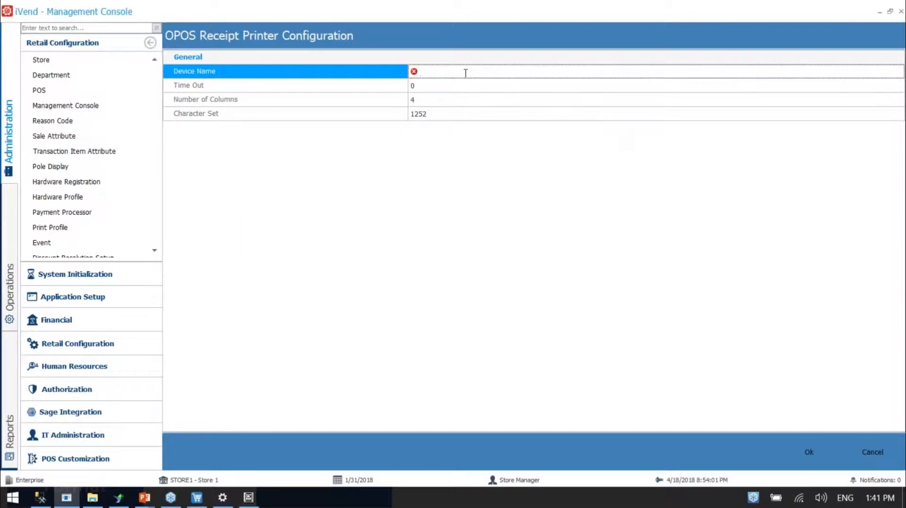
text(ThermalU)
click(807, 453)
click(804, 453)
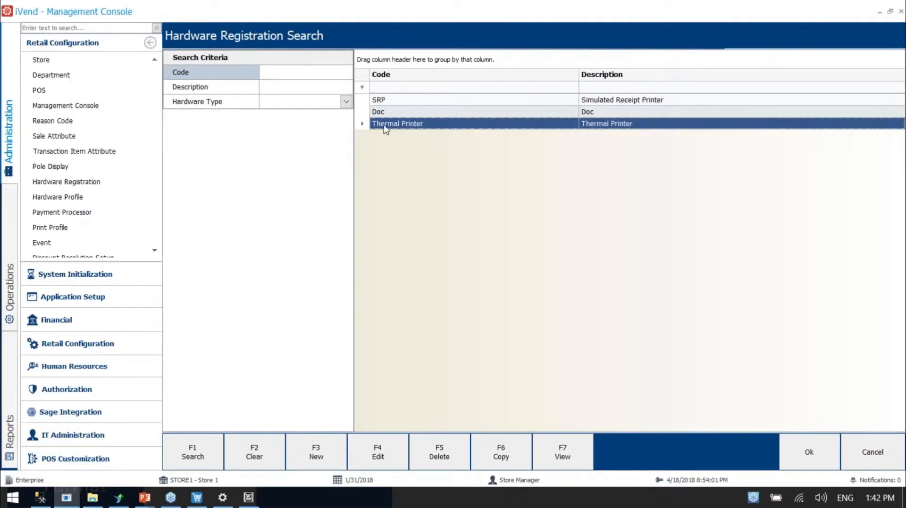
Assign Thermal Printer as the Receipt Printer of the POS1 hardware profile and save the profile
double_click(397, 132)
click(451, 113)
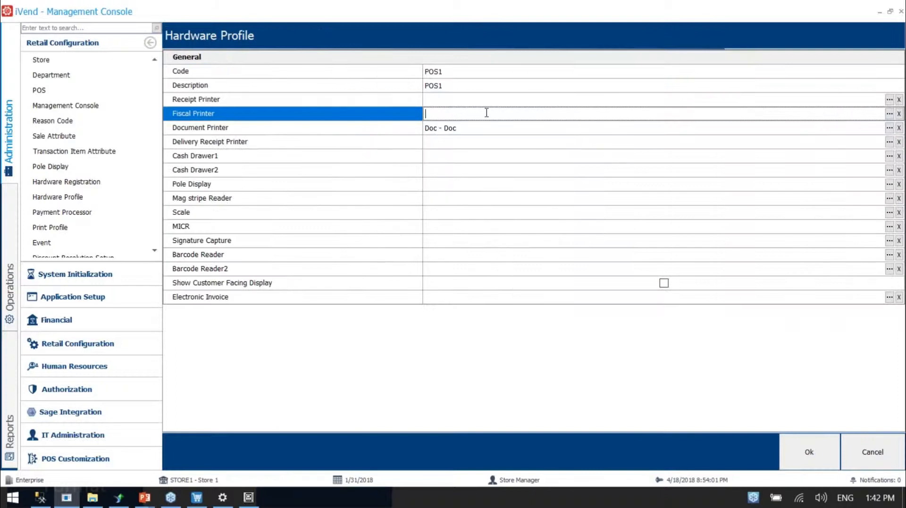
key(Up)
click(886, 24)
click(889, 100)
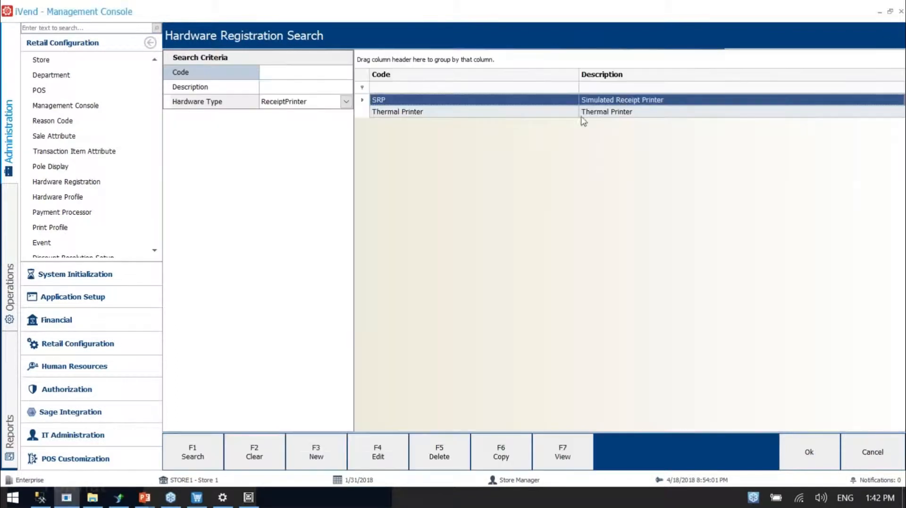
double_click(504, 113)
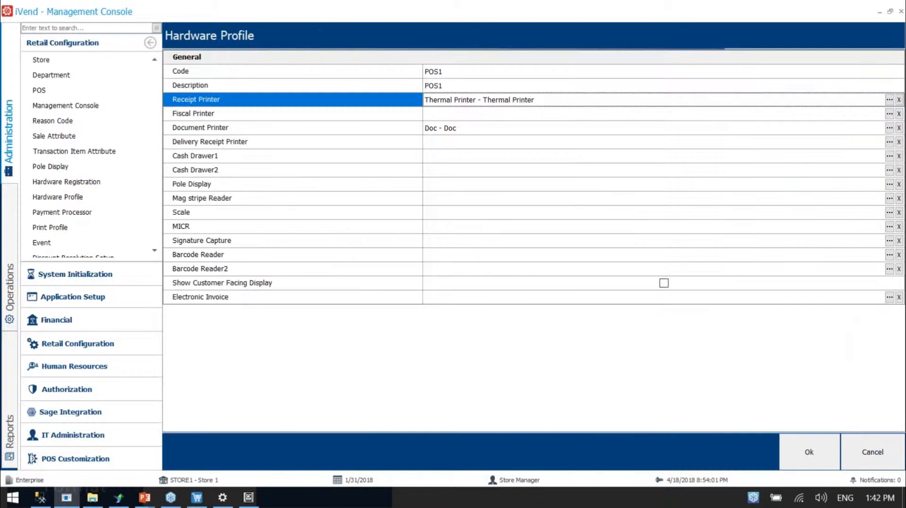
click(804, 453)
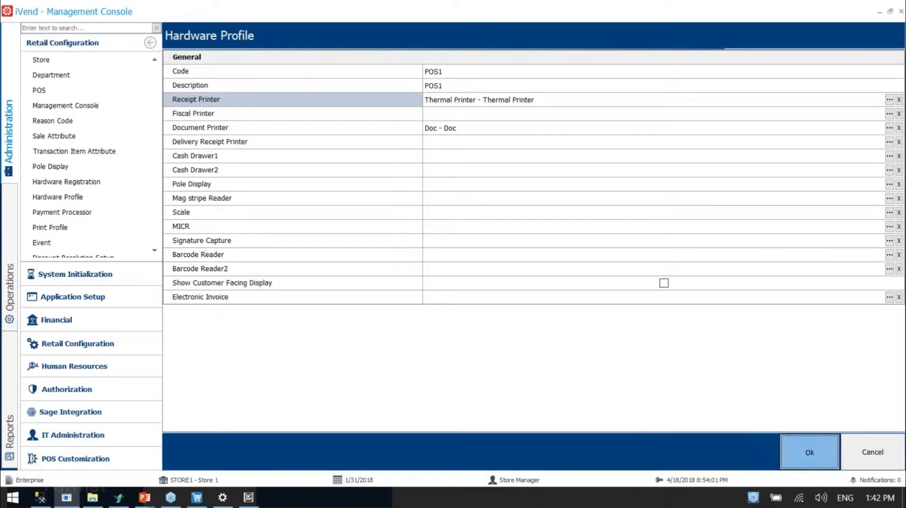
click(376, 454)
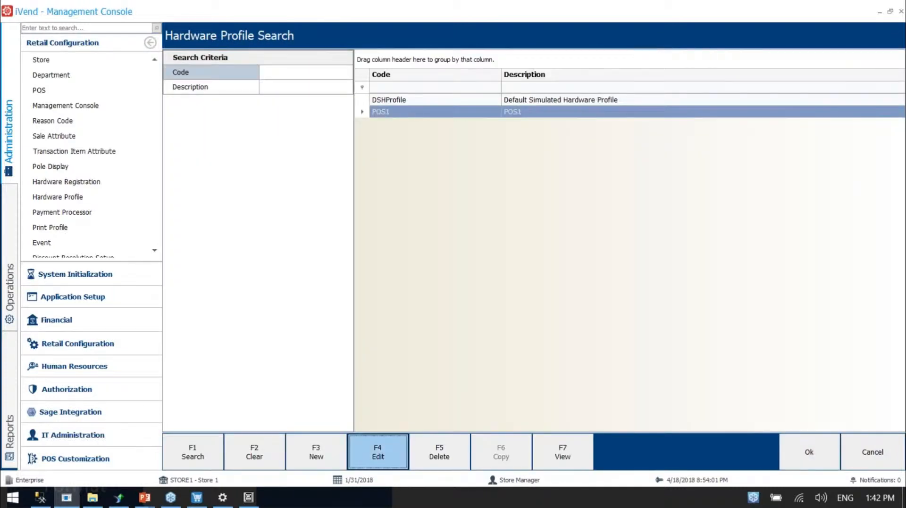
key(Escape)
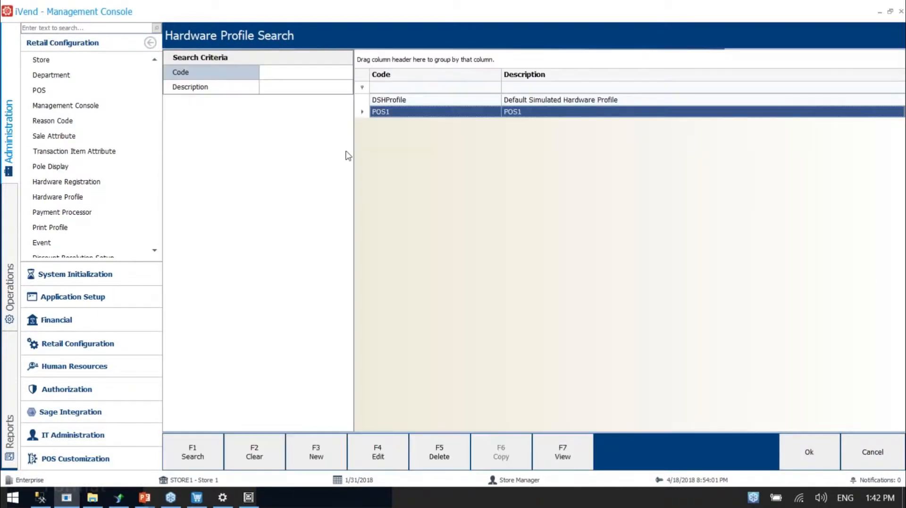
Open the POS1 record in the POS list and check its assigned Hardware Profile and Print Profile
scroll(97, 141, up, 3)
click(84, 138)
double_click(399, 104)
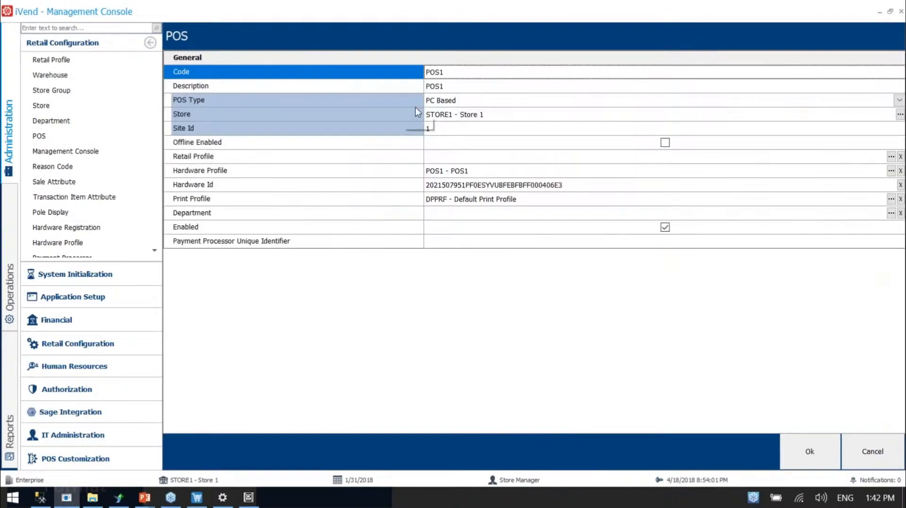
click(305, 175)
click(263, 201)
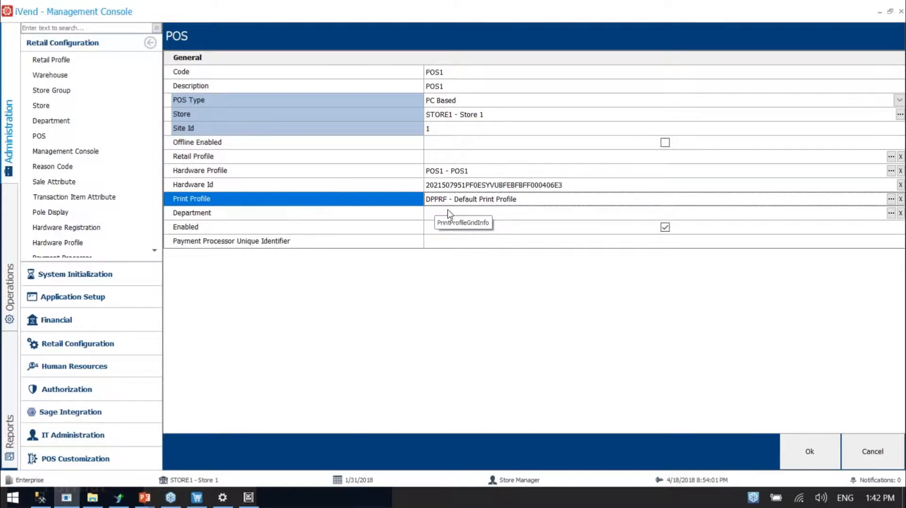
Switch to the PowerPoint slideshow, review the POS Receipt diagram and advance to the iVend Transaction slide
mouse_move(143, 499)
click(164, 481)
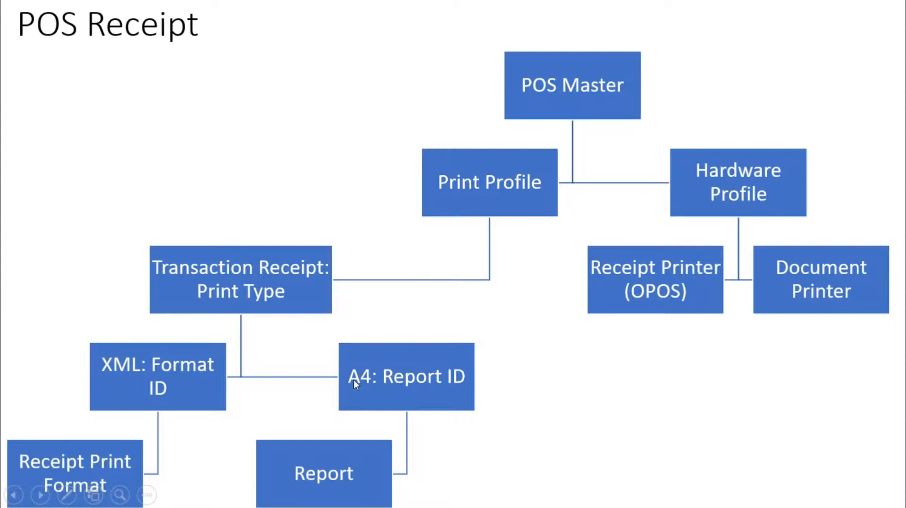
key(Right)
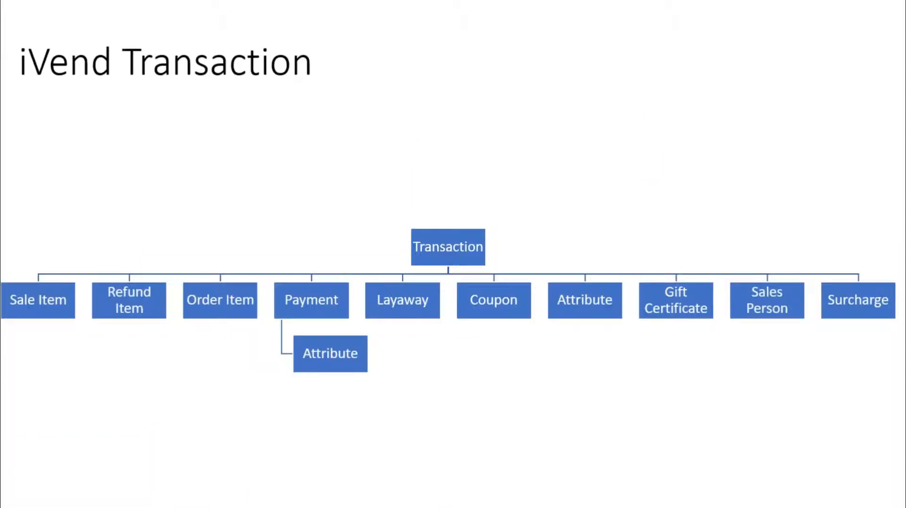
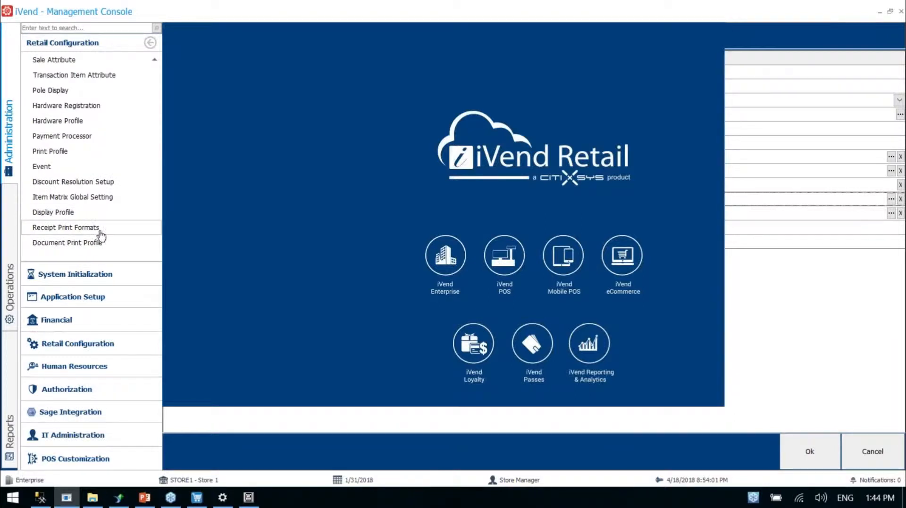
Open the TransactionReceipt record from the Receipt Print Formats for editing and display its layout in design view
click(71, 228)
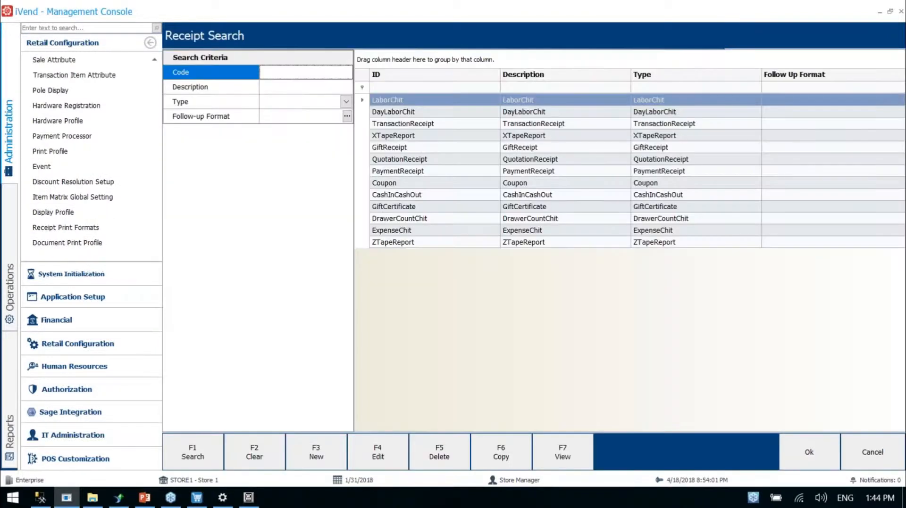
click(409, 126)
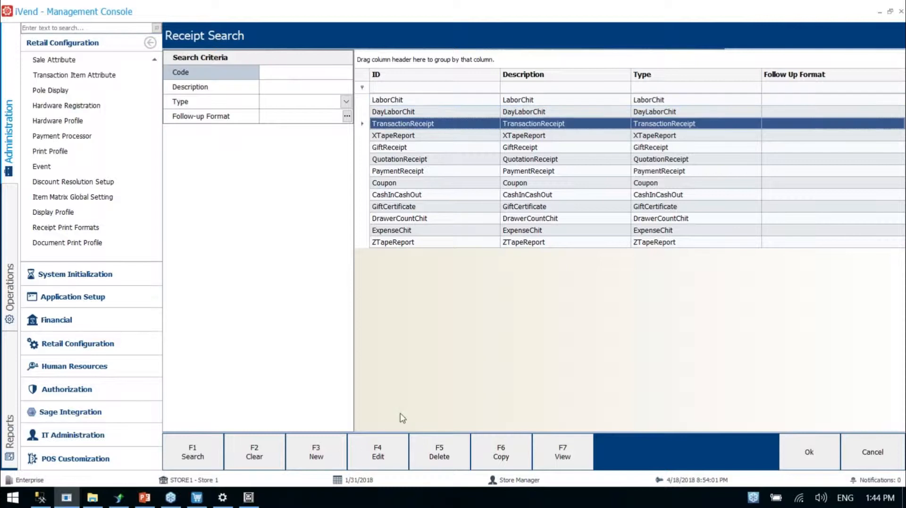
click(376, 456)
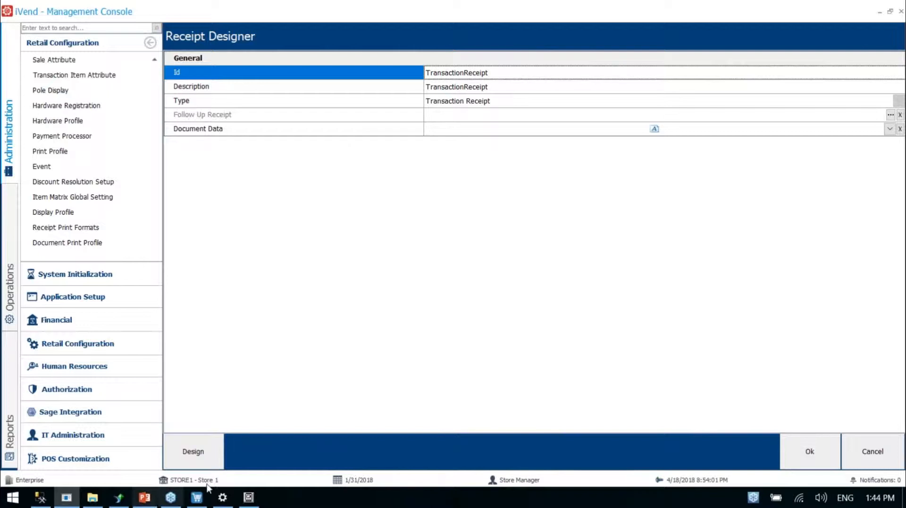
click(194, 458)
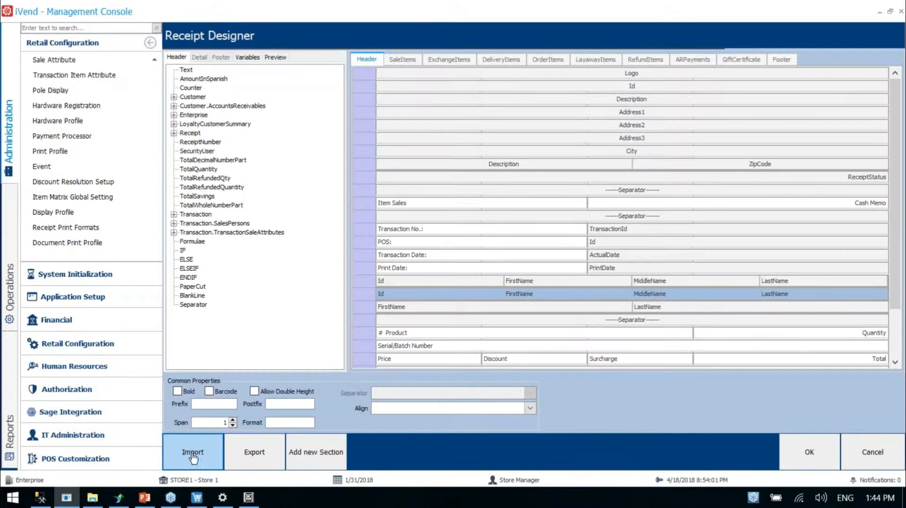
In the DeliveryItems section, add the DeliveryItems Quantity field to the second column of the empty row below ProductDetailNumber
click(400, 60)
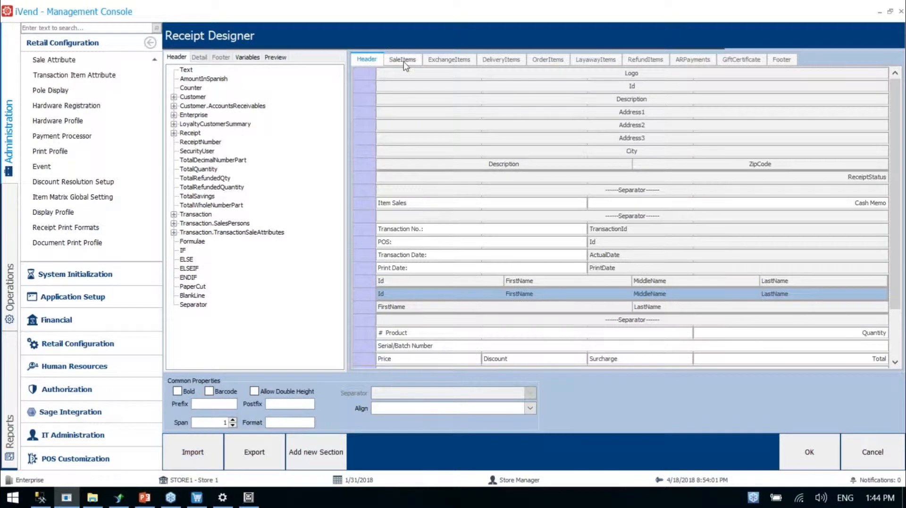
click(455, 63)
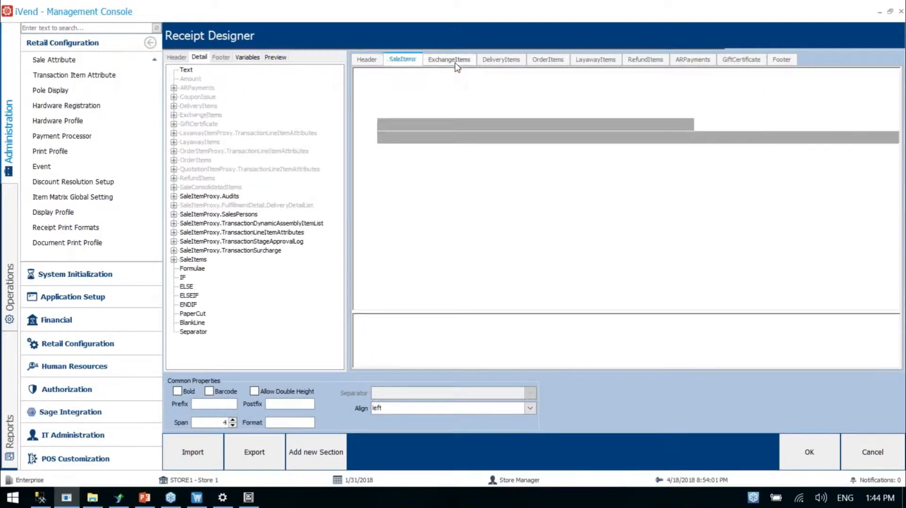
click(501, 62)
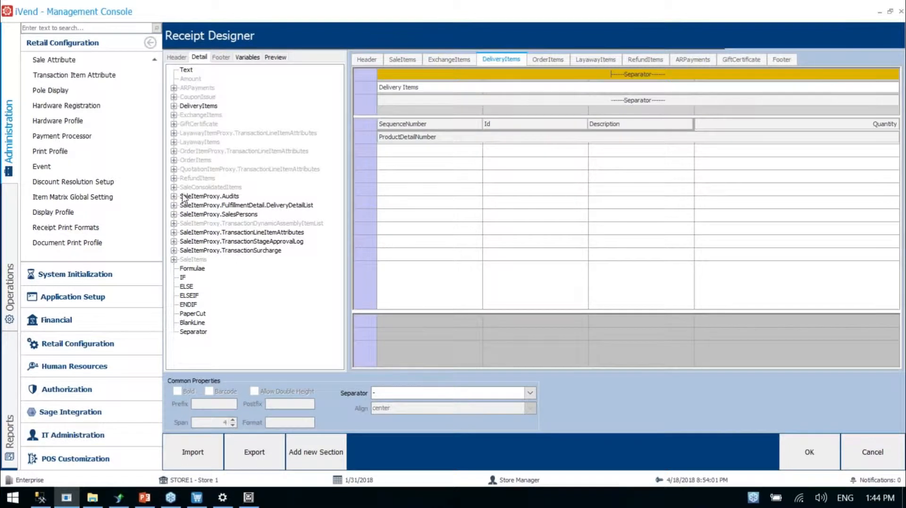
click(174, 105)
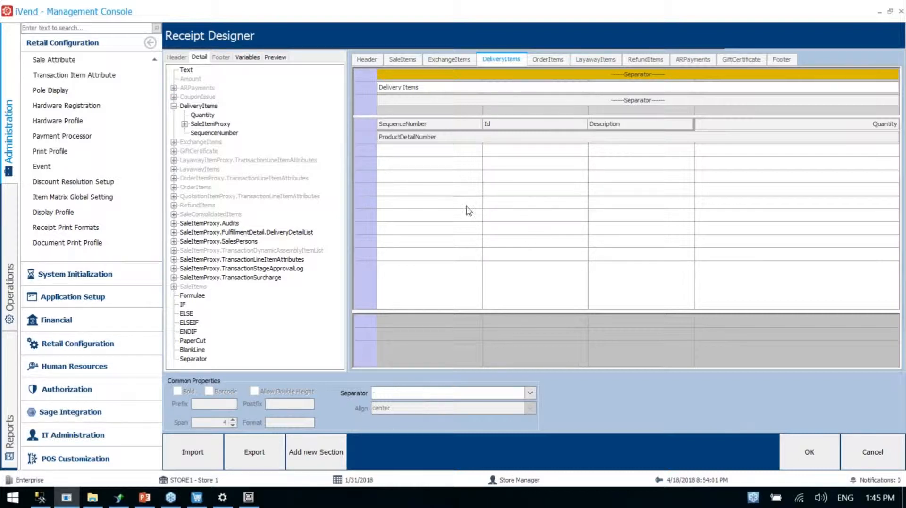
click(207, 118)
drag(206, 117, 505, 152)
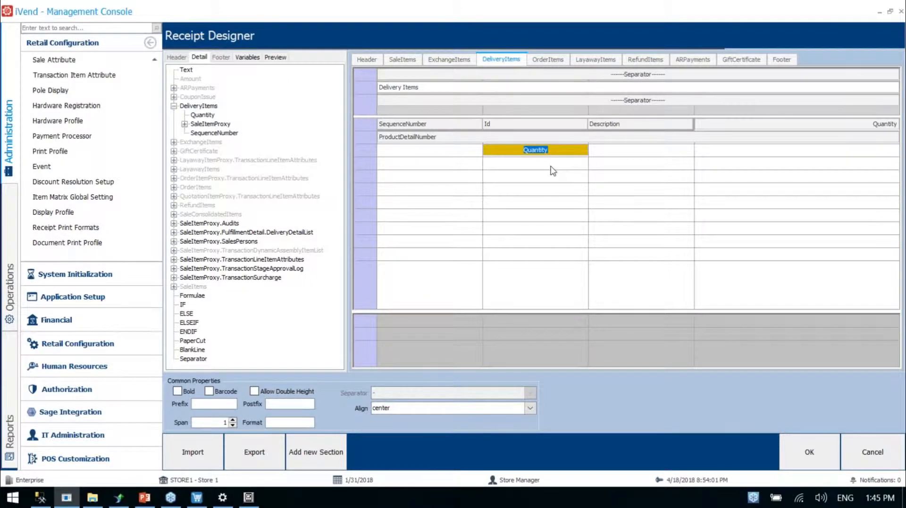
Preview the receipt with the most recent transaction that has a Transaction Id and review it down to the VAT breakout
click(279, 58)
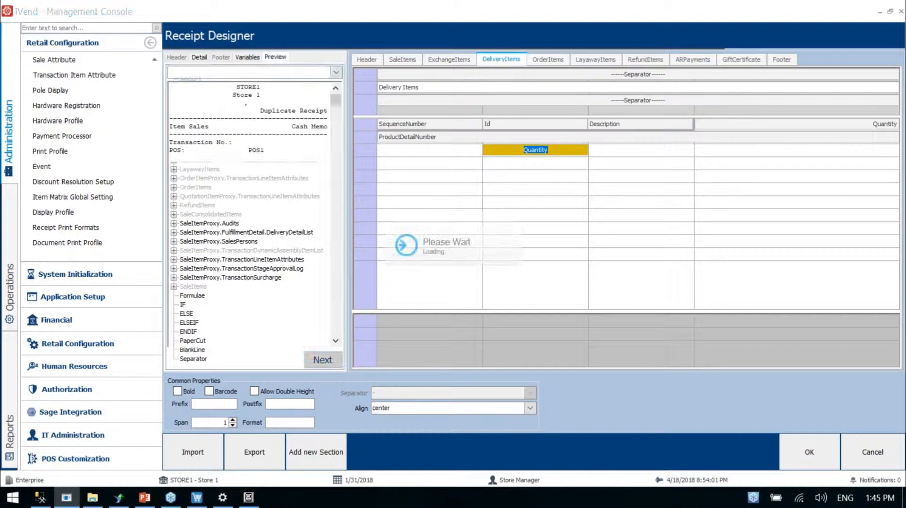
click(335, 71)
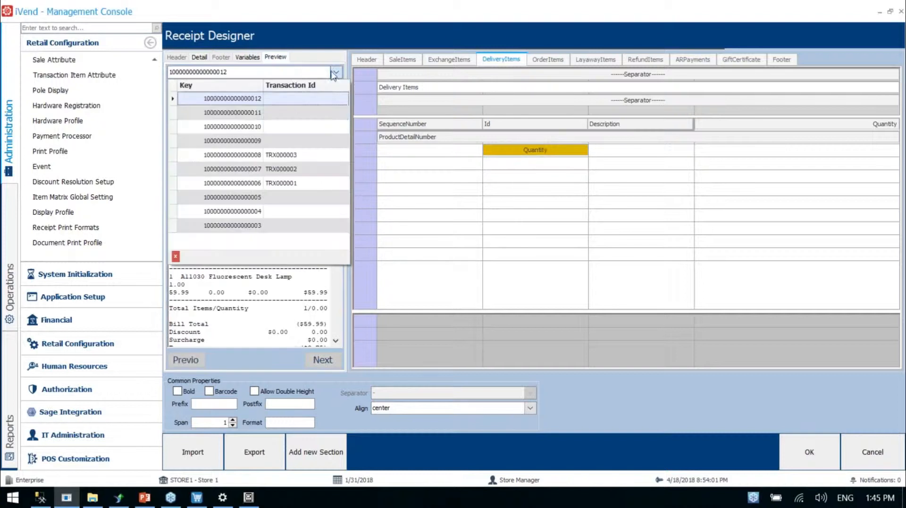
click(284, 155)
scroll(330, 174, down, 2)
drag(331, 174, 333, 113)
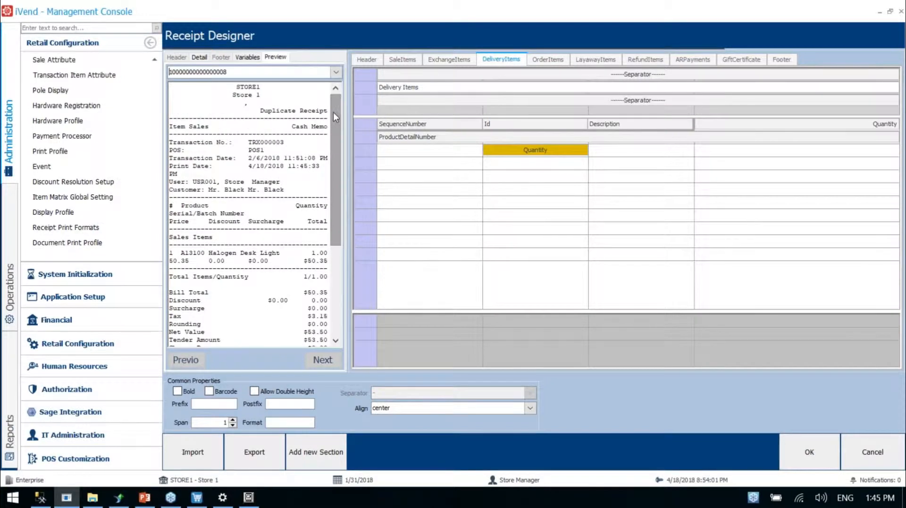
drag(333, 112, 333, 188)
Switch to the iVend Receipt folder in File Explorer and open XMLFile1.xml in Visual Studio
mouse_move(93, 501)
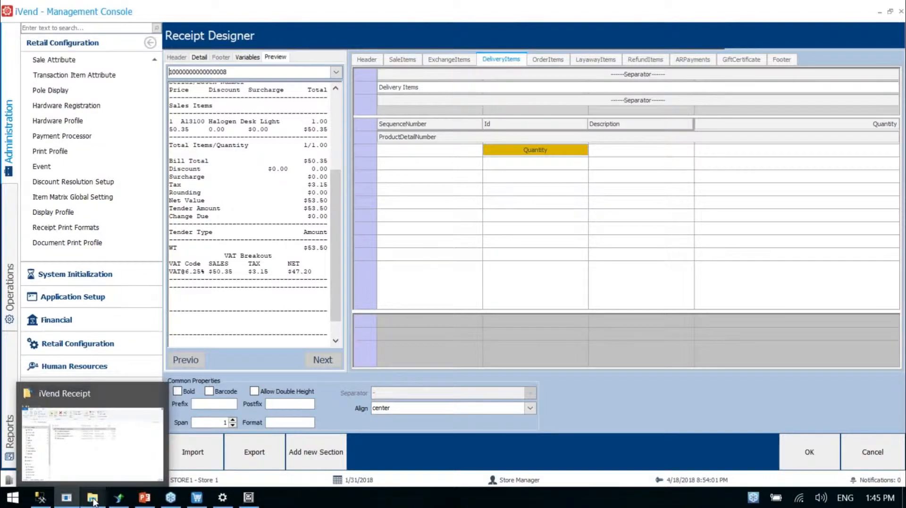
click(100, 465)
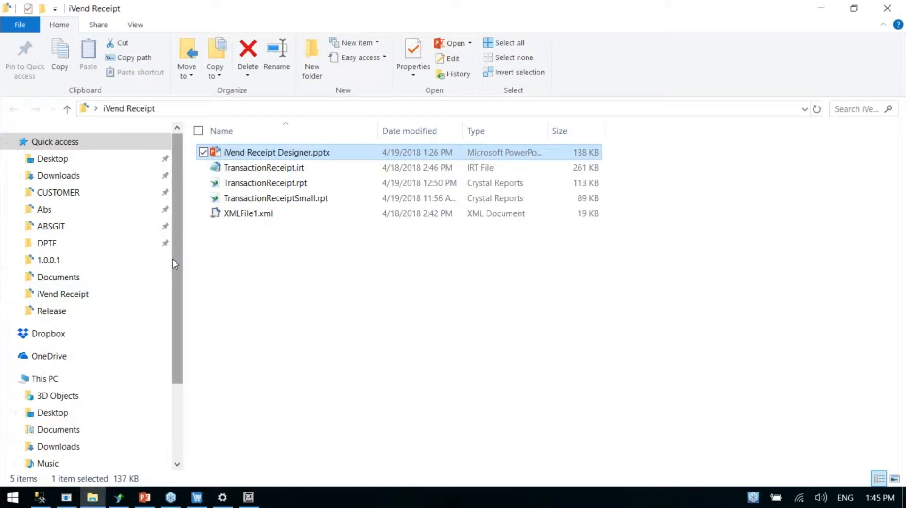
click(254, 214)
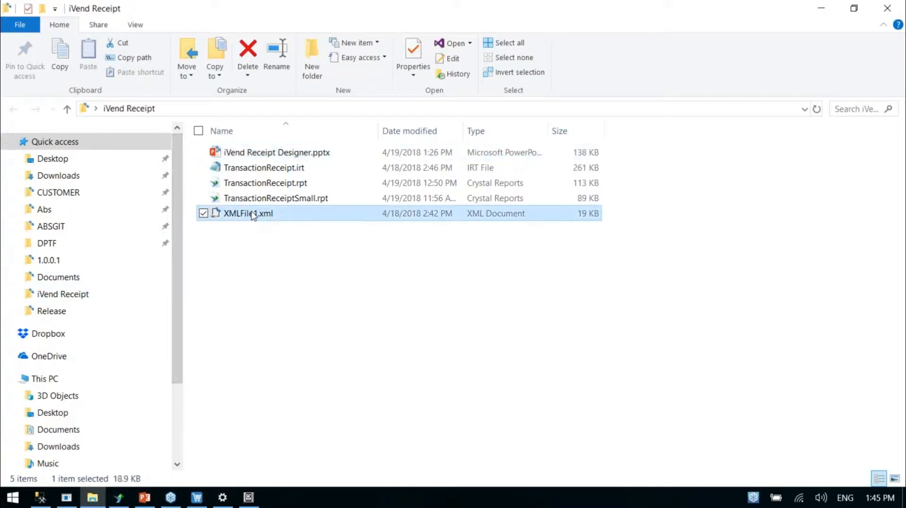
double_click(253, 215)
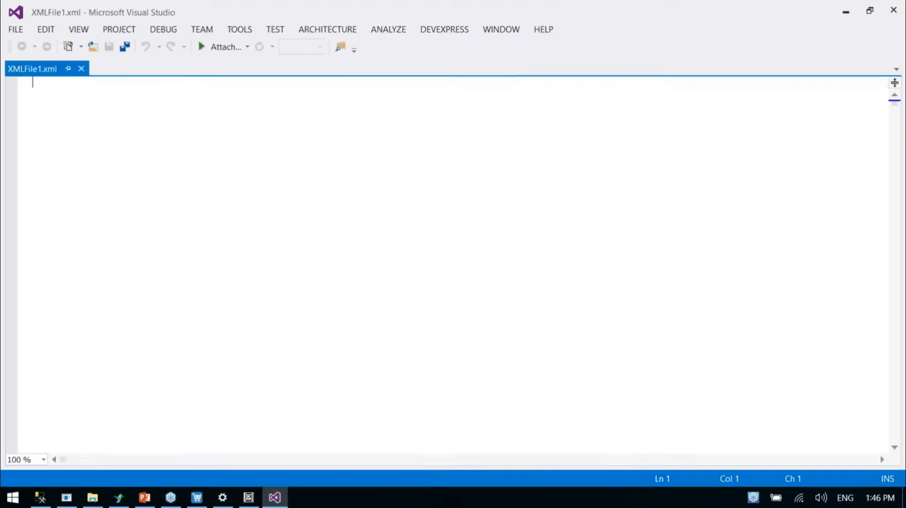
Examine the receipt XML from the store address and TransactionId elements through the SaleItems enumerator rows
scroll(439, 241, down, 20)
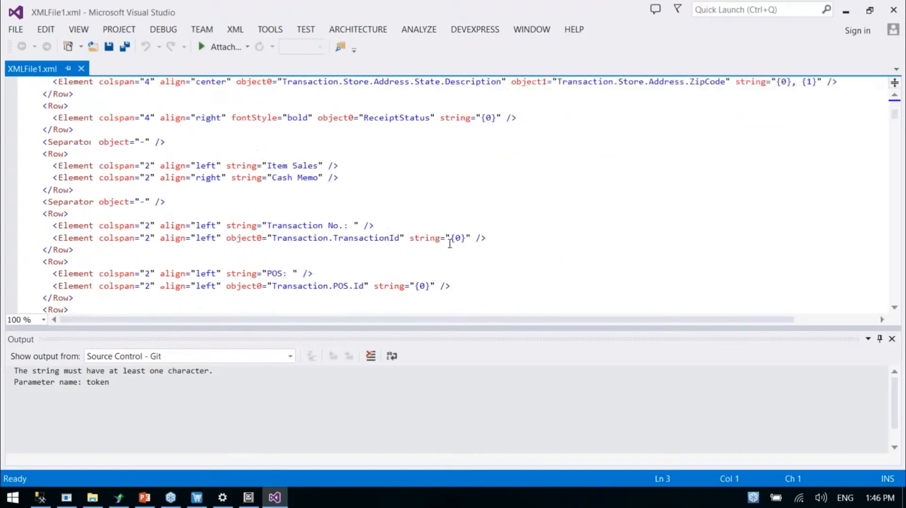
scroll(450, 244, up, 20)
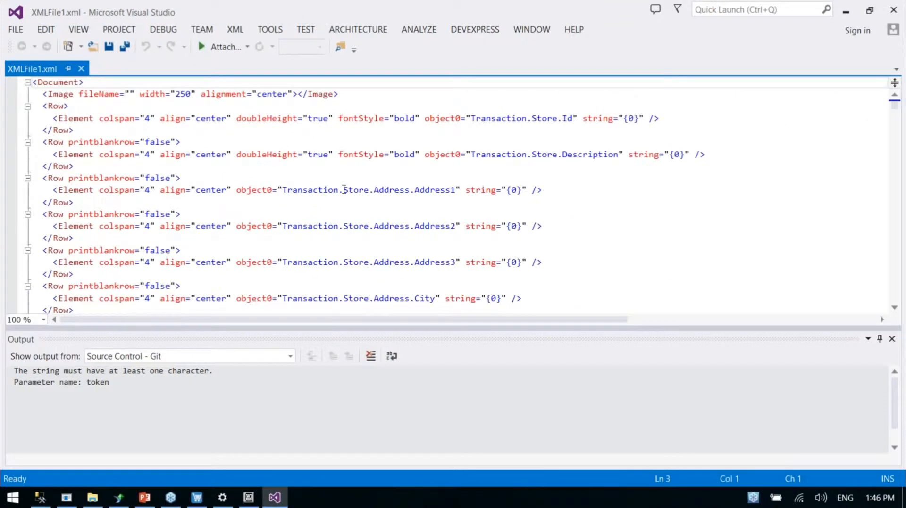
drag(282, 190, 455, 190)
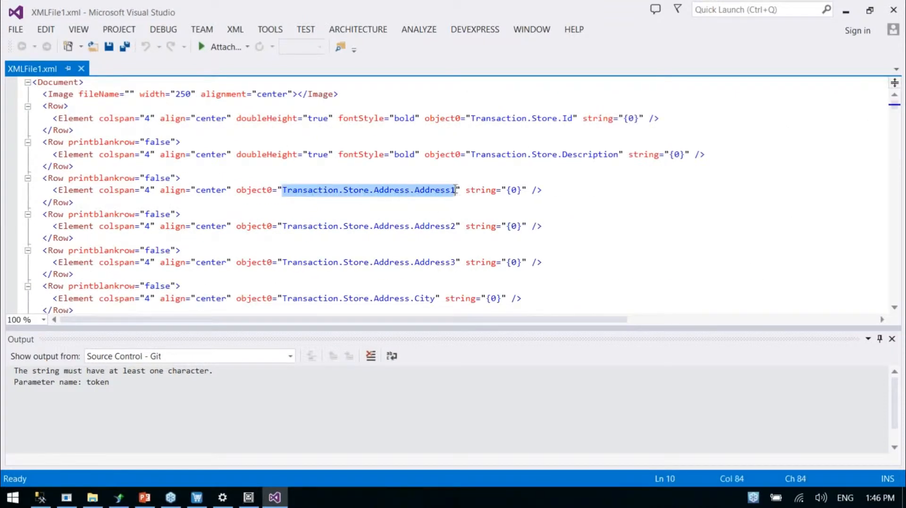
scroll(369, 256, down, 6)
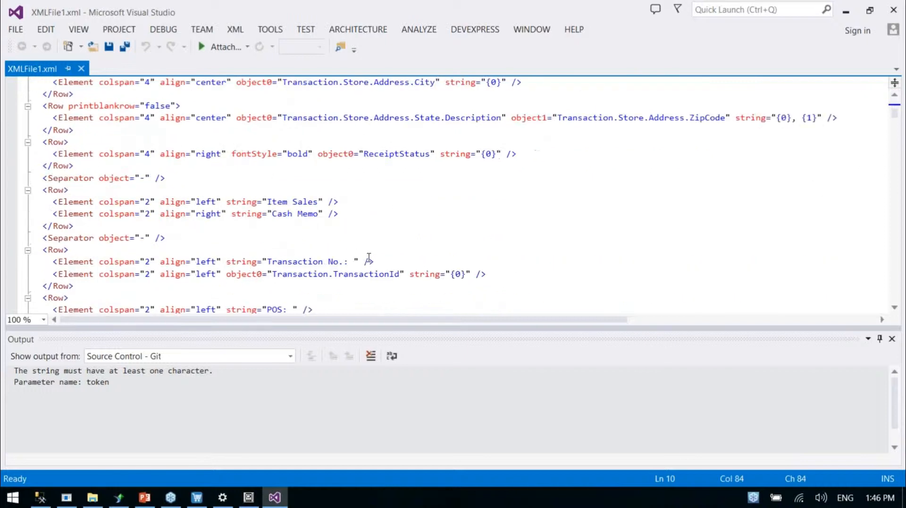
scroll(313, 226, down, 2)
drag(301, 202, 380, 201)
double_click(381, 205)
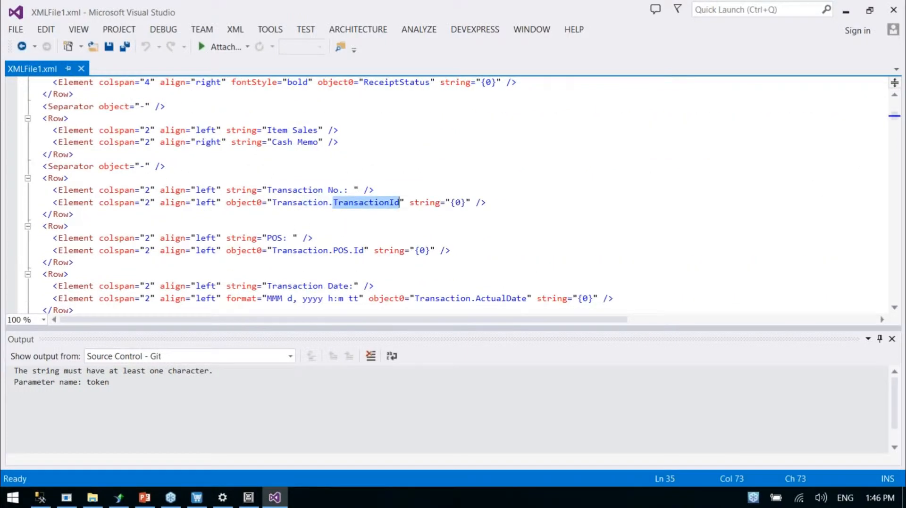
scroll(358, 203, down, 8)
scroll(355, 199, down, 2)
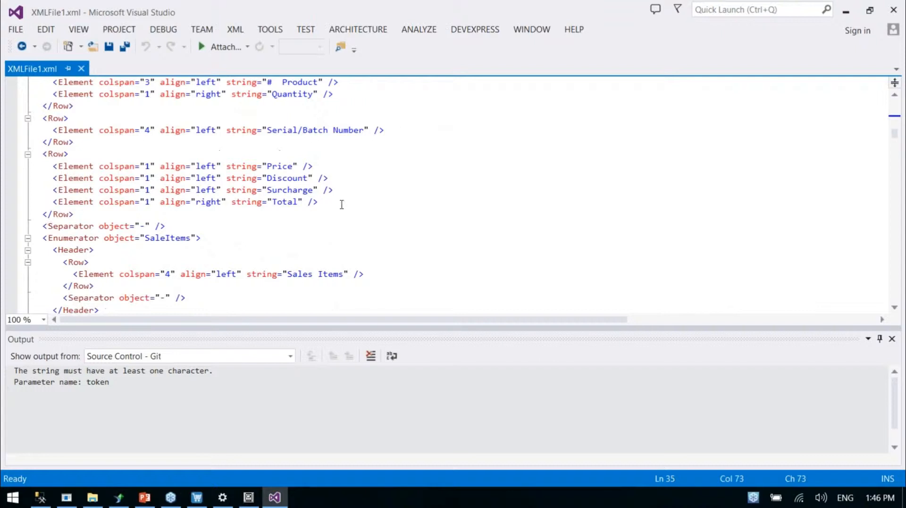
scroll(301, 182, up, 2)
scroll(281, 231, down, 7)
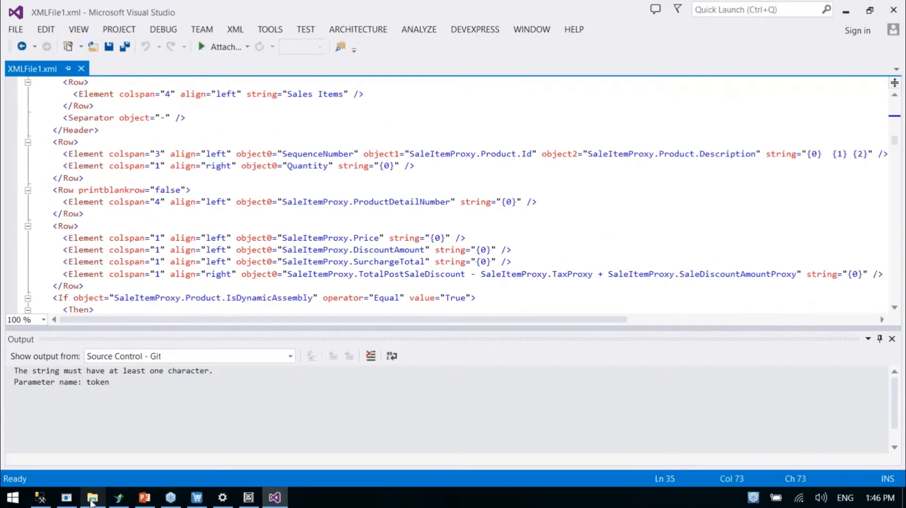
Switch back to the iVend Management Console and accept the receipt design, returning to the TransactionReceipt general settings
click(66, 498)
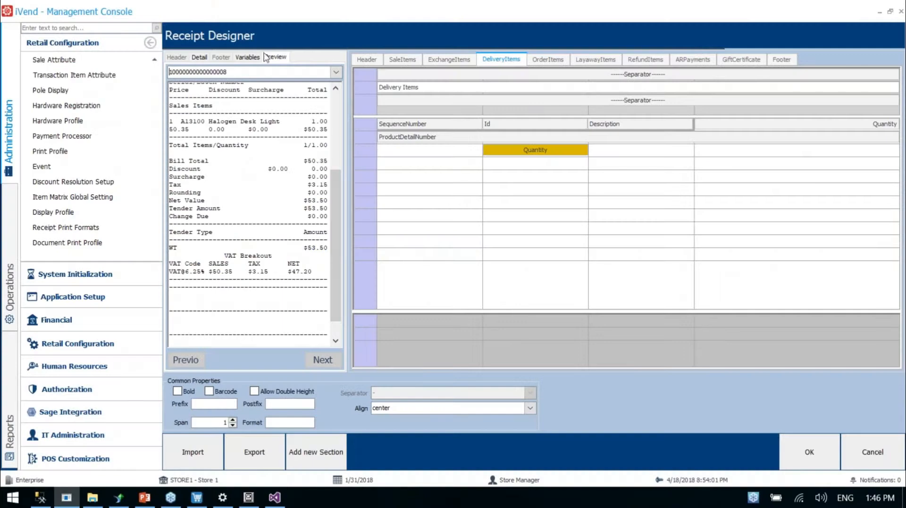
click(202, 57)
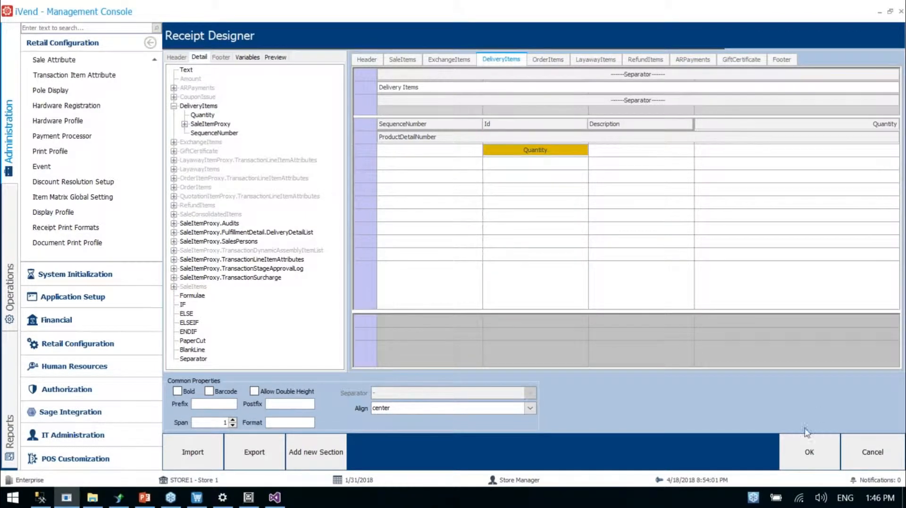
click(808, 449)
click(804, 455)
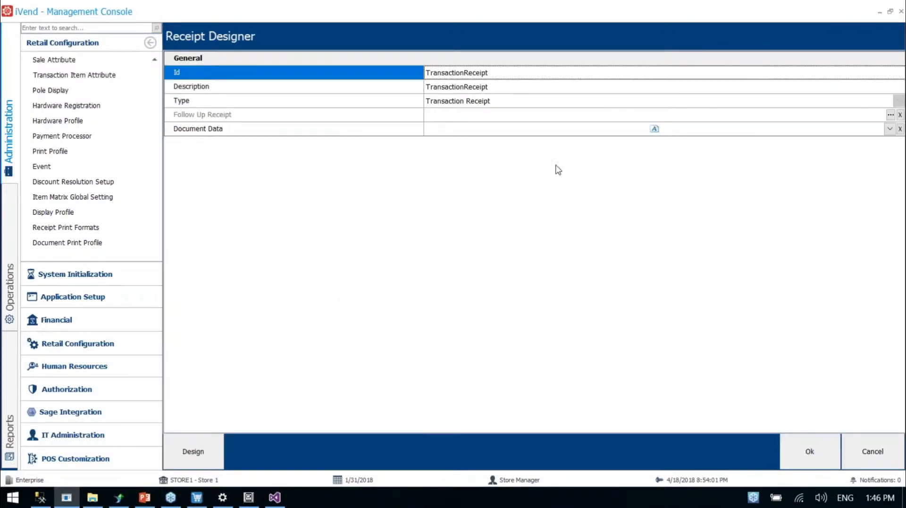
Open the Document Data of TransactionReceipt and look through its XML definition
click(532, 135)
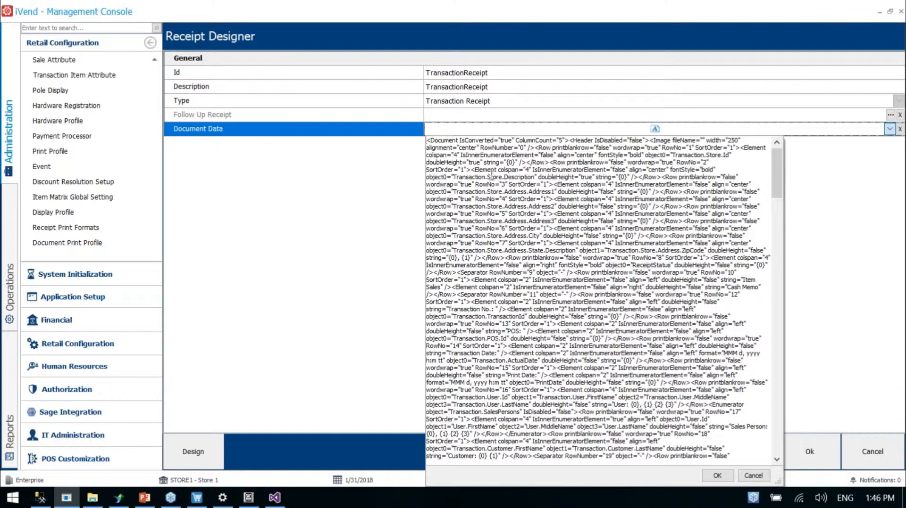
scroll(492, 177, down, 20)
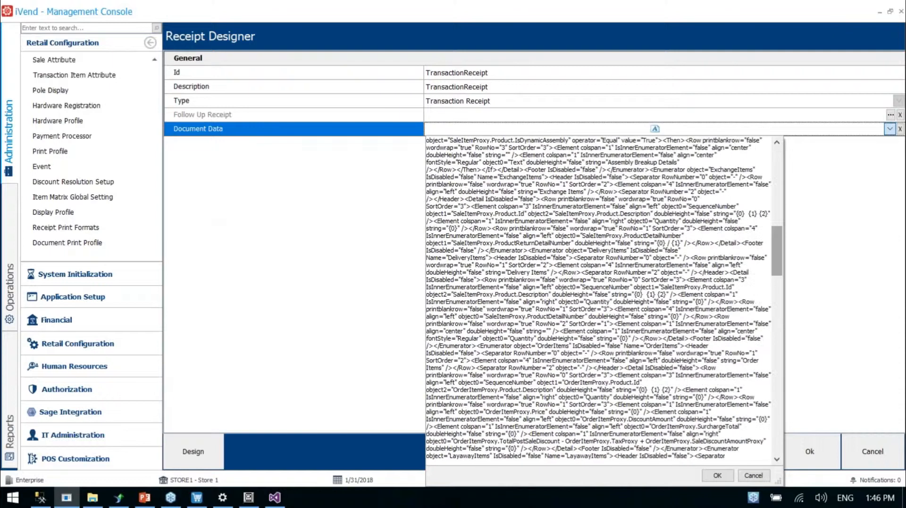
drag(781, 262, 787, 160)
drag(556, 155, 612, 398)
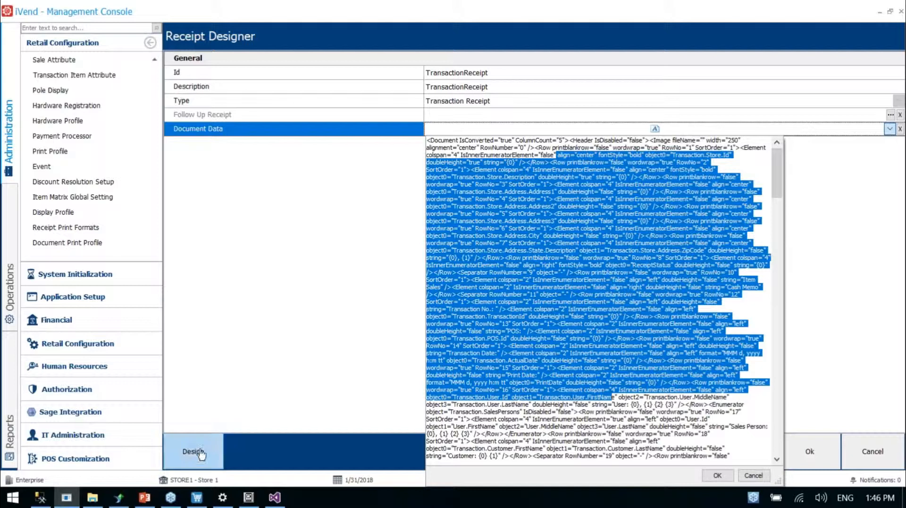
Copy the entire Document Data XML and replace all the content of XMLFile1.xml in Visual Studio with it
click(657, 200)
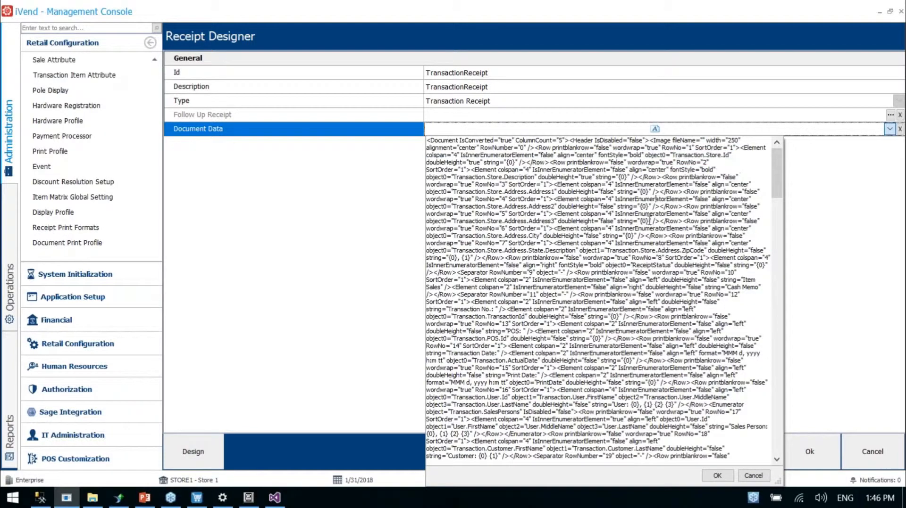
key(ctrl+a)
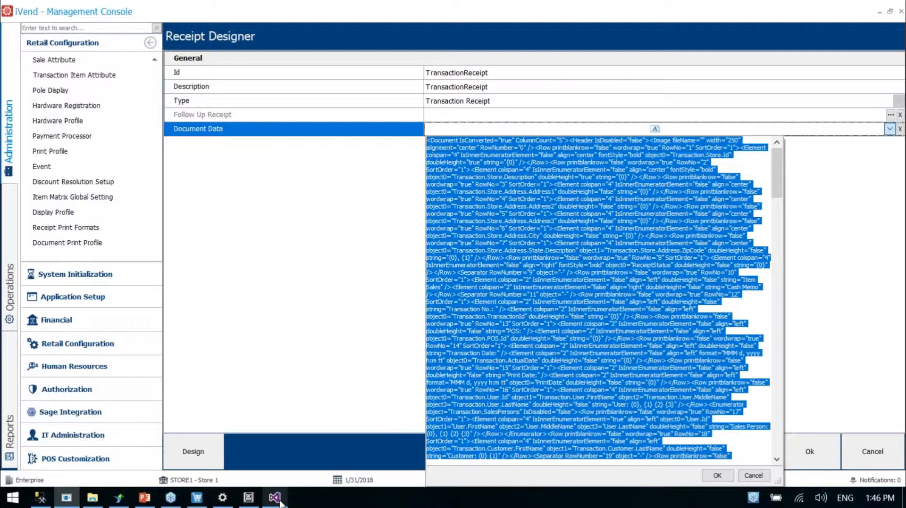
mouse_move(277, 500)
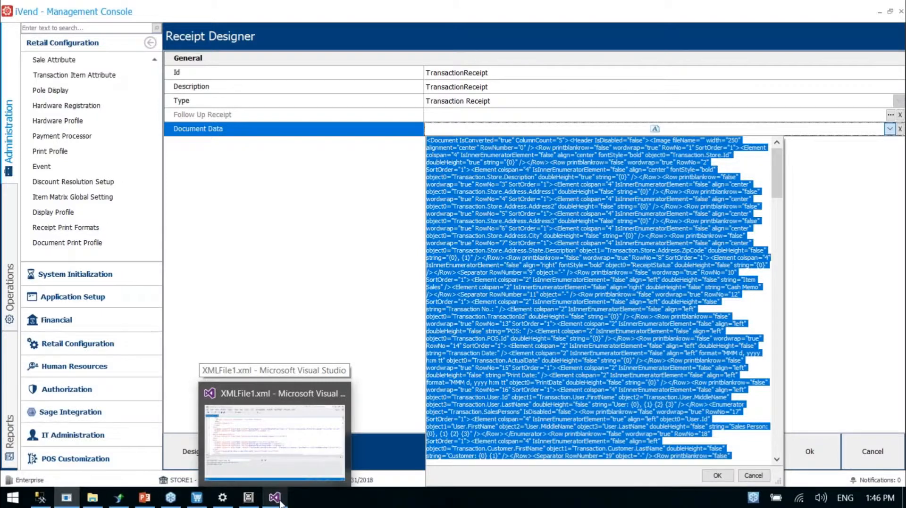
click(280, 479)
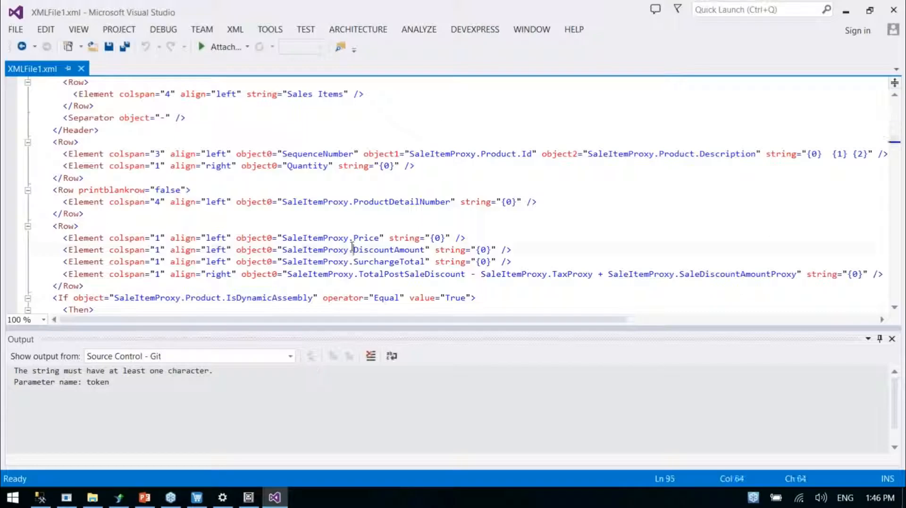
key(ctrl+a)
key(ctrl+v)
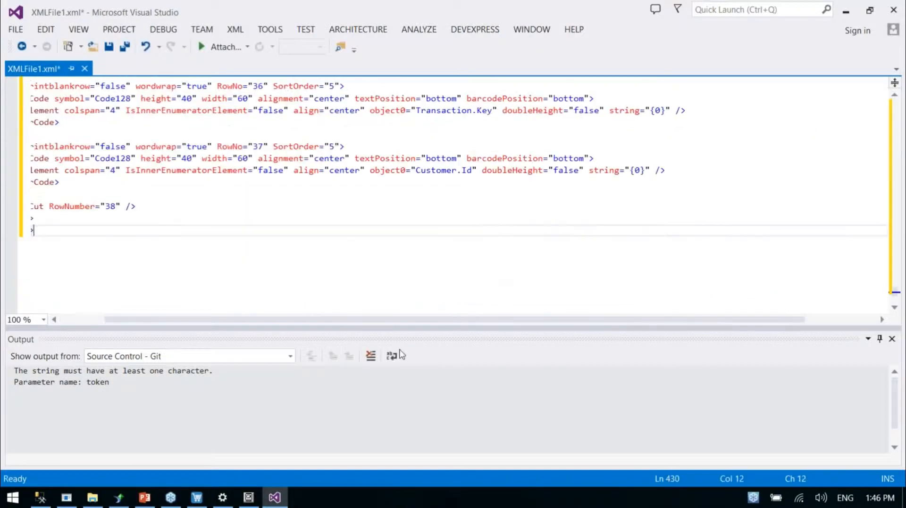
scroll(200, 240, up, 5)
scroll(200, 239, up, 15)
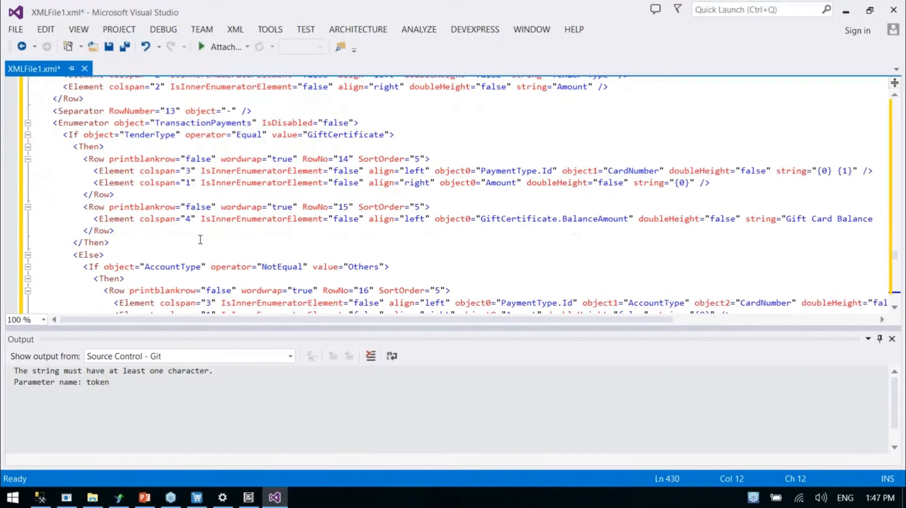
Copy the entire XML of XMLFile1.xml and switch back to the iVend Management Console
key(ctrl+Home)
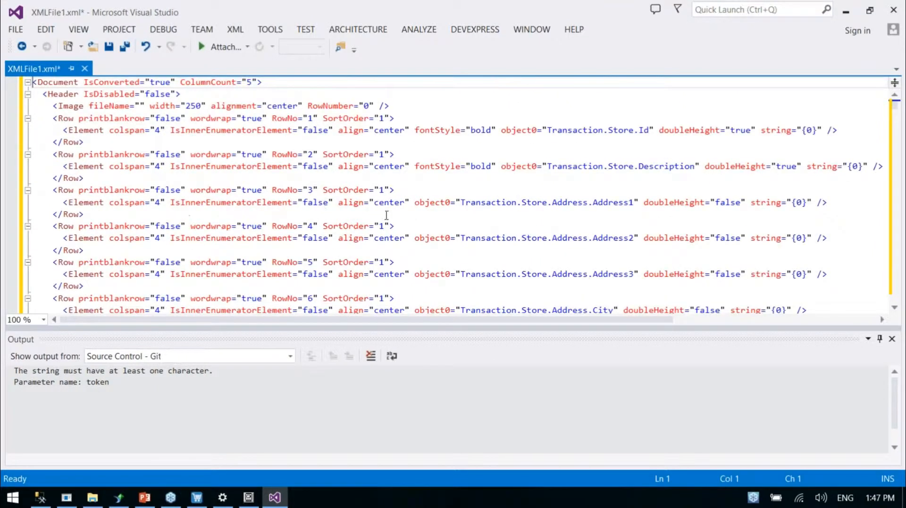
scroll(387, 215, down, 13)
key(ctrl+a)
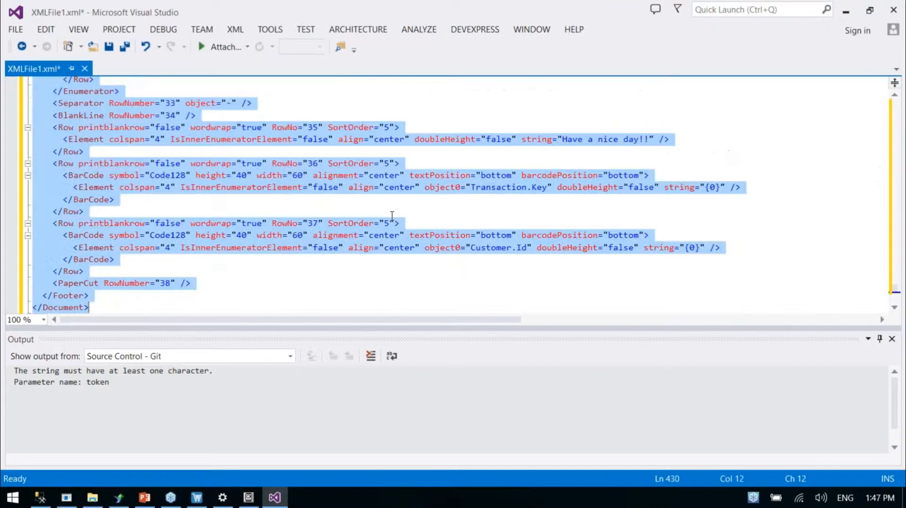
key(alt+Tab)
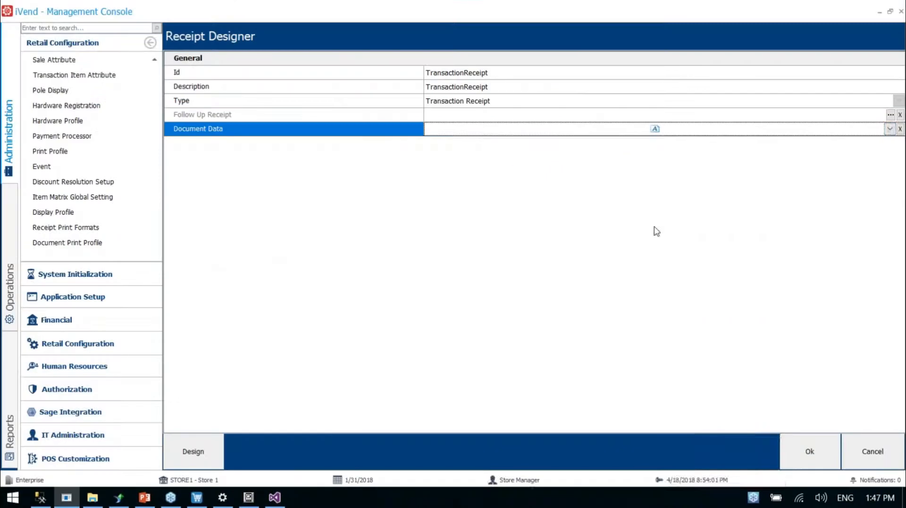
Replace all the Document Data of TransactionReceipt with the copied XML and save the receipt format
click(654, 128)
click(610, 189)
key(ctrl+a)
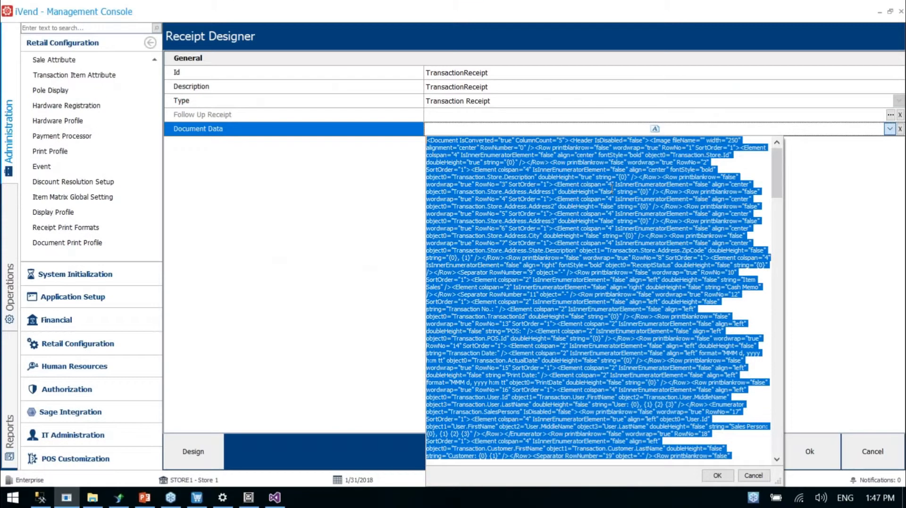
key(ctrl+v)
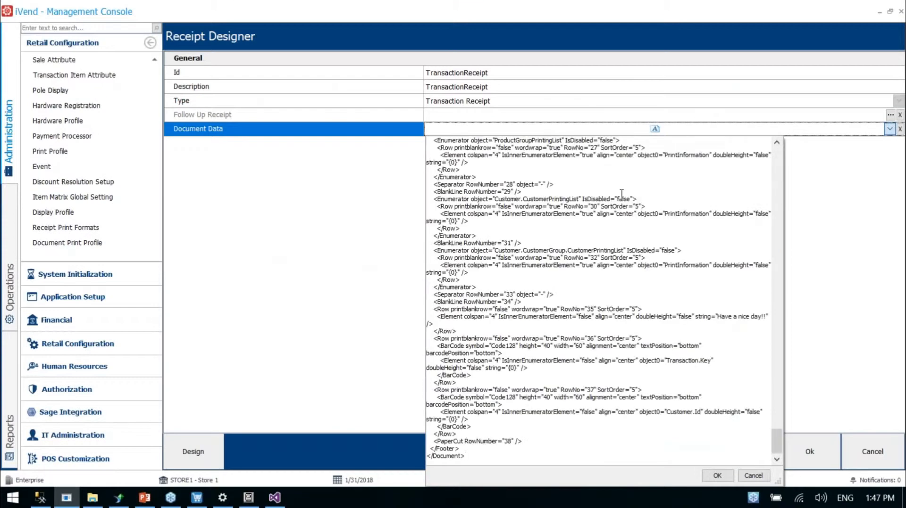
click(717, 476)
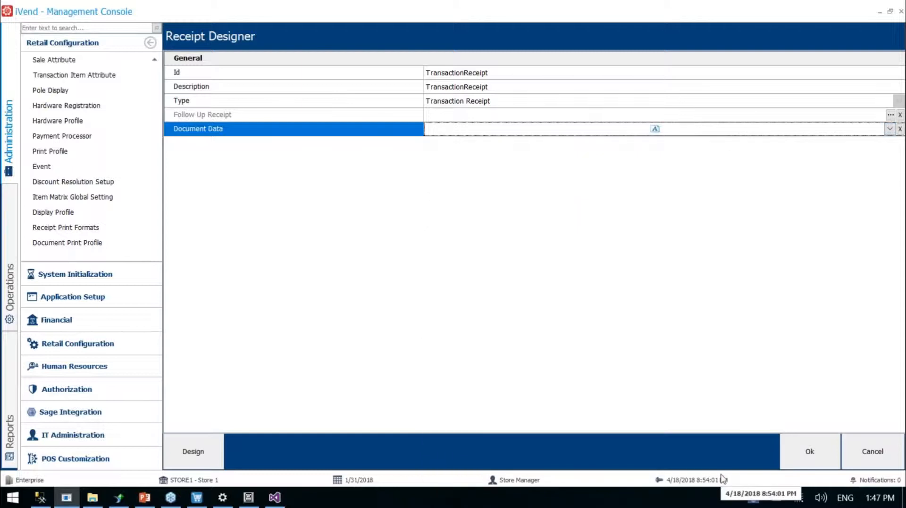
click(810, 451)
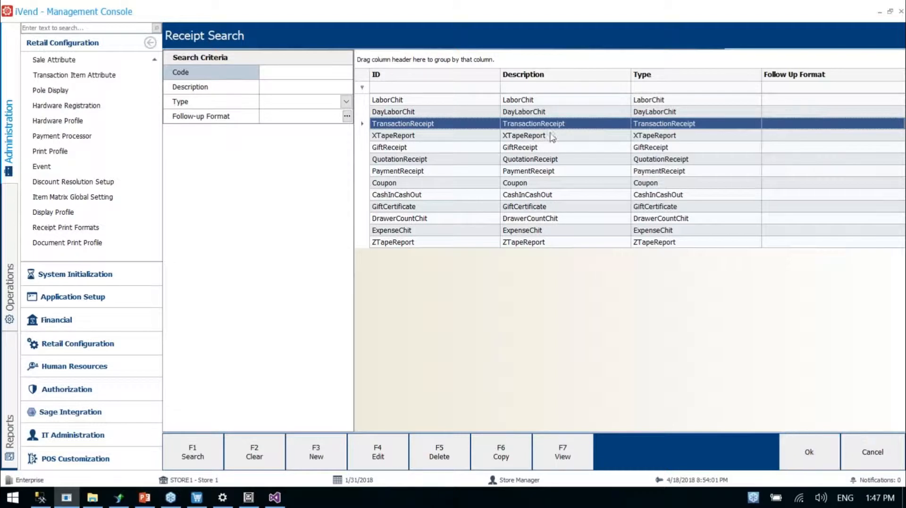
Switch to File Explorer and open the XML Receipt presentation from the XML Receipt folder in C:\Citixsys\Customization
click(92, 498)
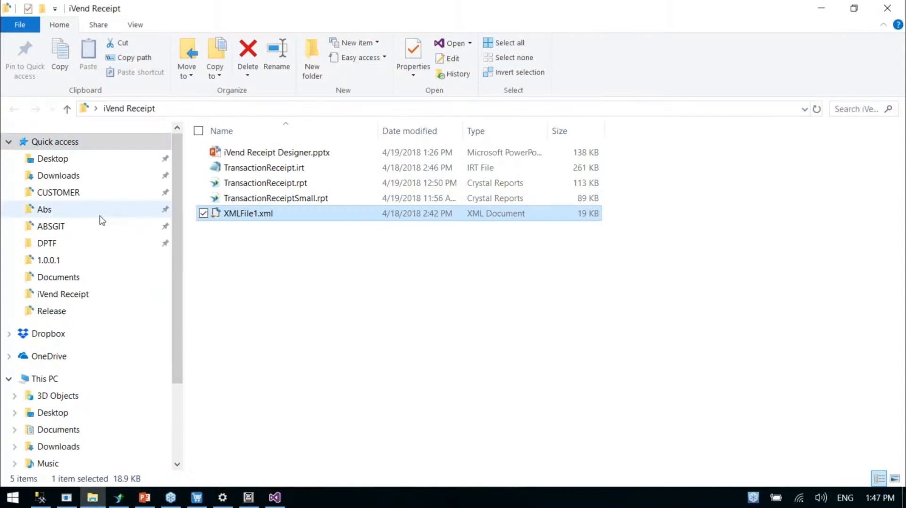
scroll(69, 377, down, 1)
scroll(66, 372, down, 2)
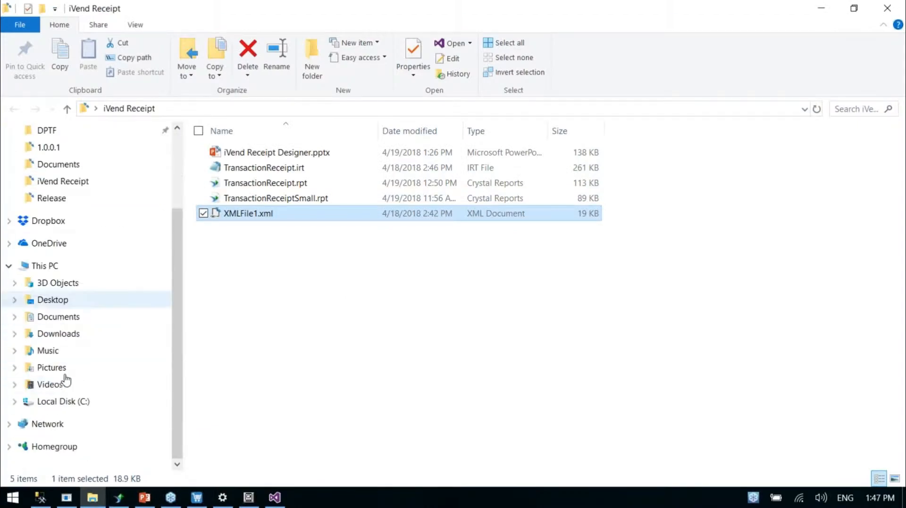
click(59, 401)
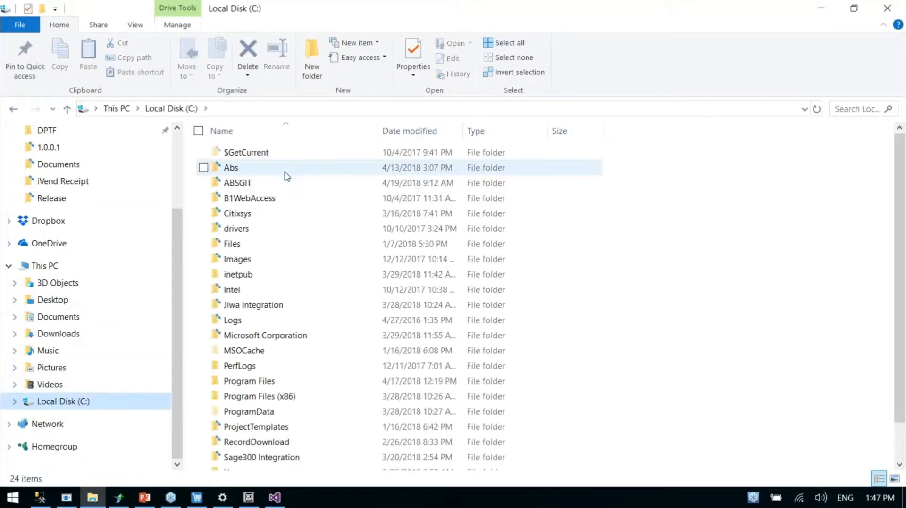
double_click(283, 214)
double_click(264, 169)
double_click(273, 244)
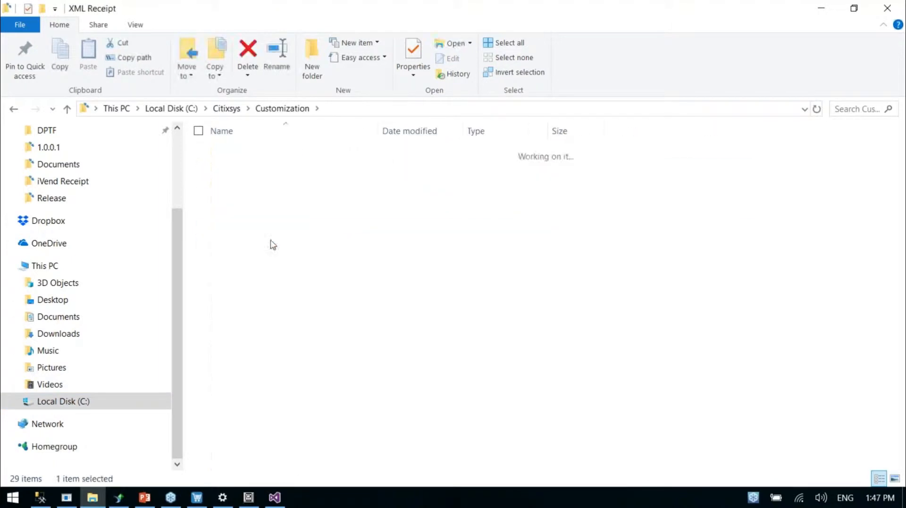
double_click(264, 412)
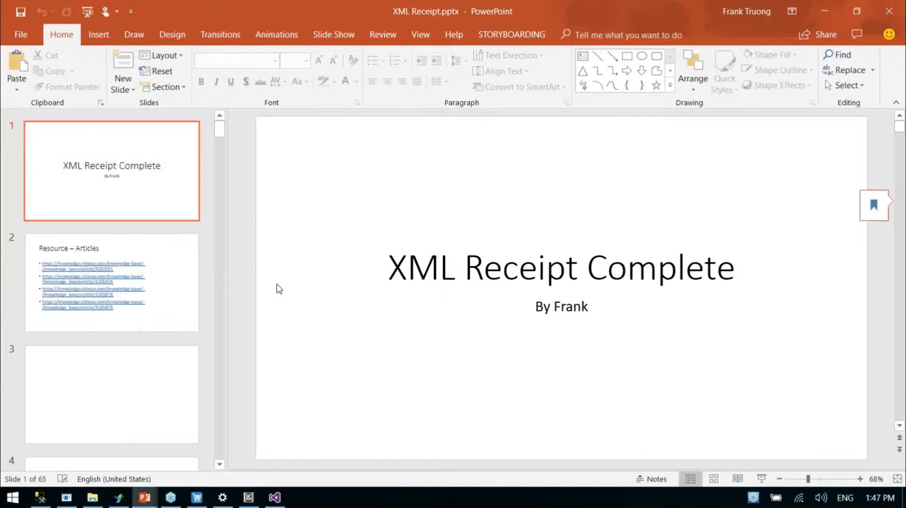
Look through the first slides of the presentation and display the Receipt Structure slide
scroll(171, 279, down, 5)
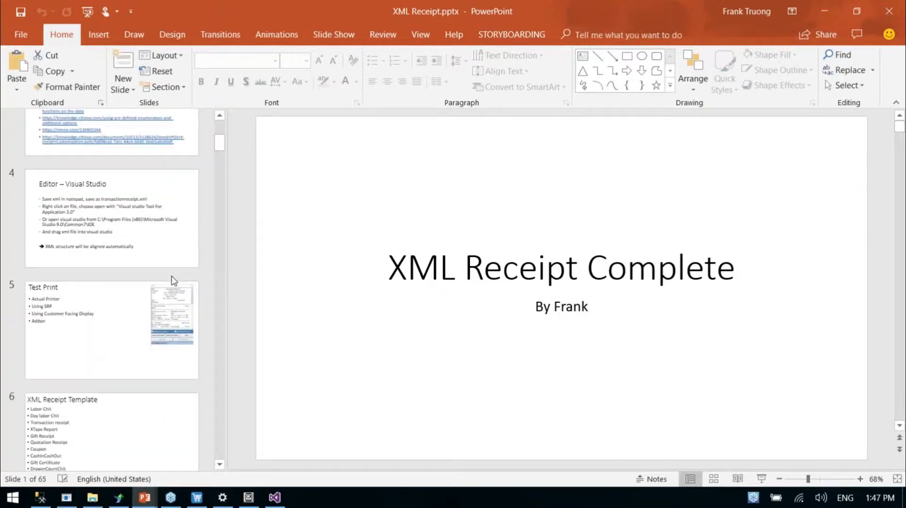
scroll(118, 299, down, 2)
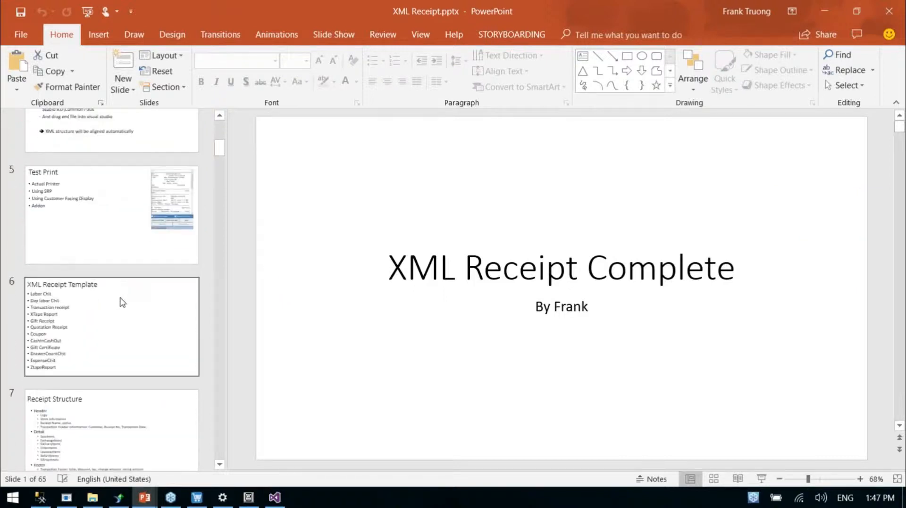
scroll(122, 302, down, 2)
click(129, 289)
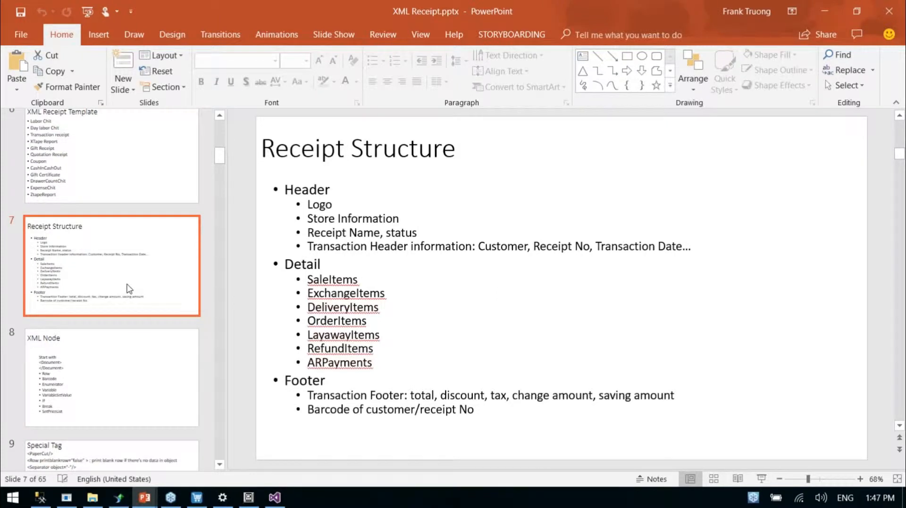
Display the XML Node slide and examine its list of node types from Row and Barcode to SetPriceList
scroll(130, 289, down, 2)
scroll(128, 292, down, 3)
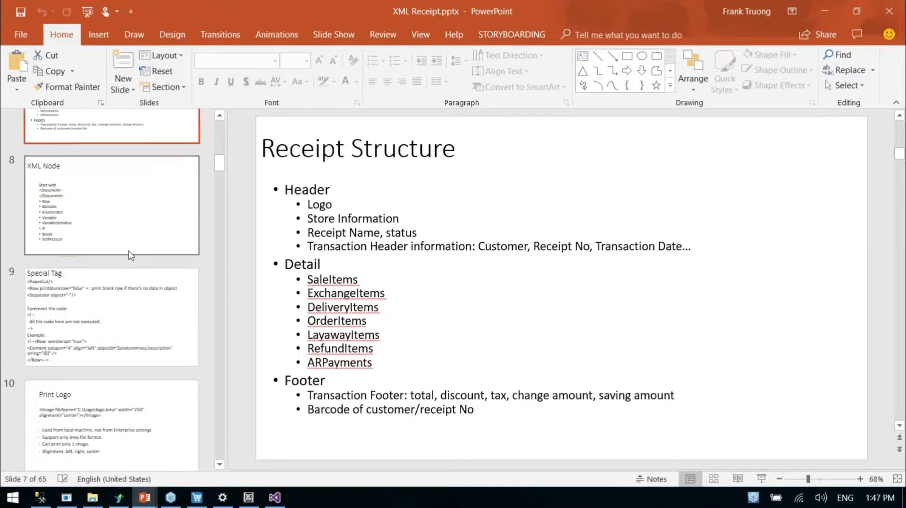
click(127, 222)
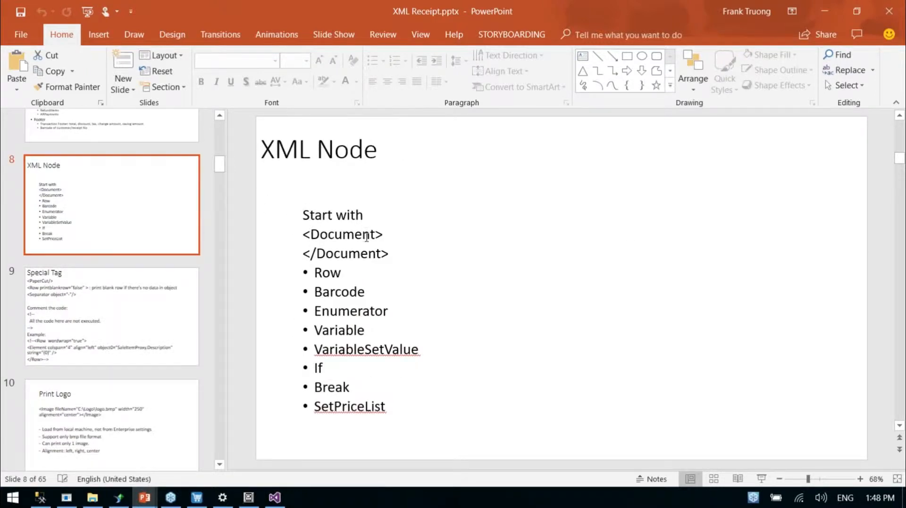
click(330, 273)
click(342, 291)
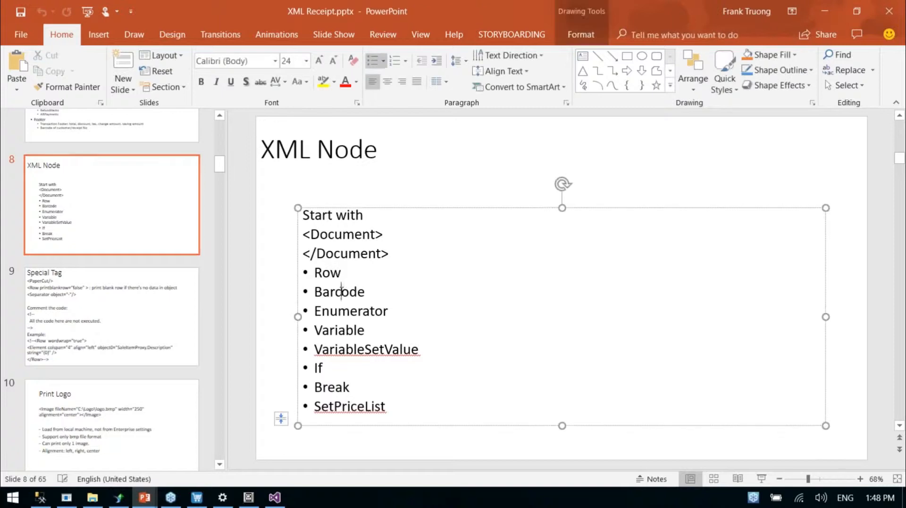
drag(400, 411, 285, 218)
click(285, 219)
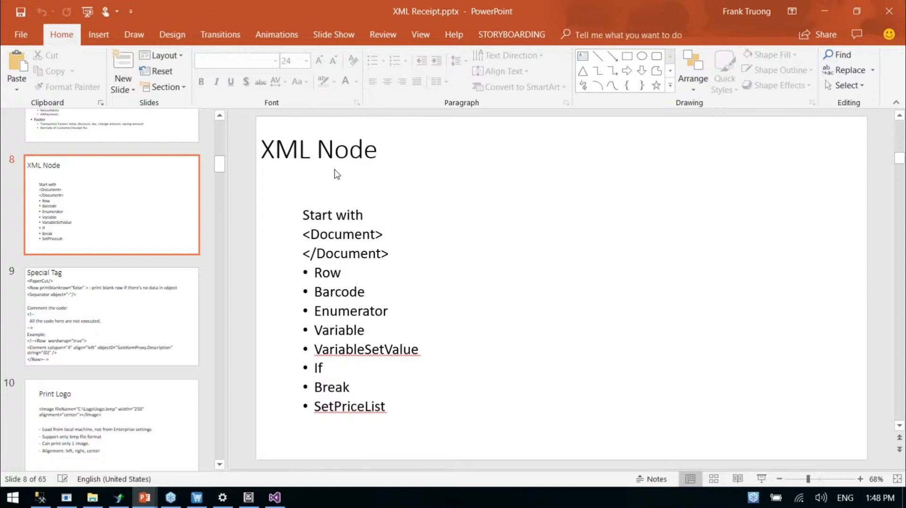
Copy the Image element for C:\Logo\logo.bmp from the Print Logo slide and paste it directly below the Header tag in Visual Studio's XMLFile1.xml
scroll(172, 307, down, 2)
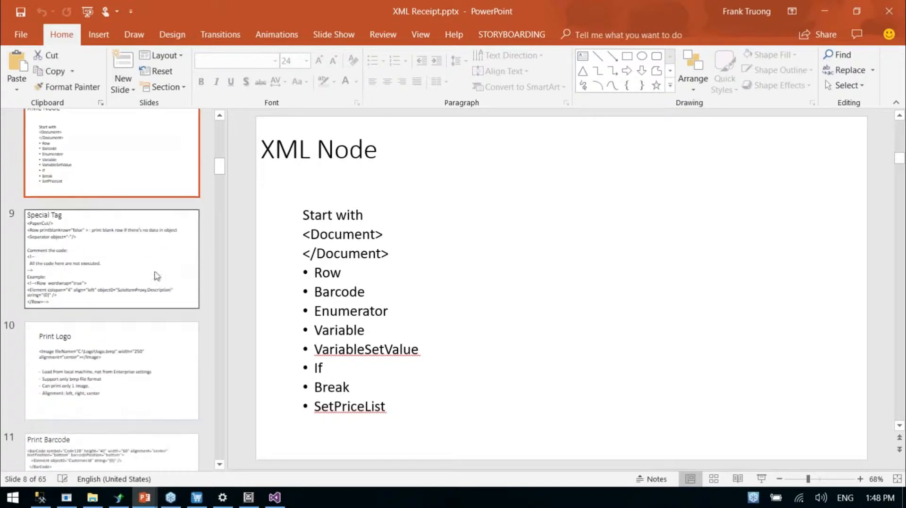
click(157, 376)
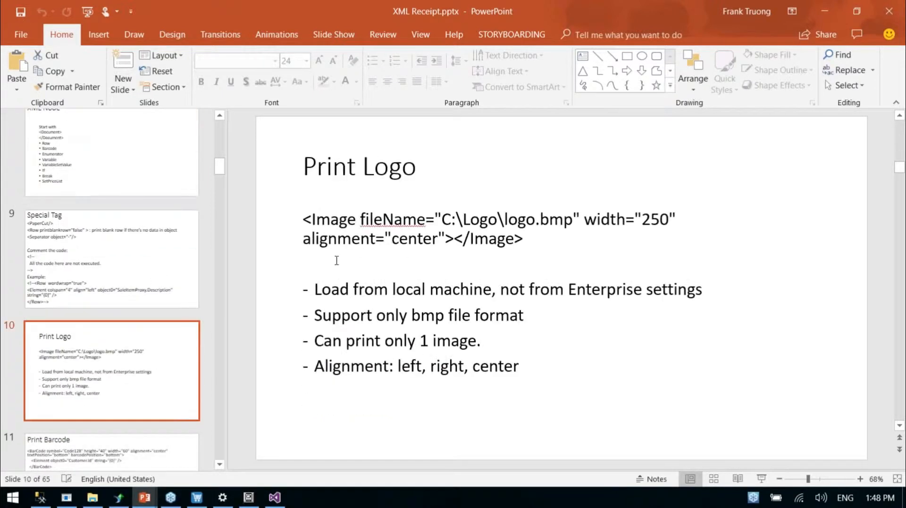
drag(299, 225, 572, 270)
key(ctrl+c)
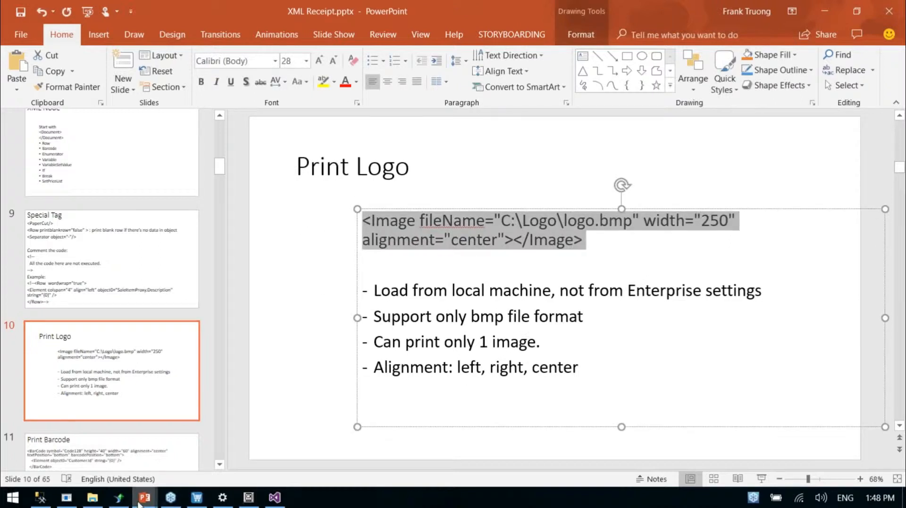
click(275, 499)
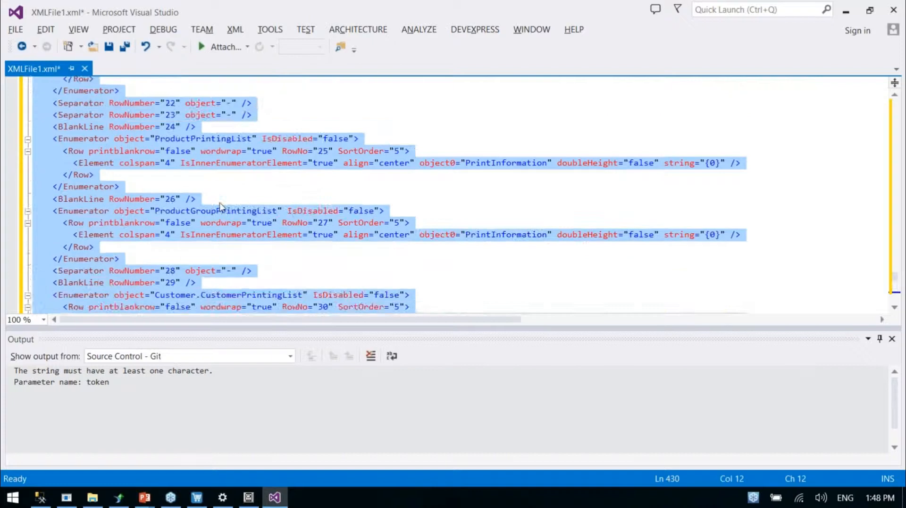
click(213, 94)
key(Return)
key(ctrl+v)
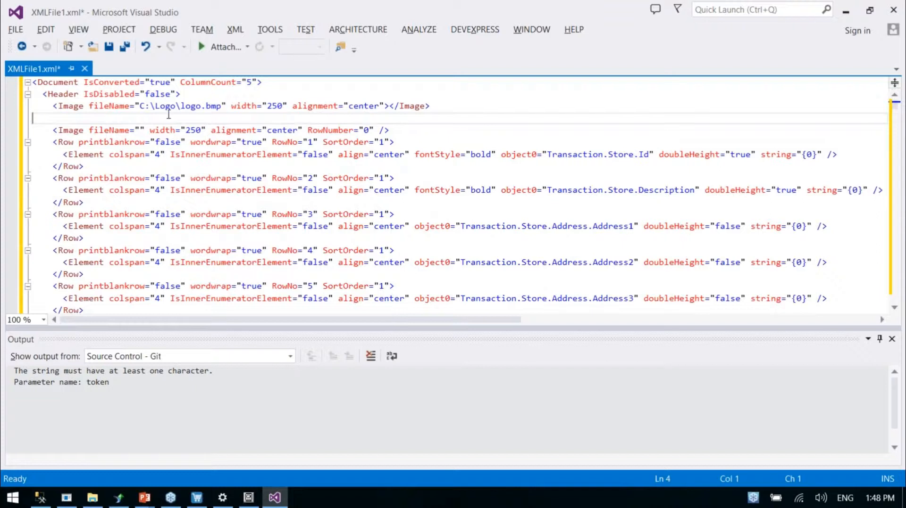
Copy the path C:\Logo\logo.bmp from the pasted Image element into the empty fileName attribute of the original Image element
drag(220, 108, 207, 108)
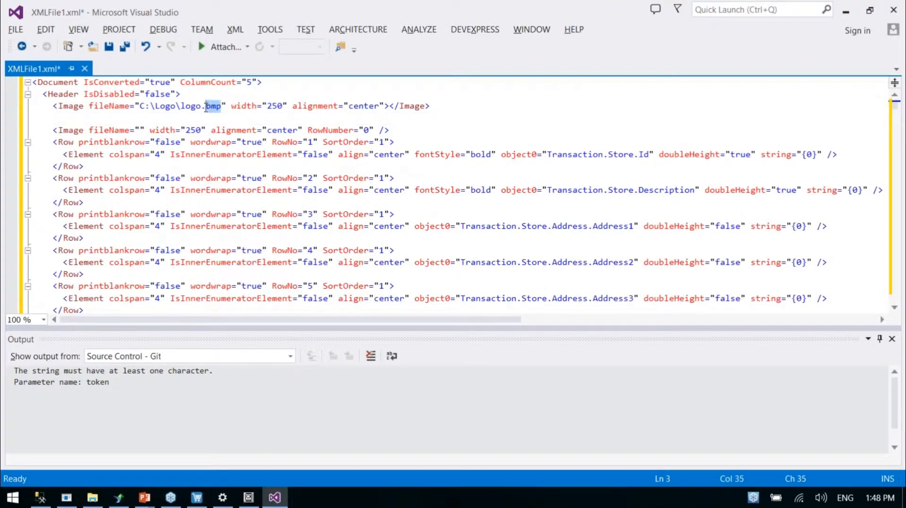
drag(140, 108, 220, 109)
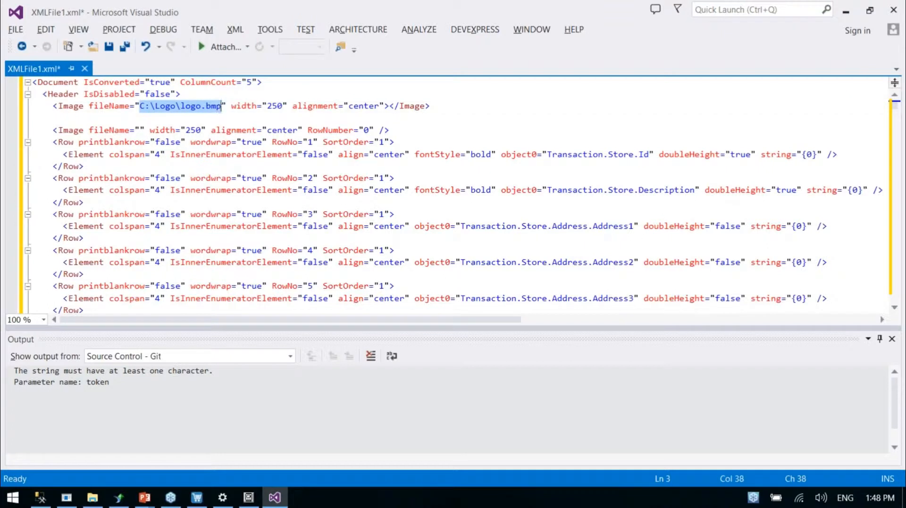
click(159, 108)
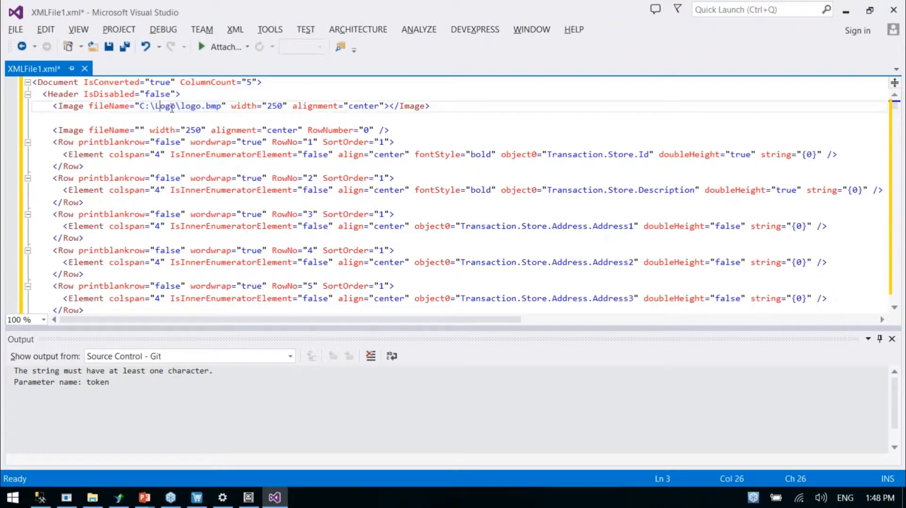
drag(54, 131, 394, 131)
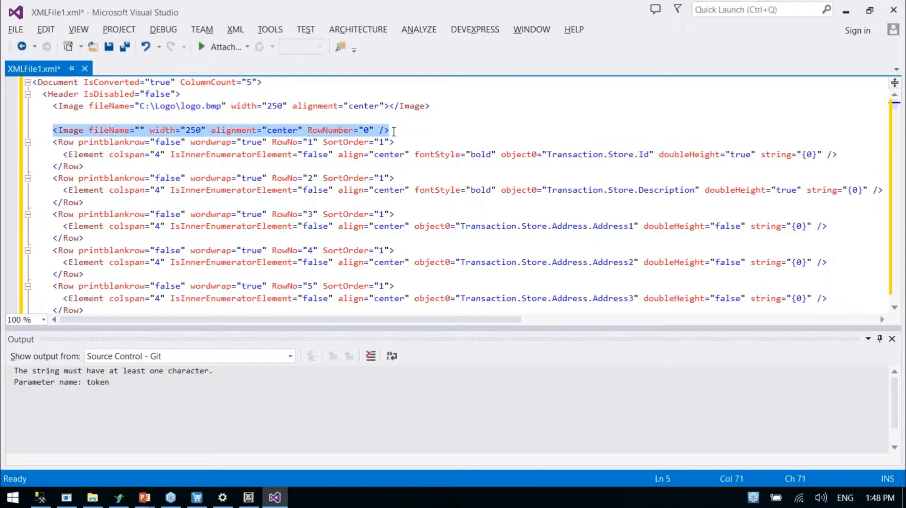
click(140, 131)
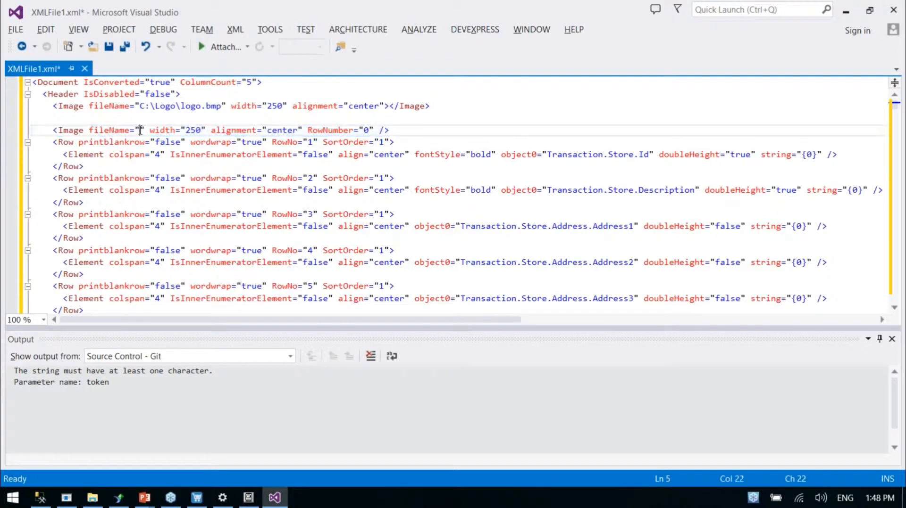
drag(139, 106, 221, 110)
key(ctrl+c)
click(140, 130)
key(ctrl+v)
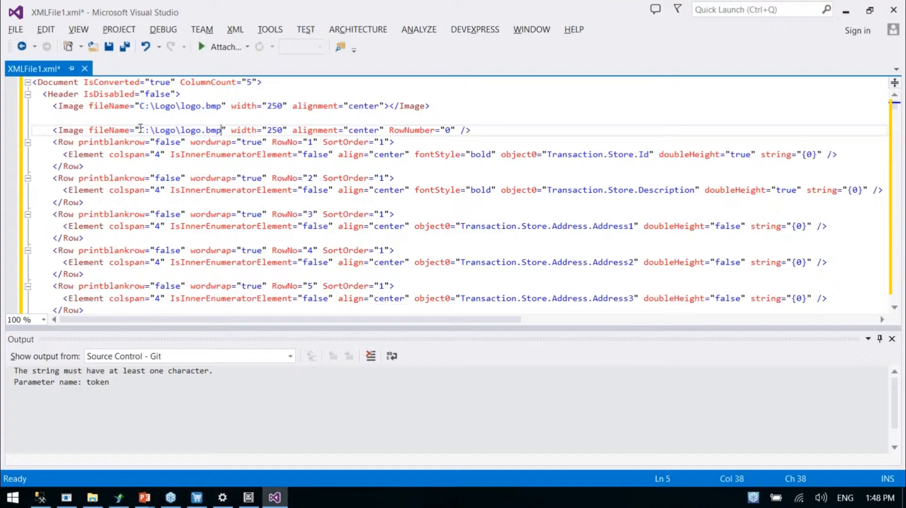
Switch back to the PowerPoint presentation and browse past the barcode, signature and transaction header slides to the Element attributes slide
click(144, 497)
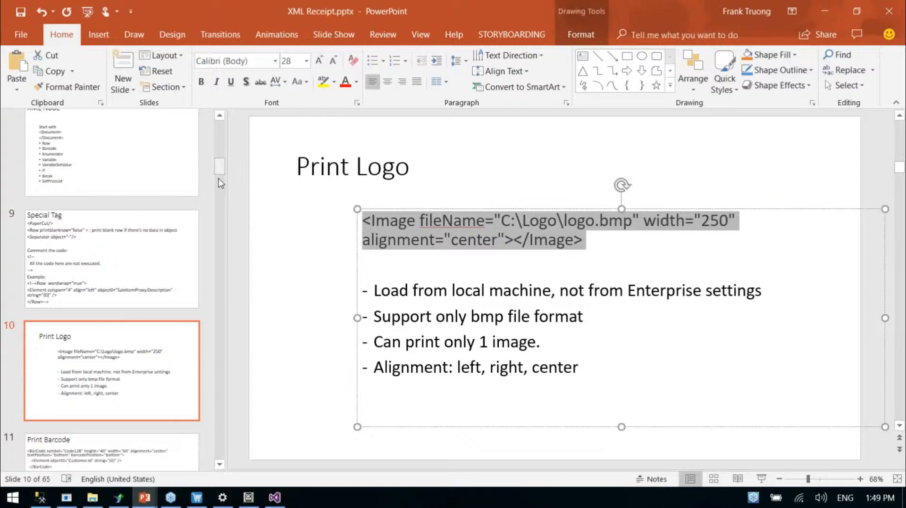
scroll(193, 318, down, 3)
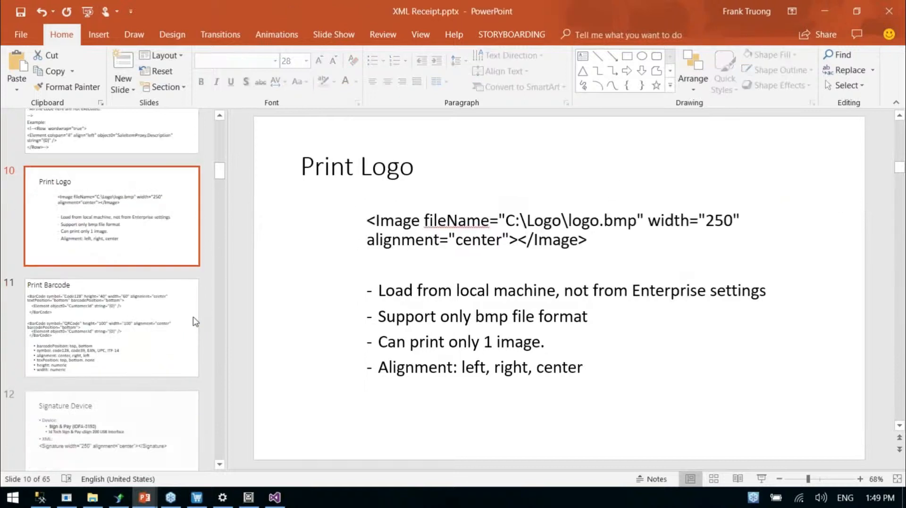
scroll(176, 285, down, 3)
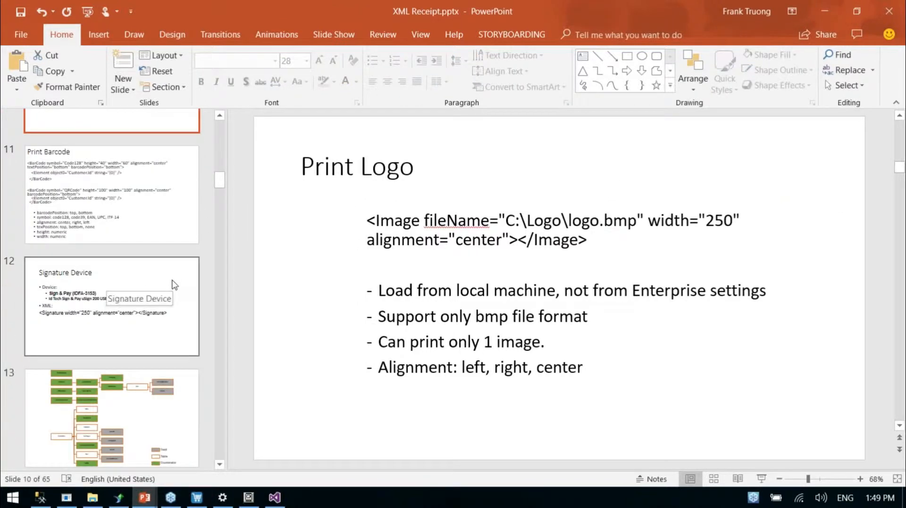
scroll(175, 285, down, 9)
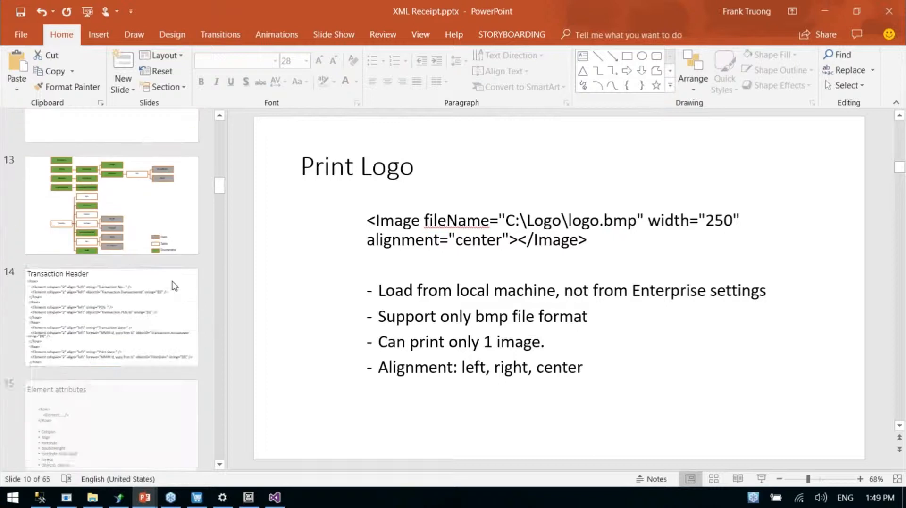
click(128, 232)
Go on to the Print User Information slide and examine the Transaction.User.FirstName and LastName objects in its Element code
scroll(133, 251, down, 5)
scroll(137, 258, down, 5)
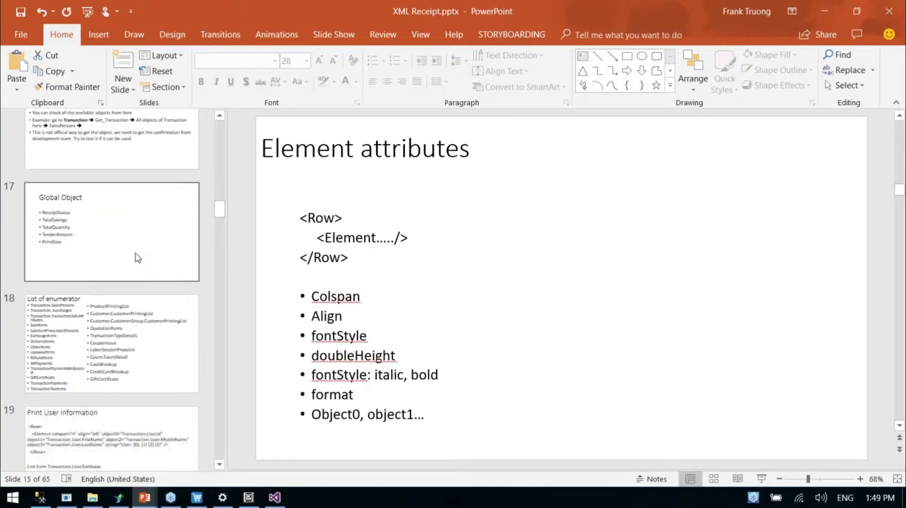
click(133, 231)
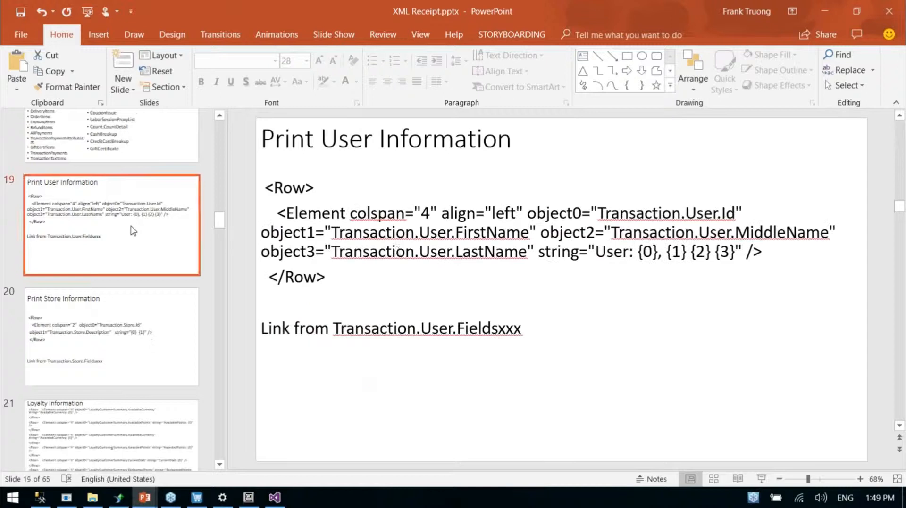
drag(331, 233, 529, 236)
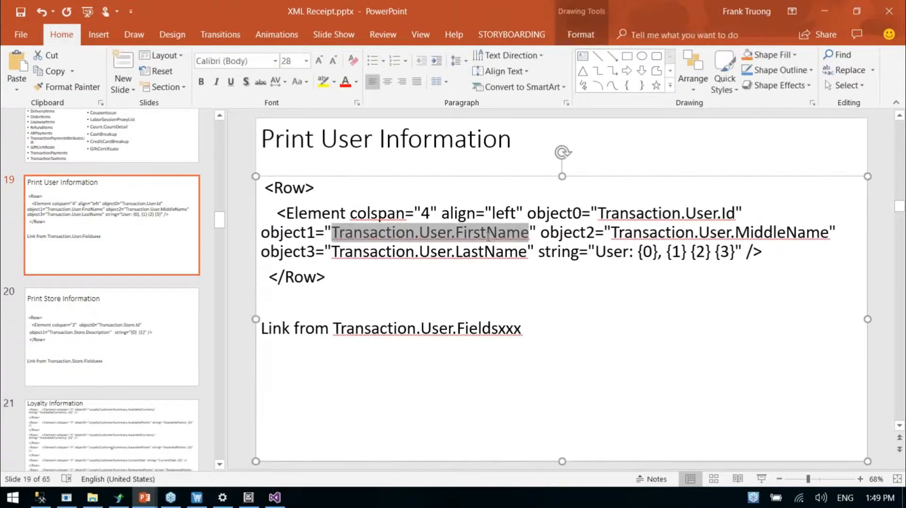
click(472, 252)
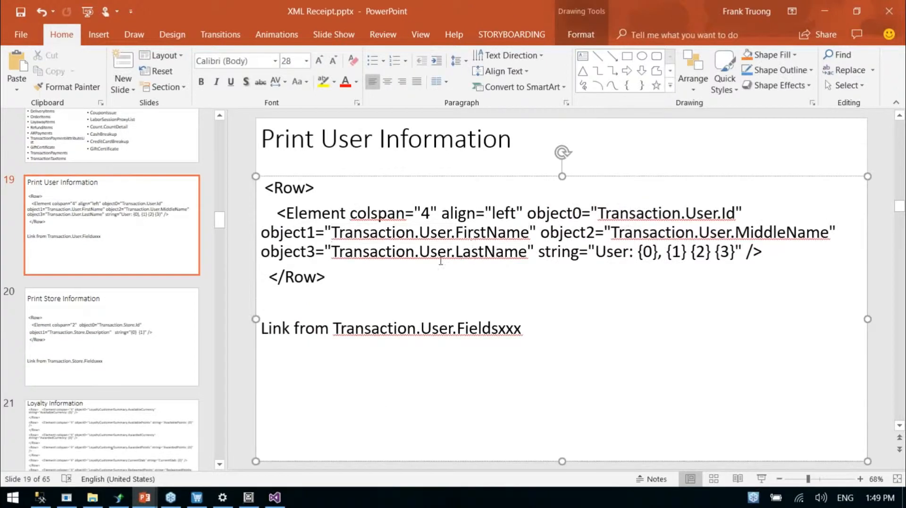
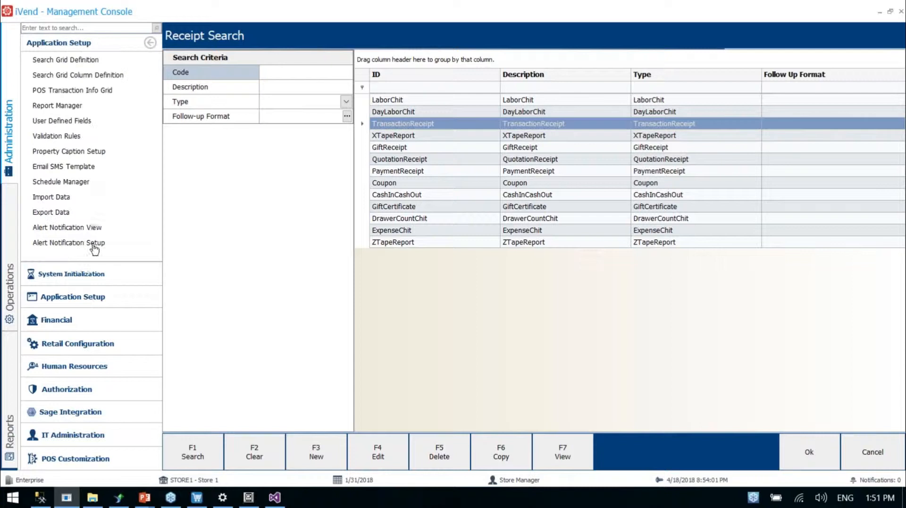
Export the TransactionReceipt report from Report Manager to the Desktop as TransactionReceipt.irt
click(59, 107)
scroll(438, 314, down, 4)
scroll(437, 314, down, 4)
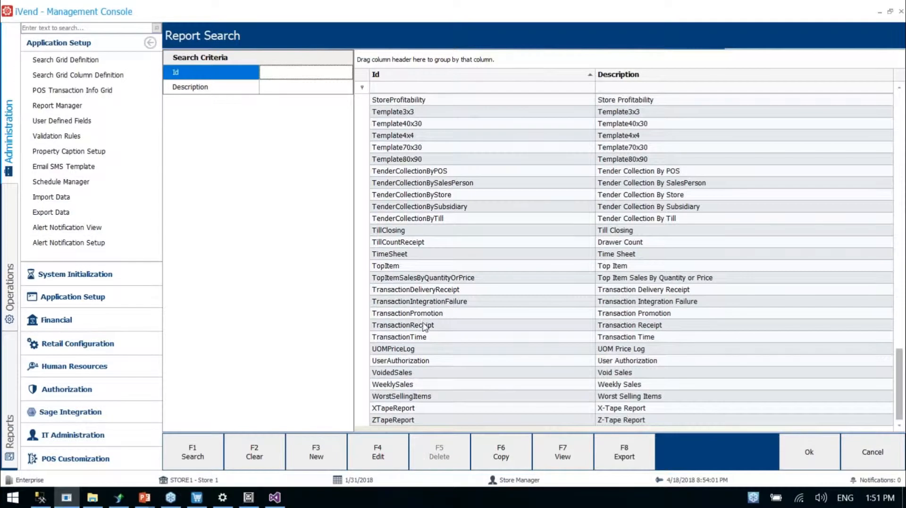
click(424, 325)
click(623, 458)
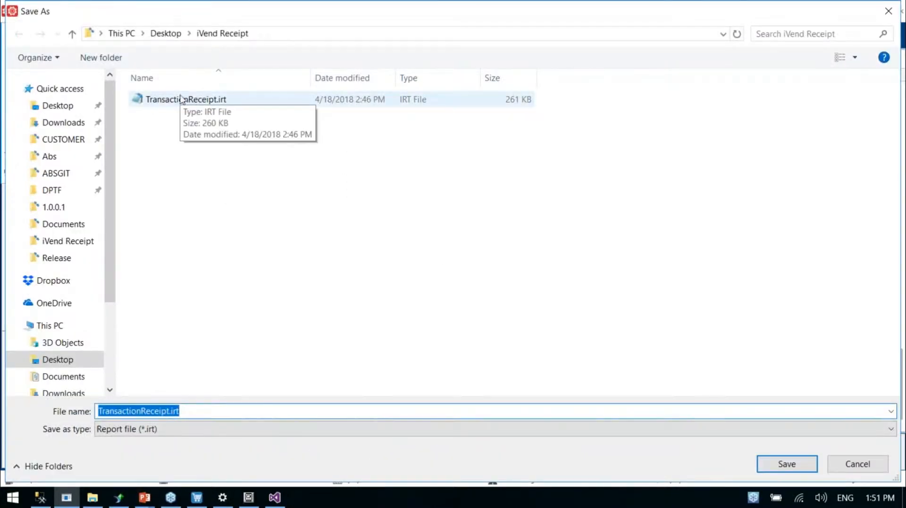
click(57, 105)
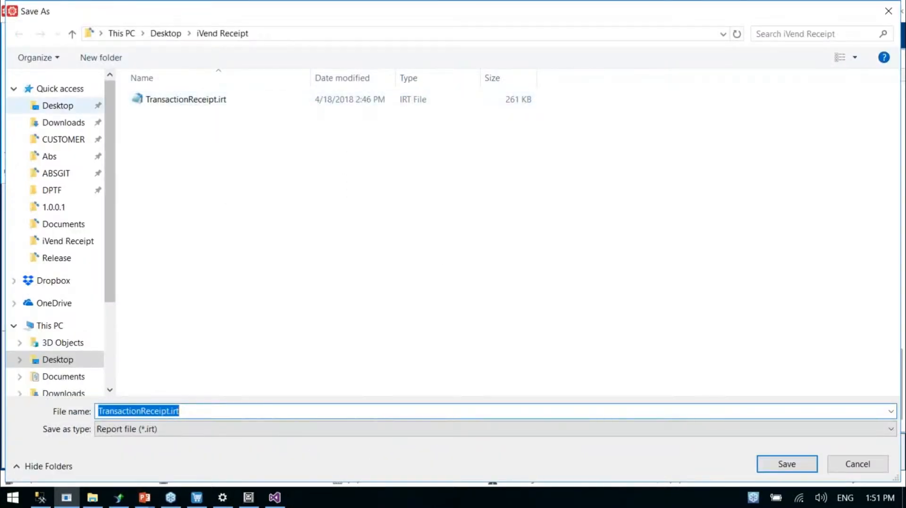
click(786, 464)
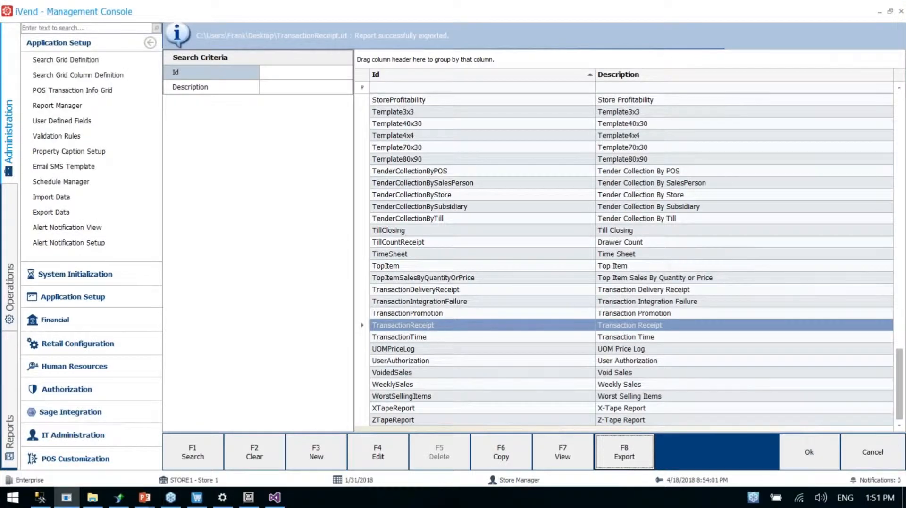
Open TransactionReceipt.irt from the Desktop in the Report Designer
click(8, 376)
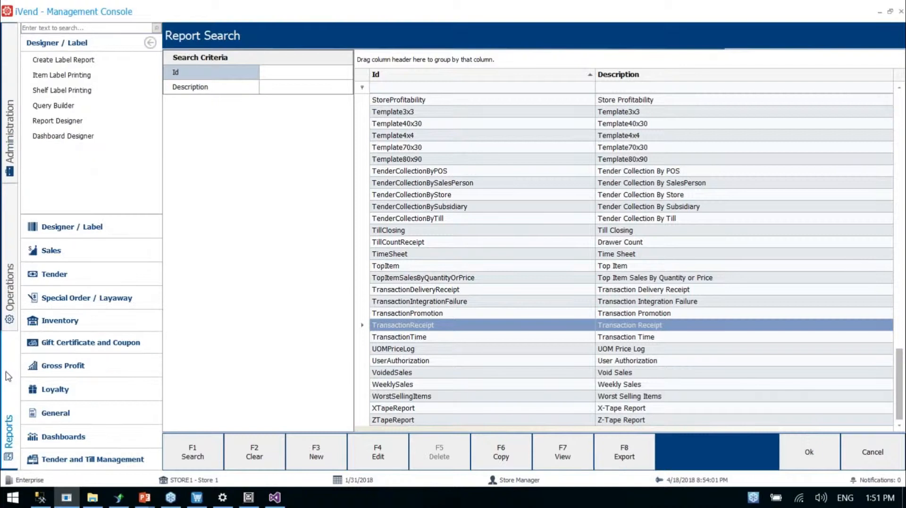
click(52, 125)
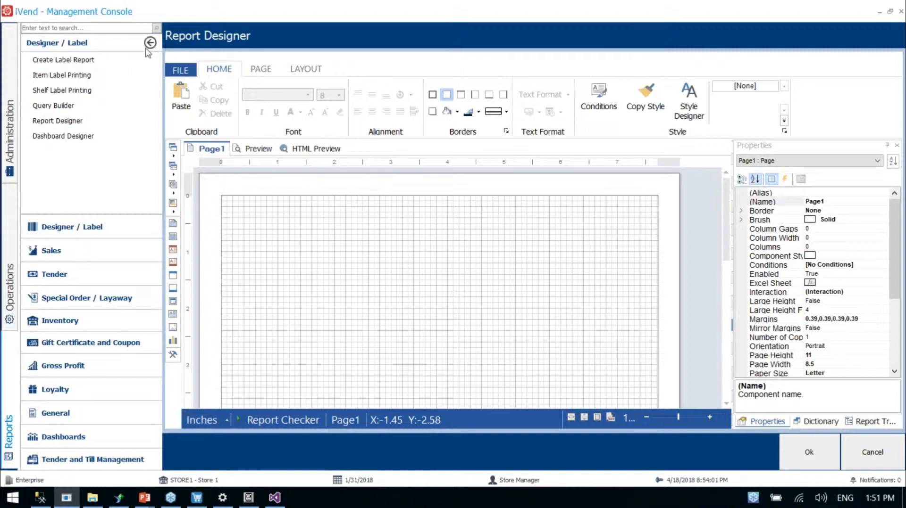
click(150, 43)
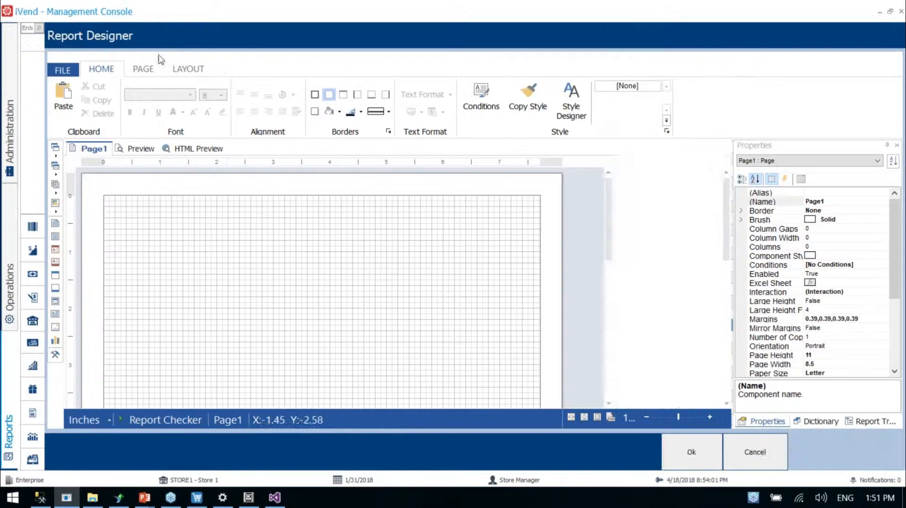
click(71, 66)
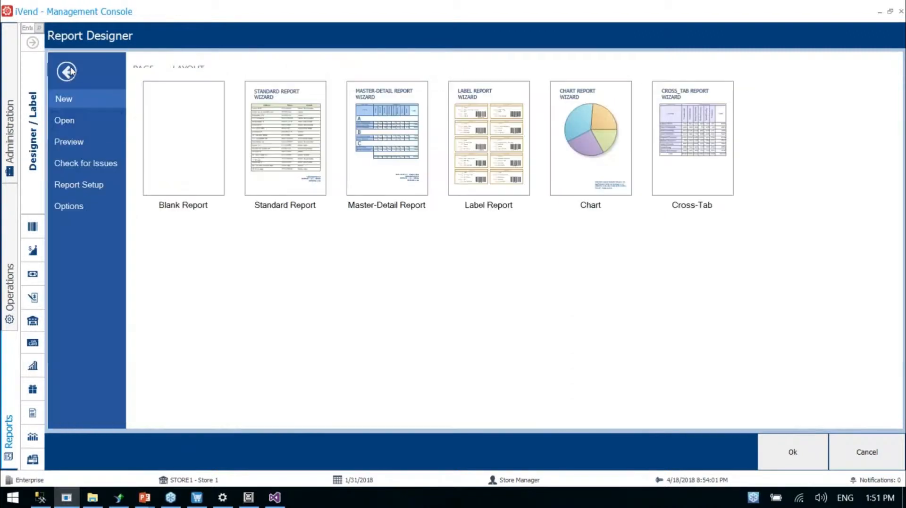
click(85, 120)
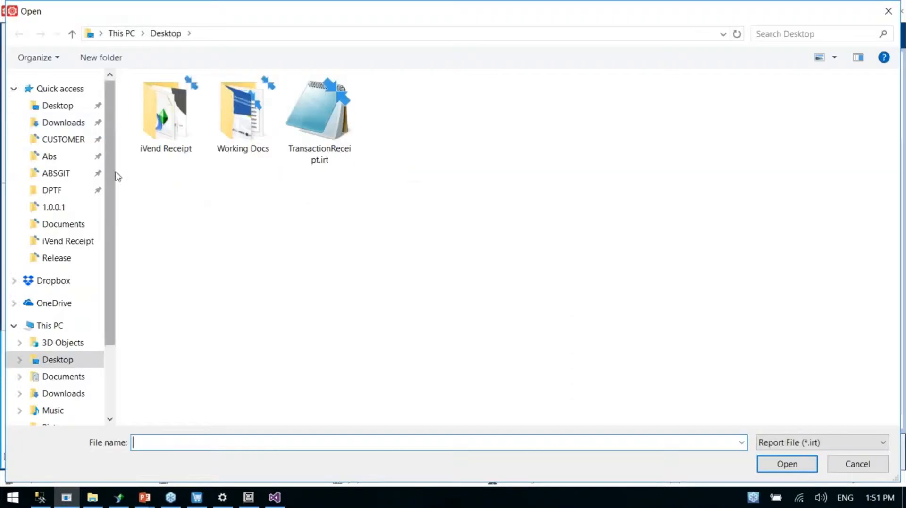
double_click(327, 154)
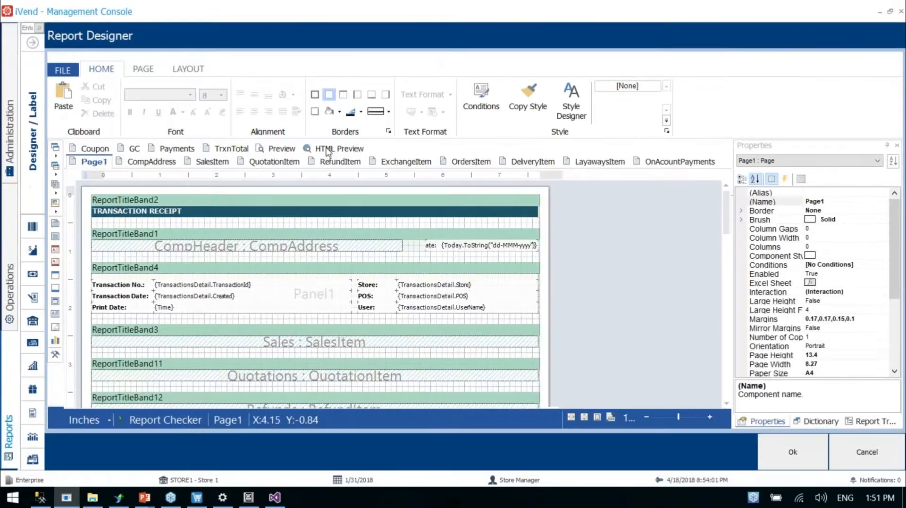
Examine the bands on Page1 and the SalesItem and QuotationItem sub-report pages, and return to Page1
scroll(666, 307, down, 15)
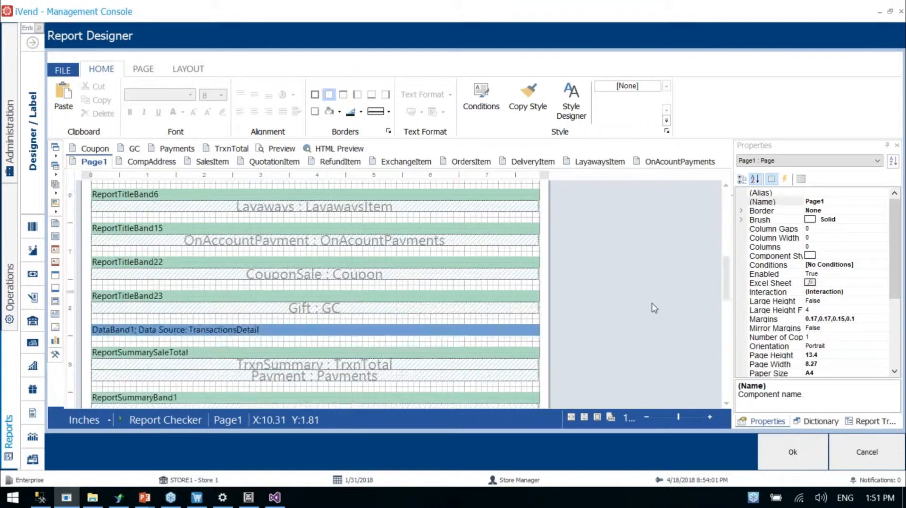
scroll(653, 309, up, 15)
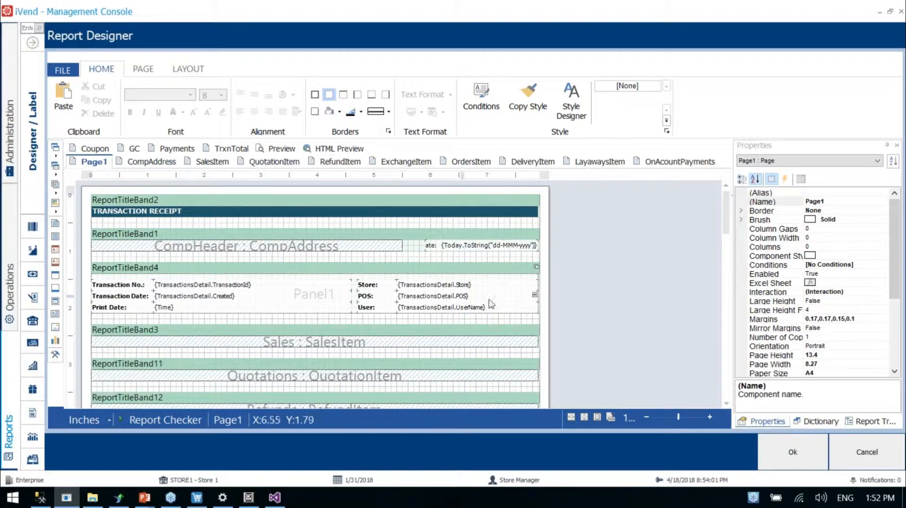
click(232, 286)
scroll(232, 290, down, 3)
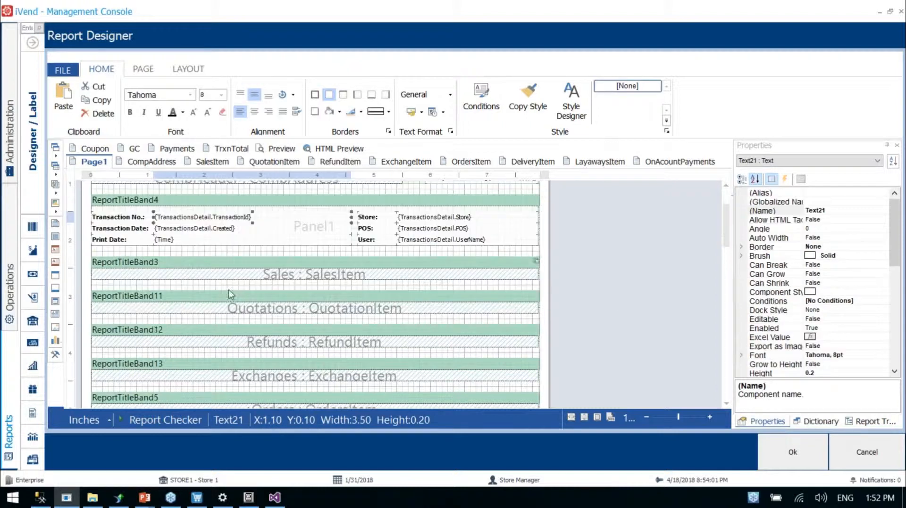
click(285, 274)
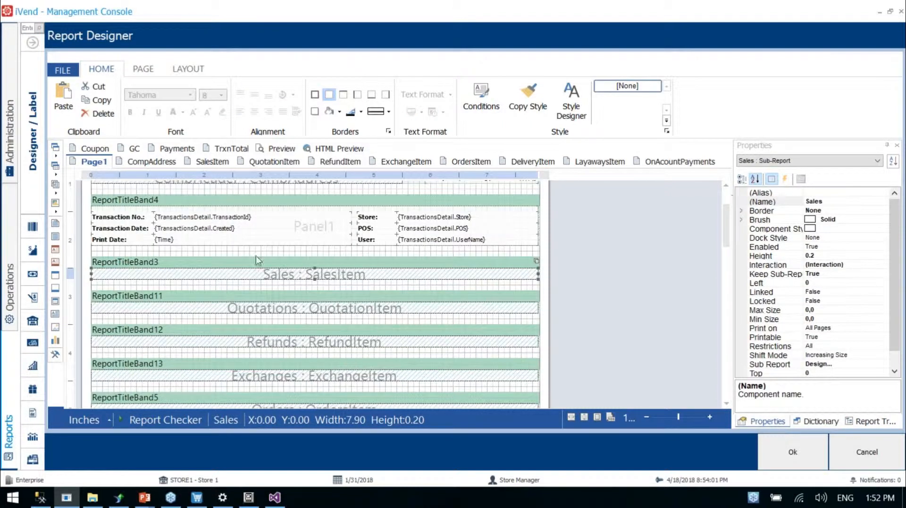
click(202, 164)
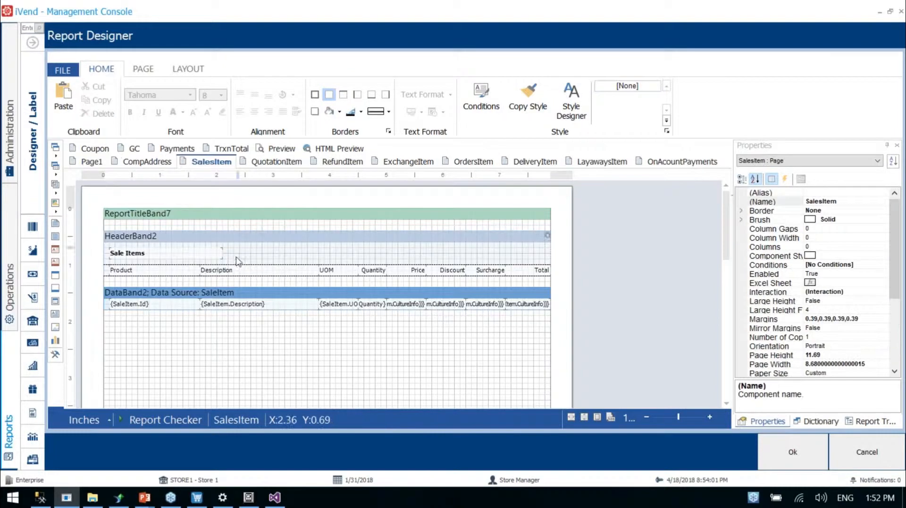
click(276, 162)
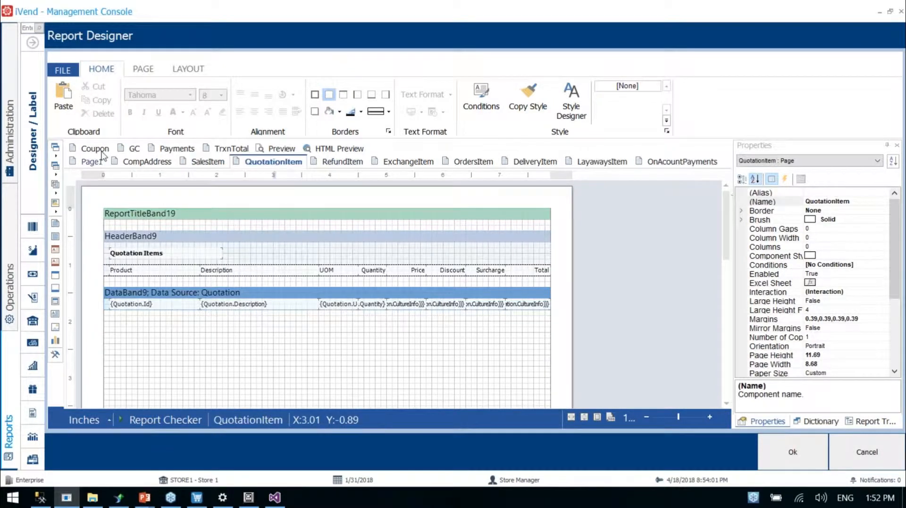
click(93, 162)
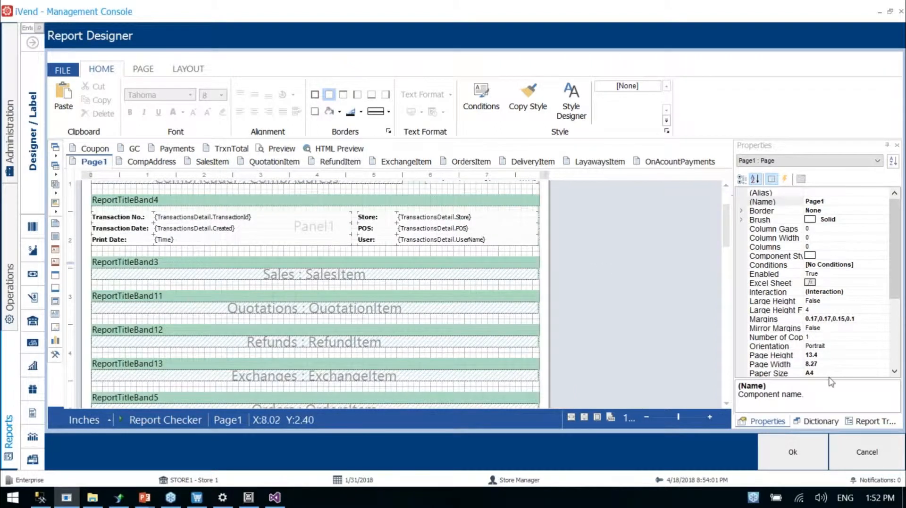
Open the TransactionsDetail data source under iVendConnection for editing and look through its query text
click(819, 422)
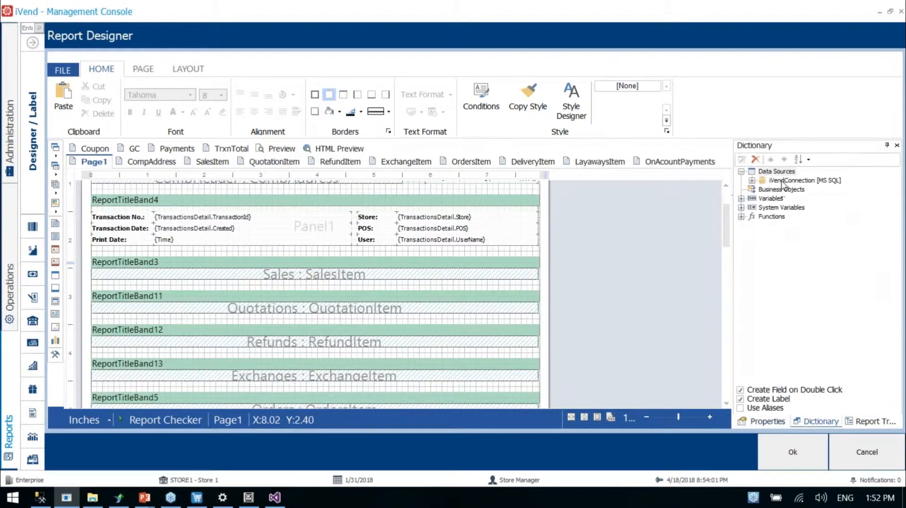
double_click(782, 181)
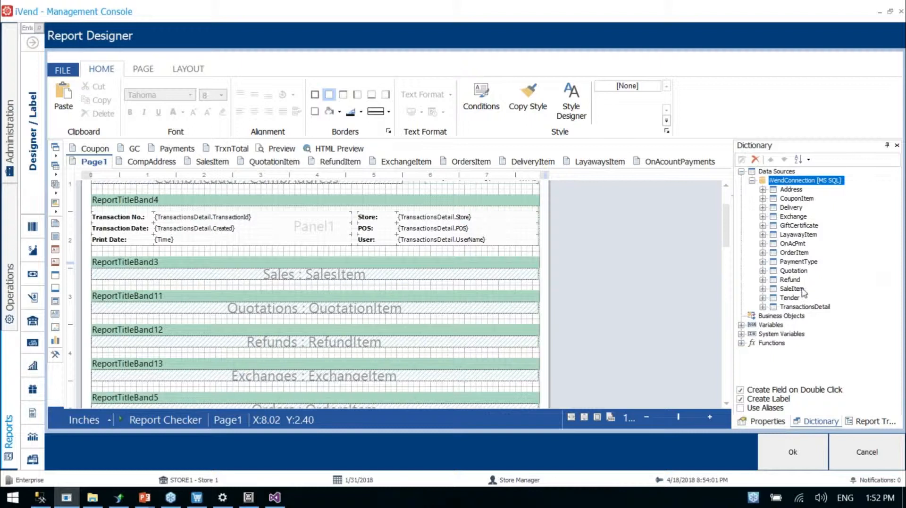
right_click(801, 309)
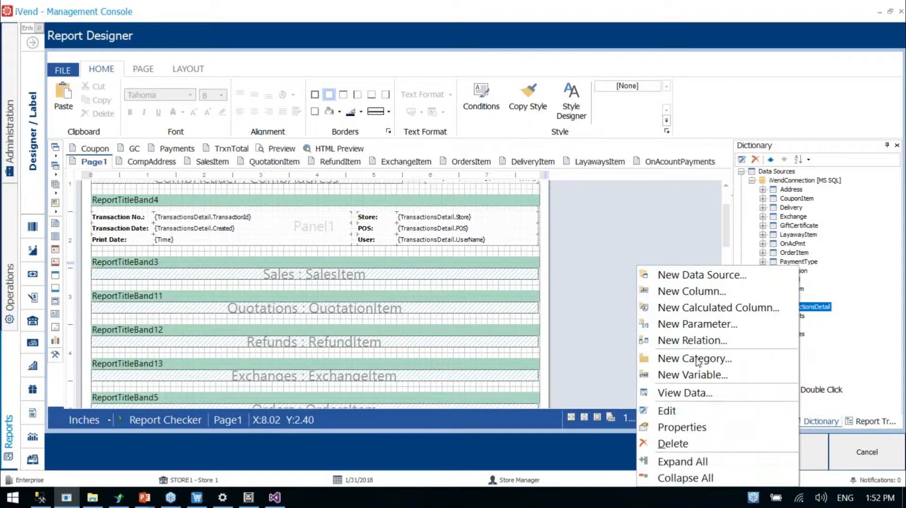
click(681, 411)
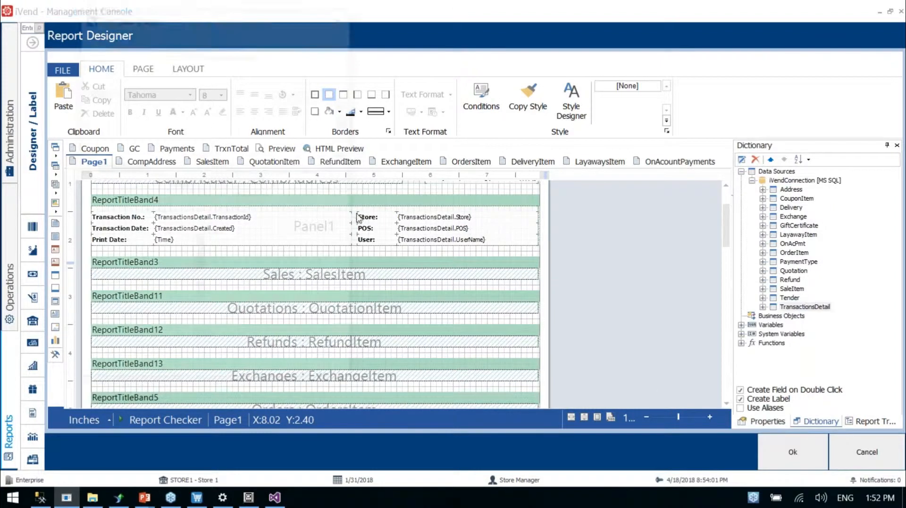
scroll(145, 132, down, 5)
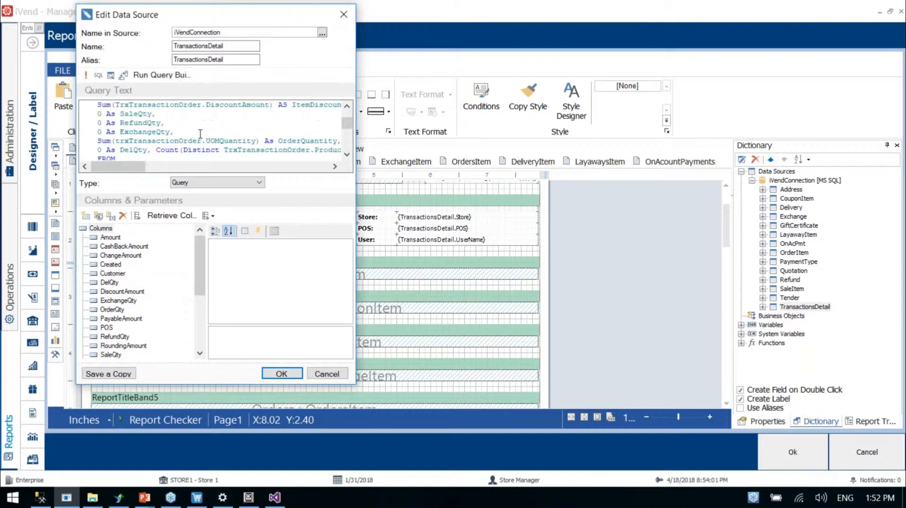
scroll(200, 134, down, 5)
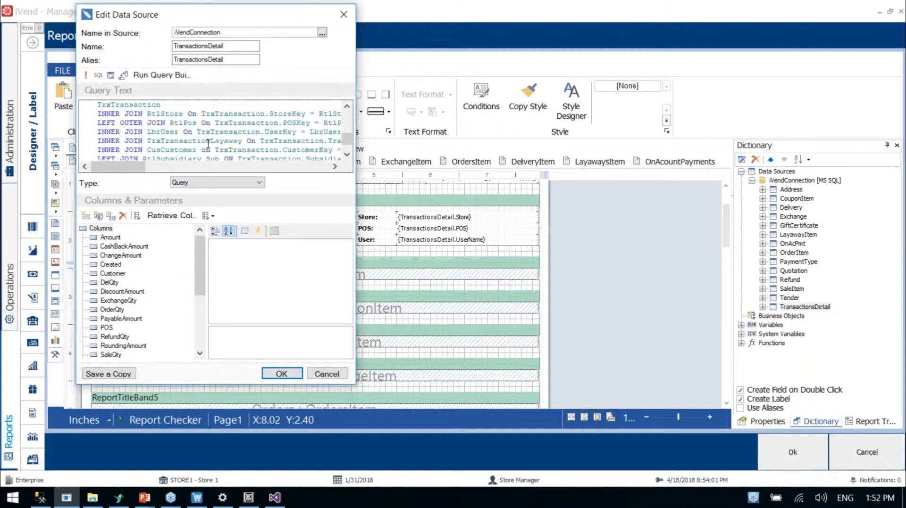
scroll(213, 140, down, 2)
Copy the entire TransactionsDetail query text and paste it into a new query in SQL Server Management Studio
key(ctrl+a)
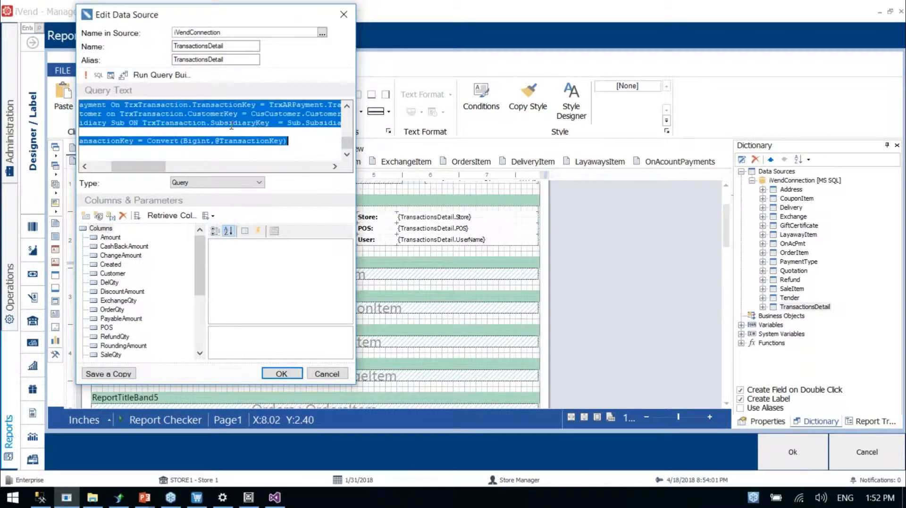
click(40, 498)
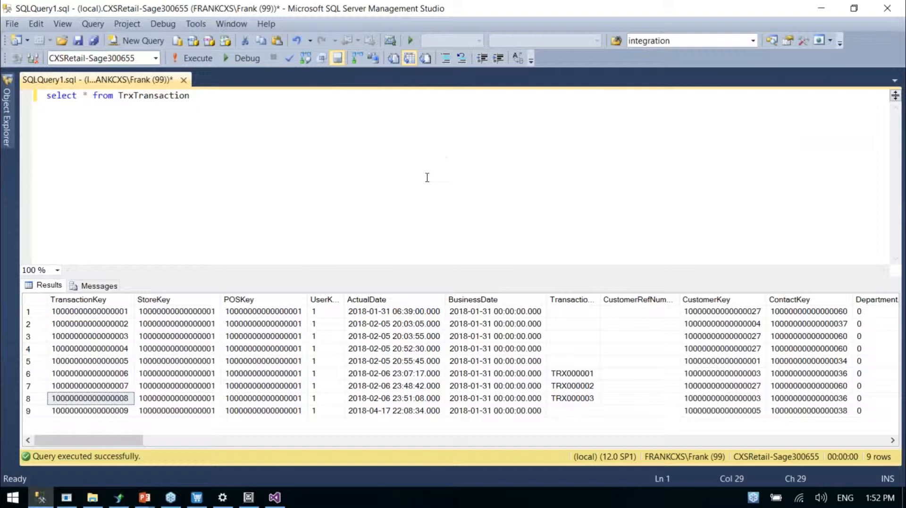
key(ctrl+n)
key(ctrl+v)
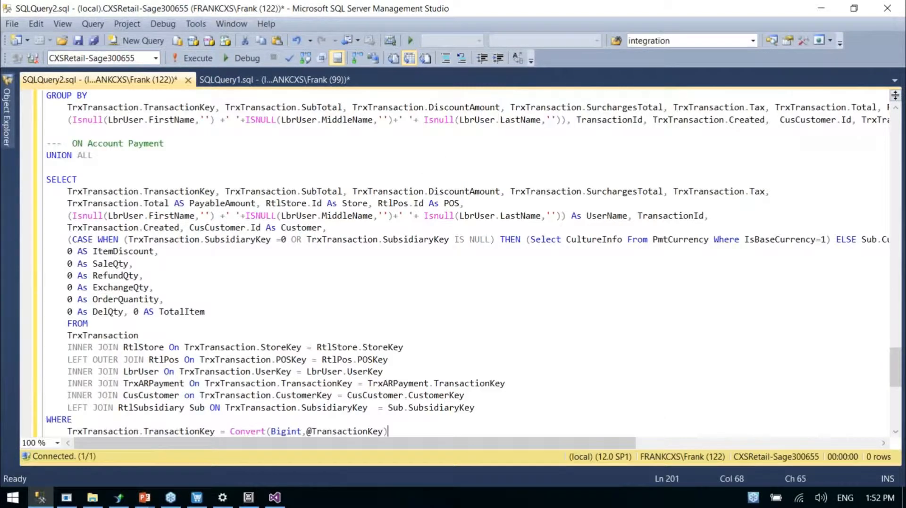
scroll(462, 259, up, 20)
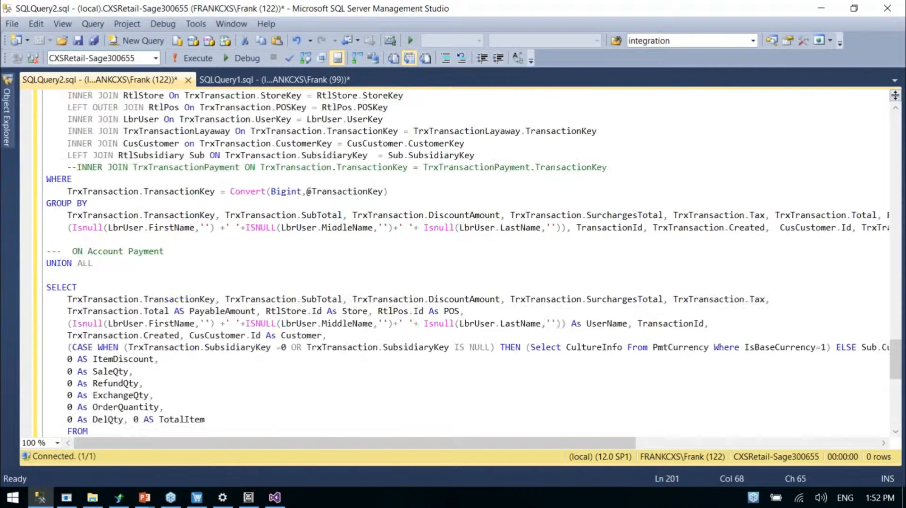
scroll(462, 260, up, 20)
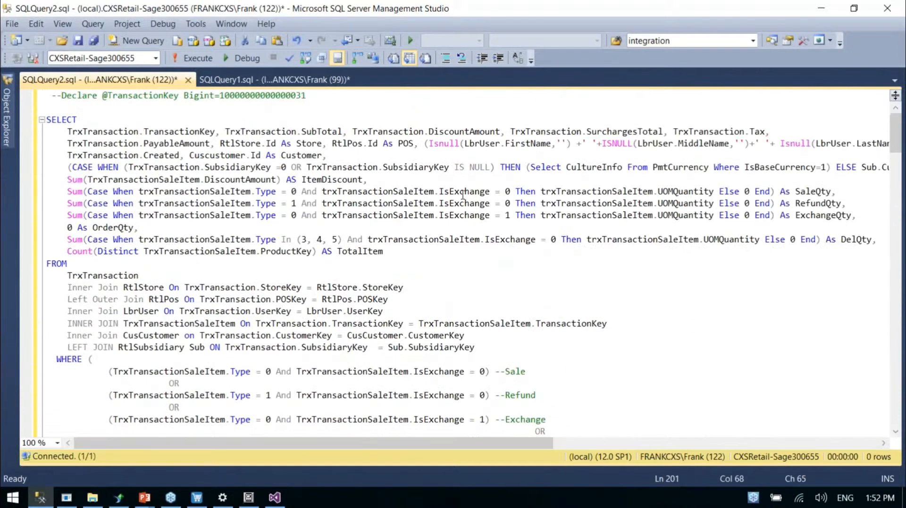
click(495, 239)
key(alt+Tab)
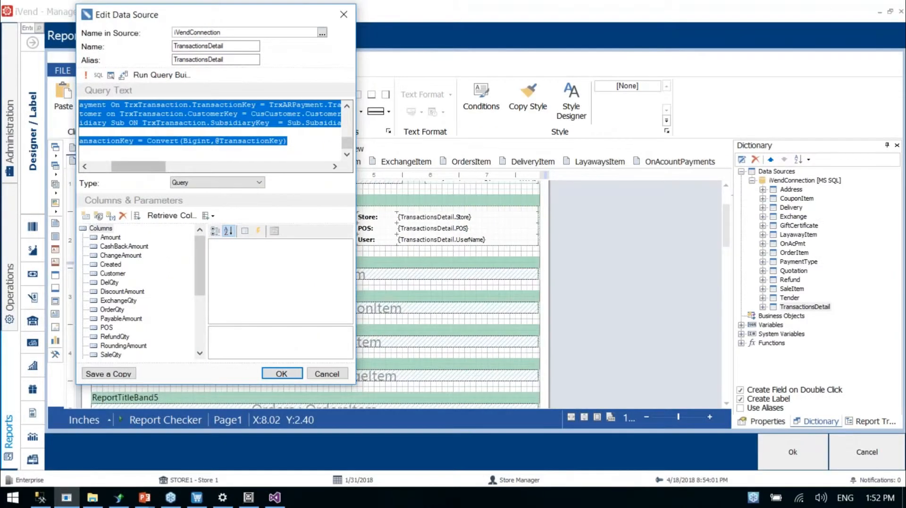
key(alt+Tab)
scroll(419, 220, down, 20)
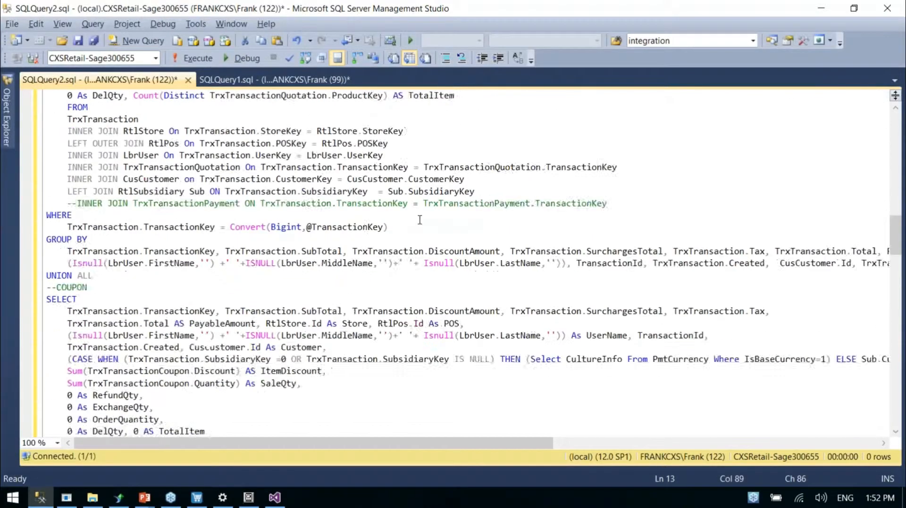
scroll(420, 220, up, 5)
scroll(366, 303, down, 1)
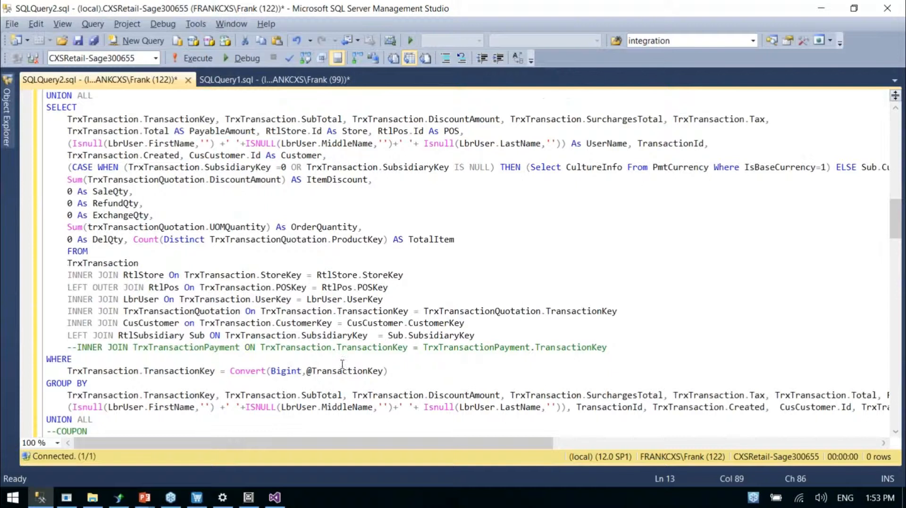
double_click(333, 372)
click(451, 340)
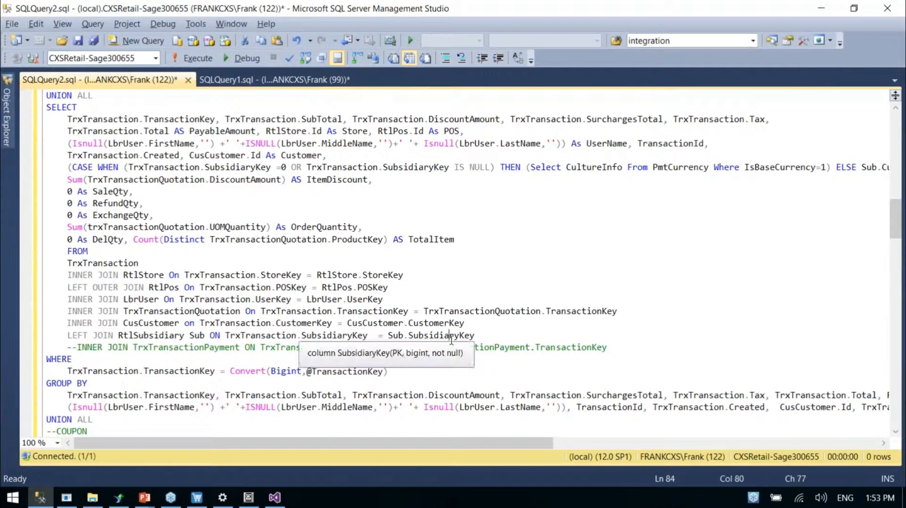
key(F5)
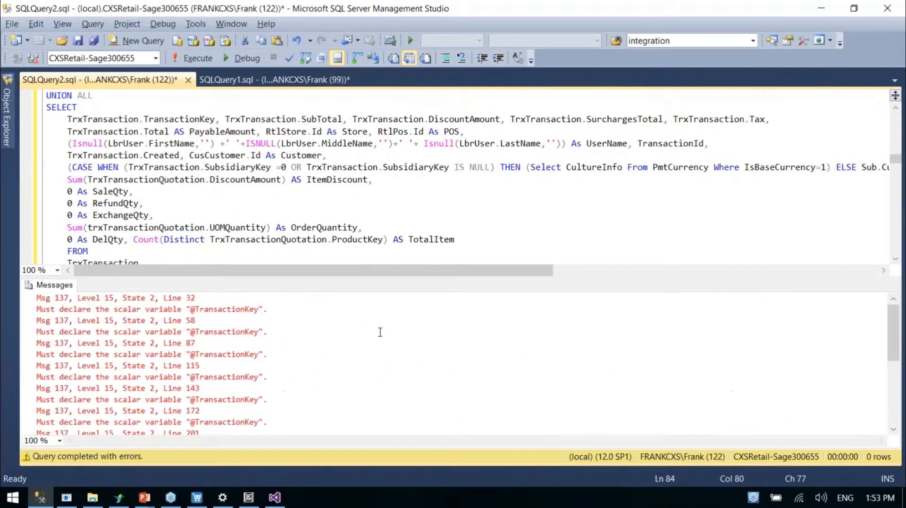
double_click(200, 312)
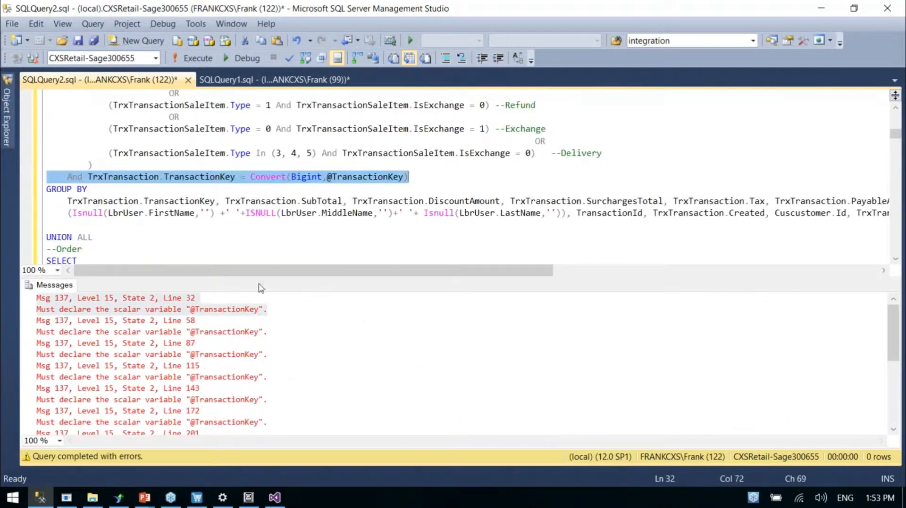
click(313, 182)
double_click(361, 179)
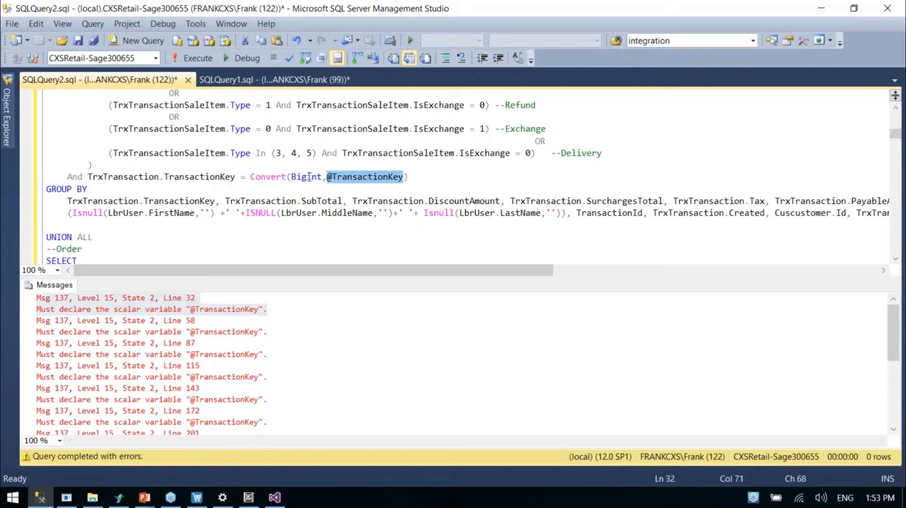
key(ctrl+Home)
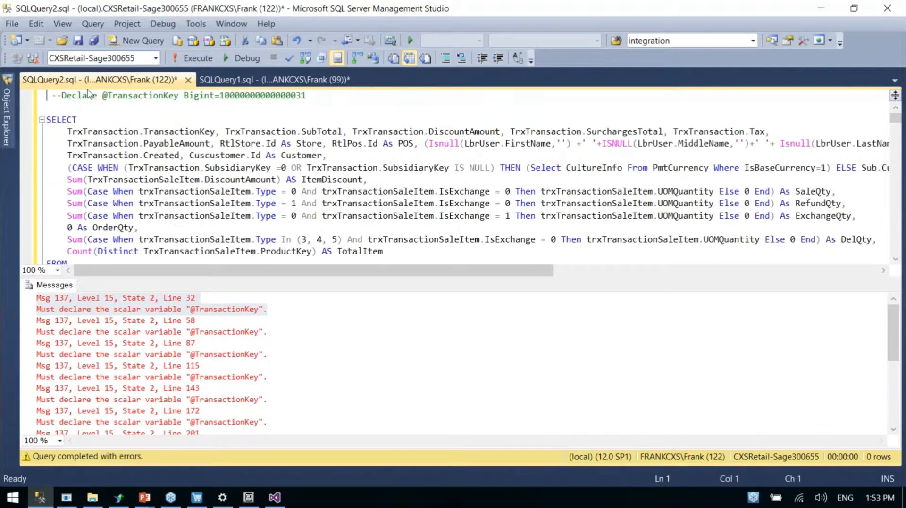
click(66, 95)
key(BackSpace)
key(BackSpace)
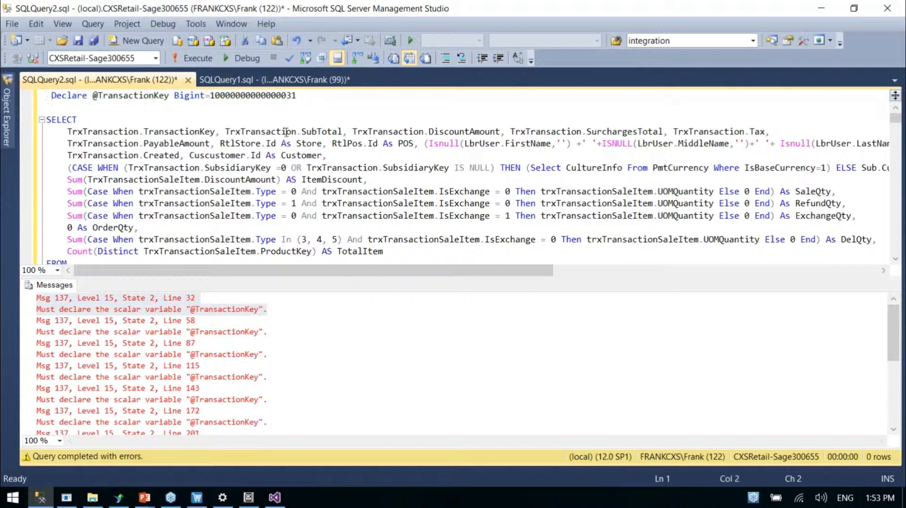
click(144, 96)
click(203, 108)
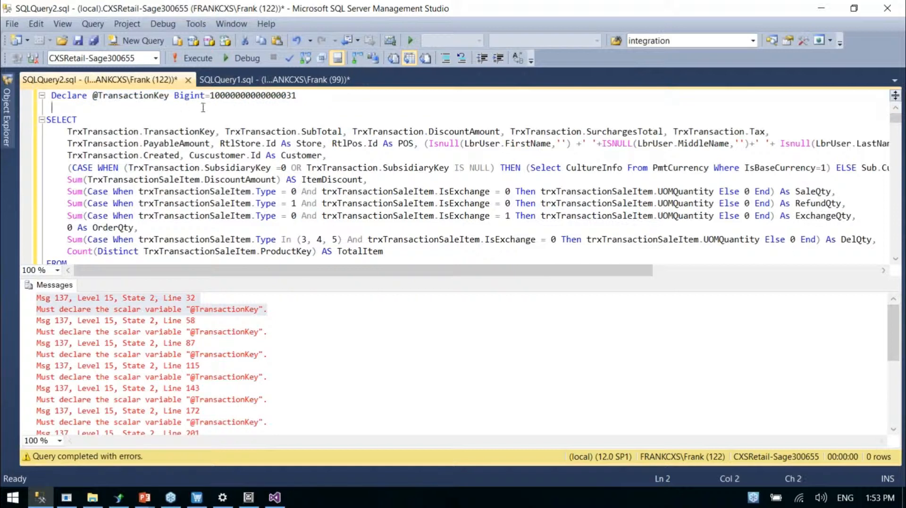
double_click(240, 97)
click(213, 113)
key(F5)
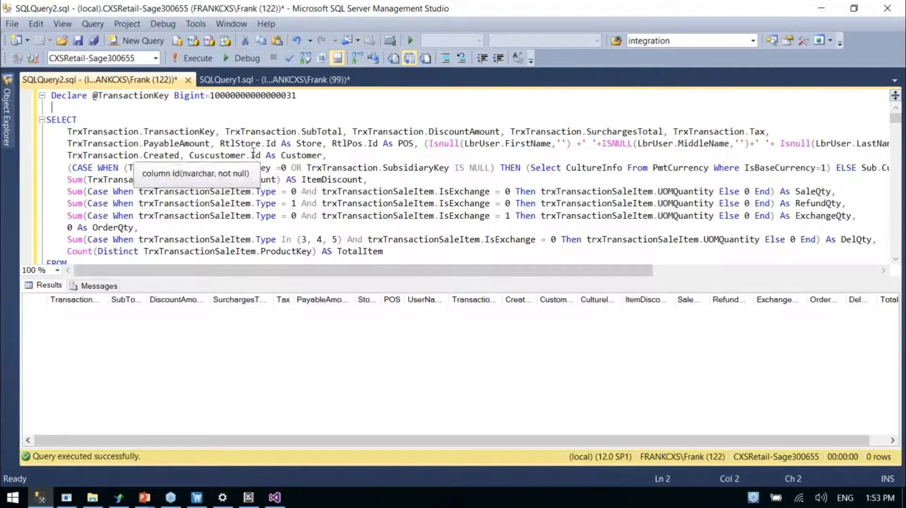
Add "select * from TrxTransaction" below the Declare line and run only that statement
key(Return)
key(Return)
text(select * from trx)
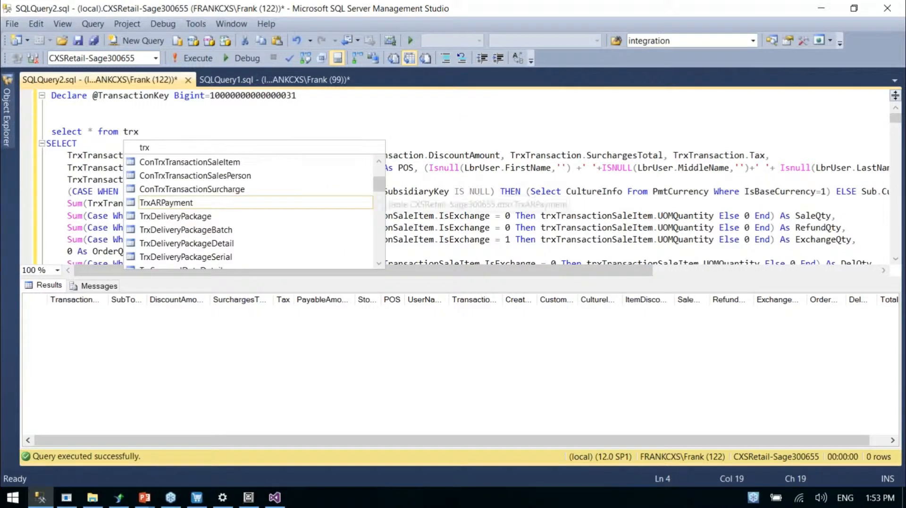
text(tra)
key(Tab)
key(shift+Home)
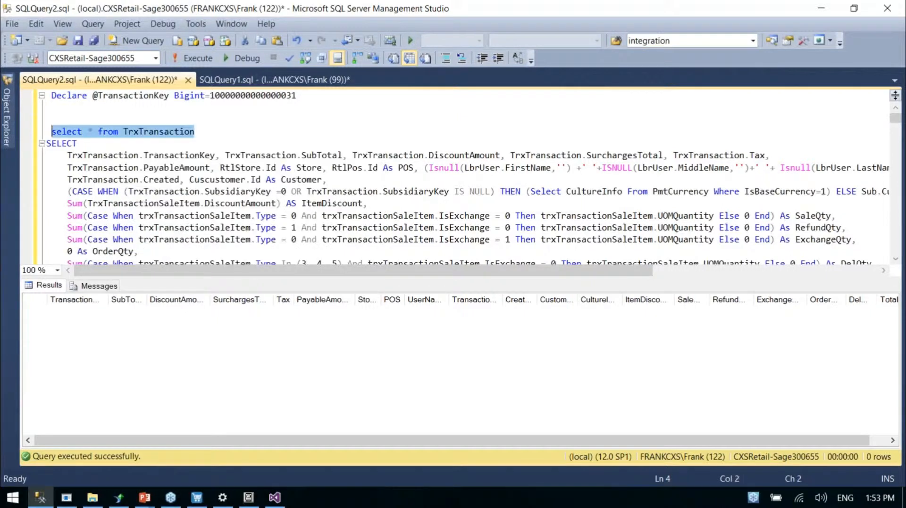
key(F5)
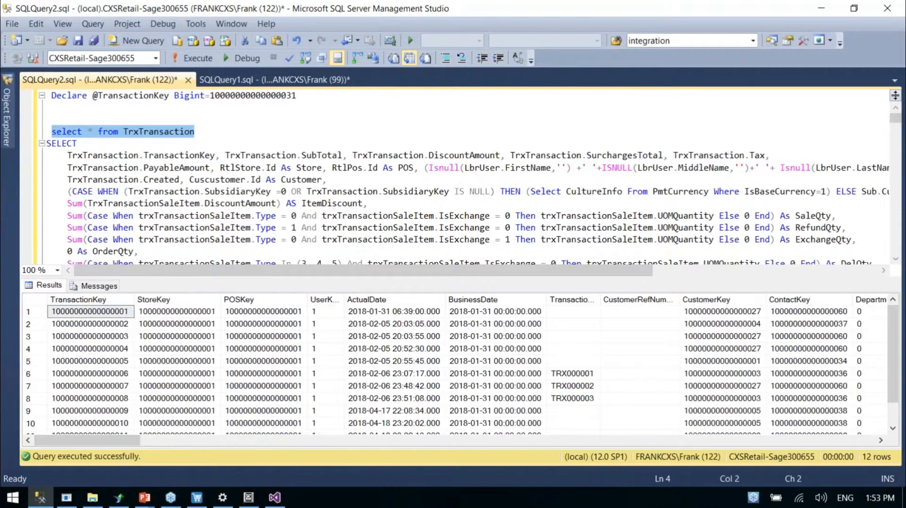
scroll(482, 346, down, 6)
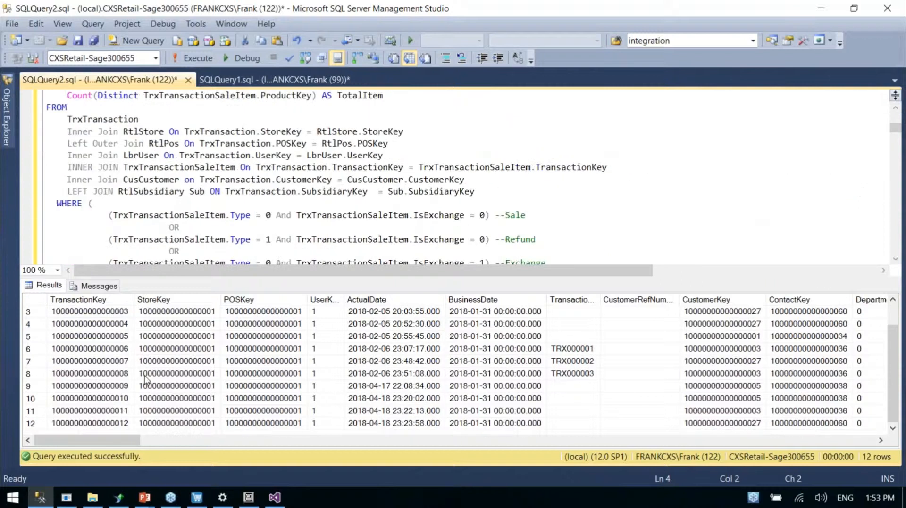
click(553, 375)
click(128, 378)
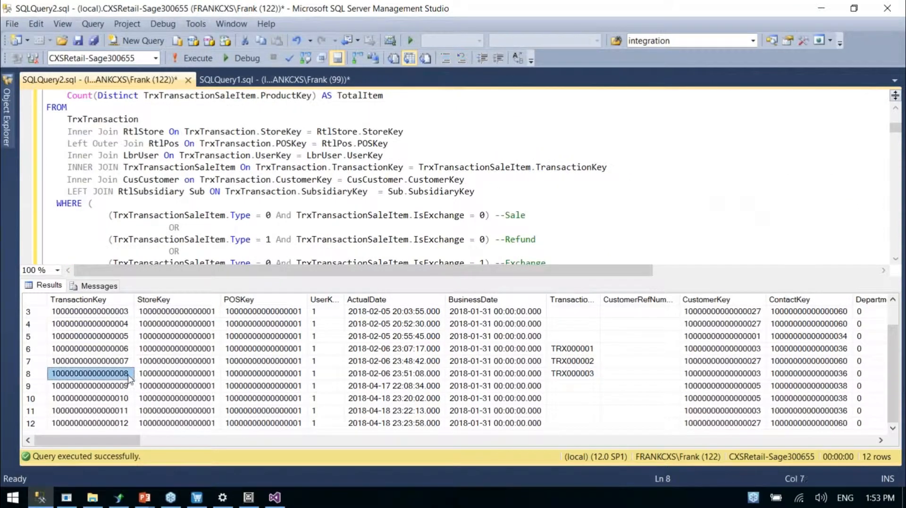
scroll(128, 377, up, 1)
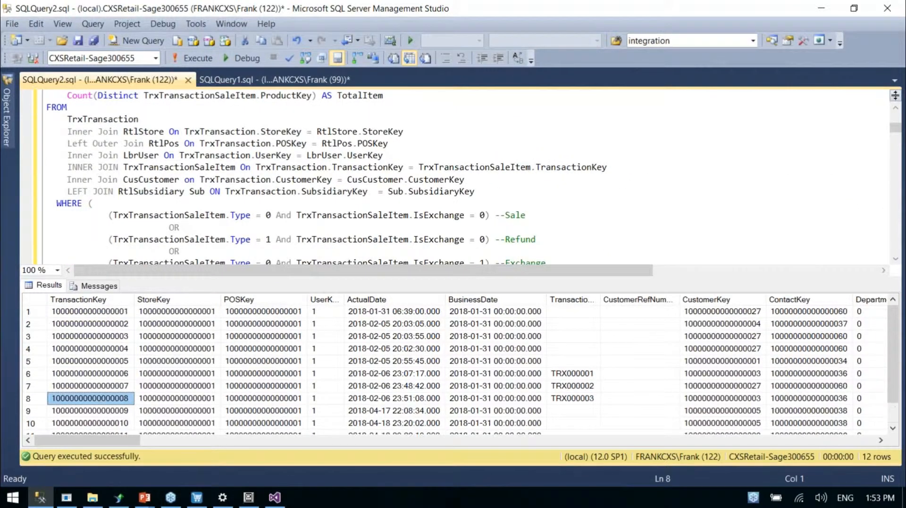
click(251, 167)
scroll(251, 167, up, 7)
double_click(271, 97)
key(ctrl+v)
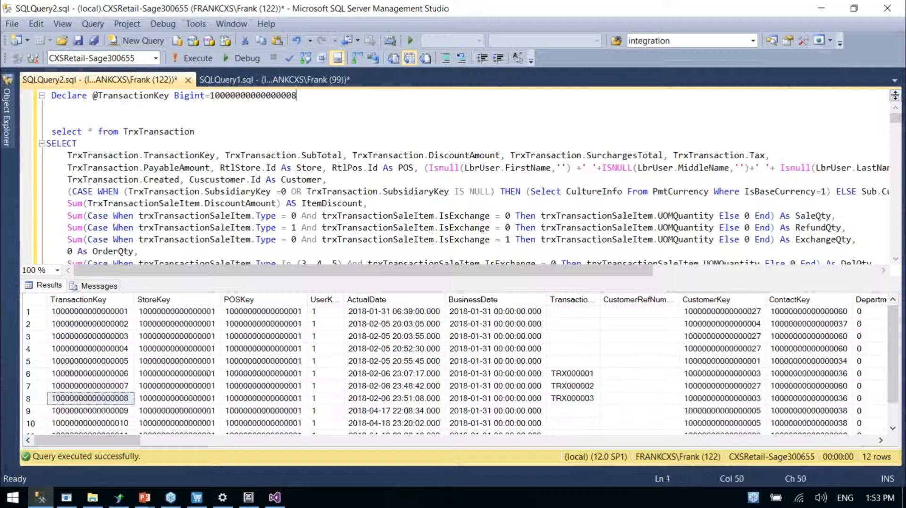
Delete the "select * from TrxTransaction" line, rerun the full query and look across the returned columns
drag(200, 136, 47, 132)
key(BackSpace)
key(BackSpace)
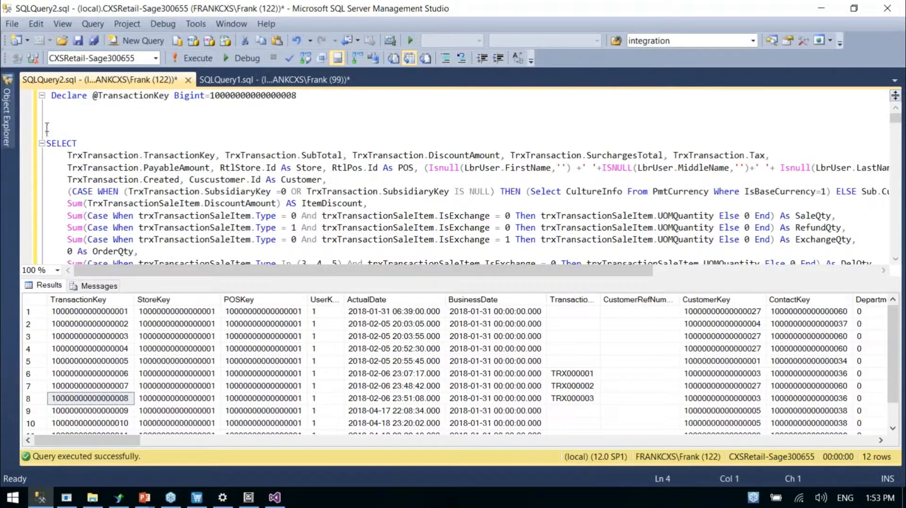
key(F5)
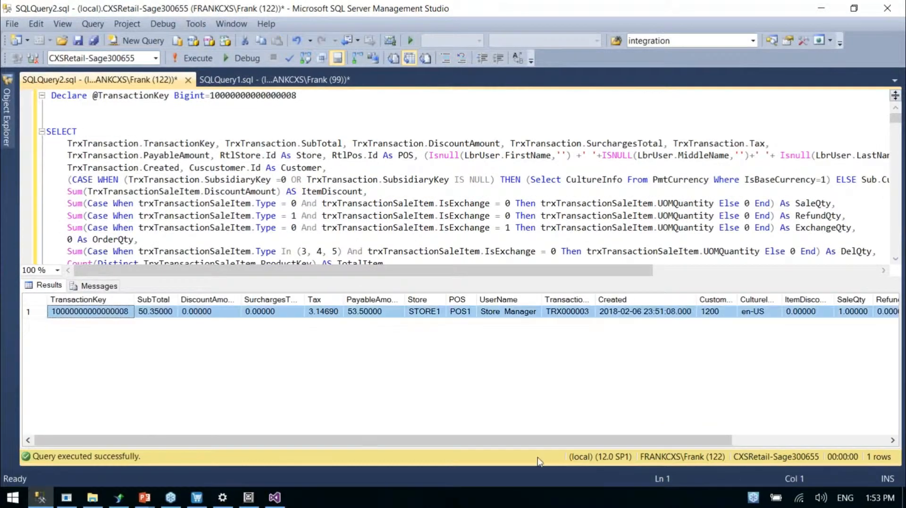
drag(561, 442, 336, 383)
Remove the Declare line, copy the whole query, replace the TransactionsDetail data source's query text with it in Report Designer and save
drag(307, 102, 45, 97)
mouse_move(8, 113)
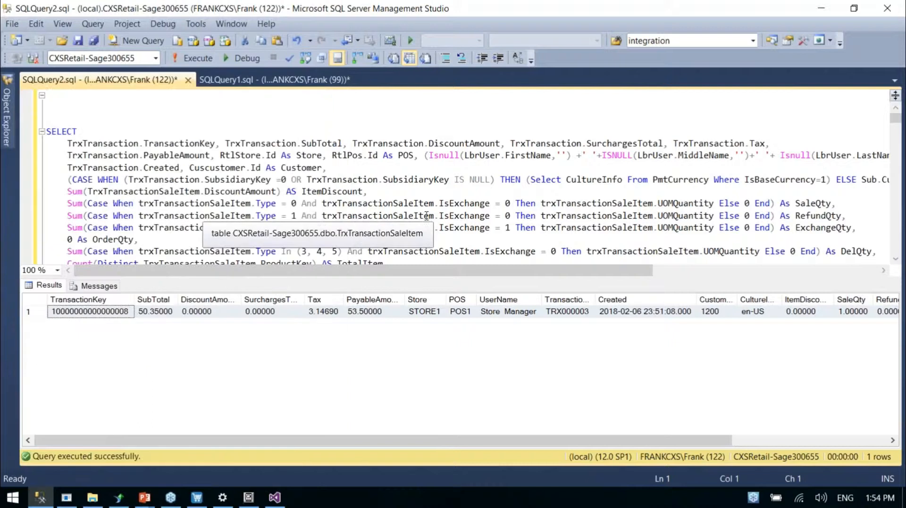
key(ctrl+a)
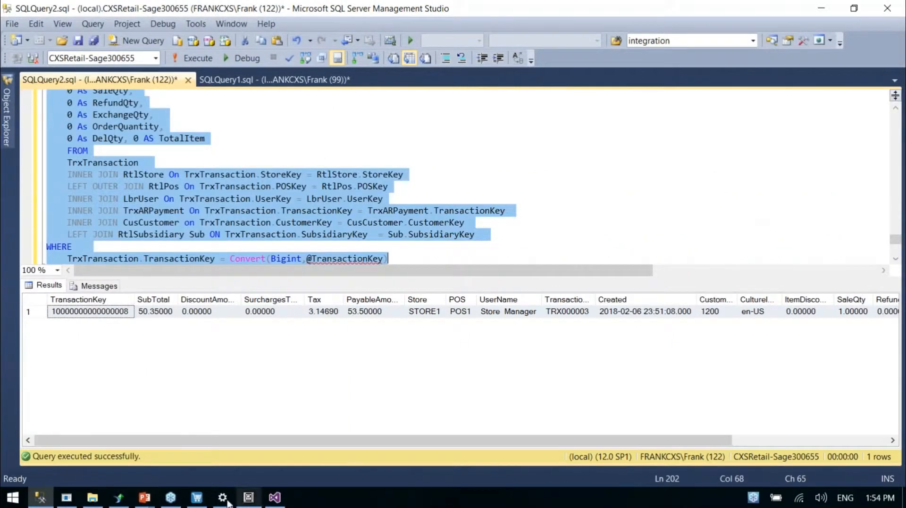
click(67, 498)
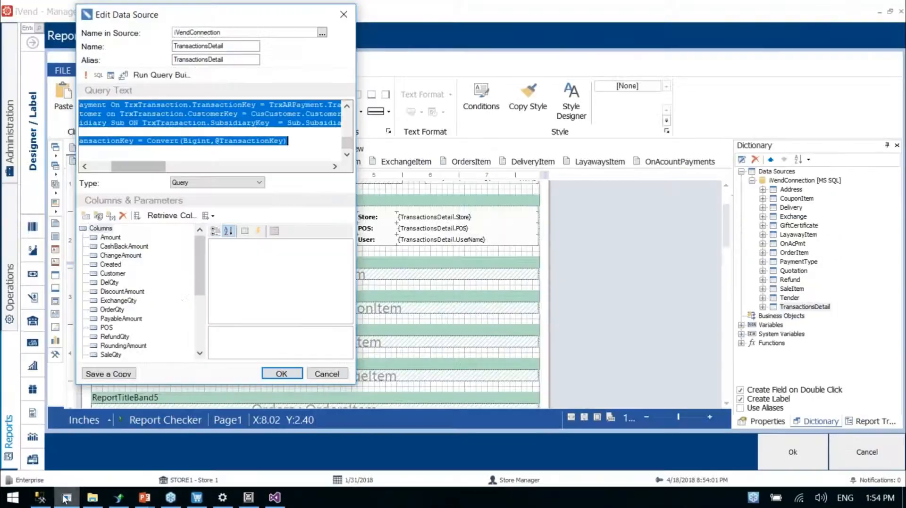
click(223, 133)
key(ctrl+a)
key(ctrl+v)
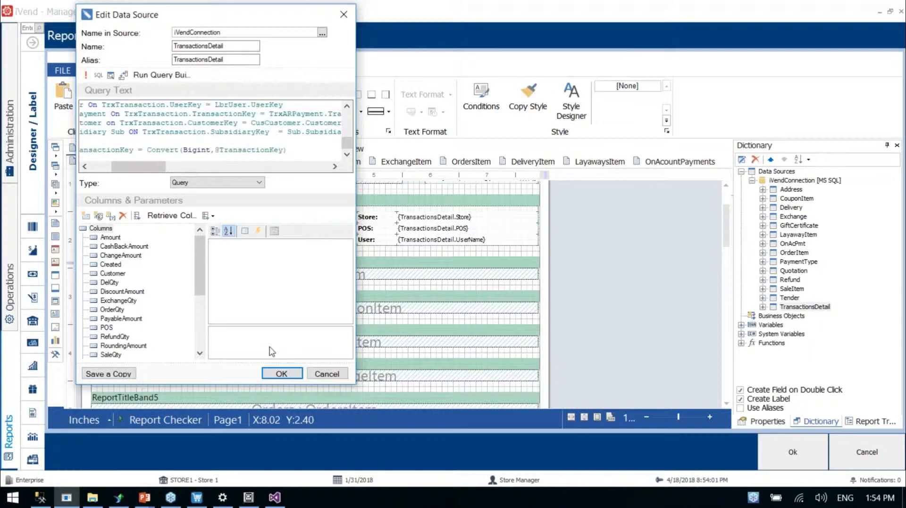
click(282, 374)
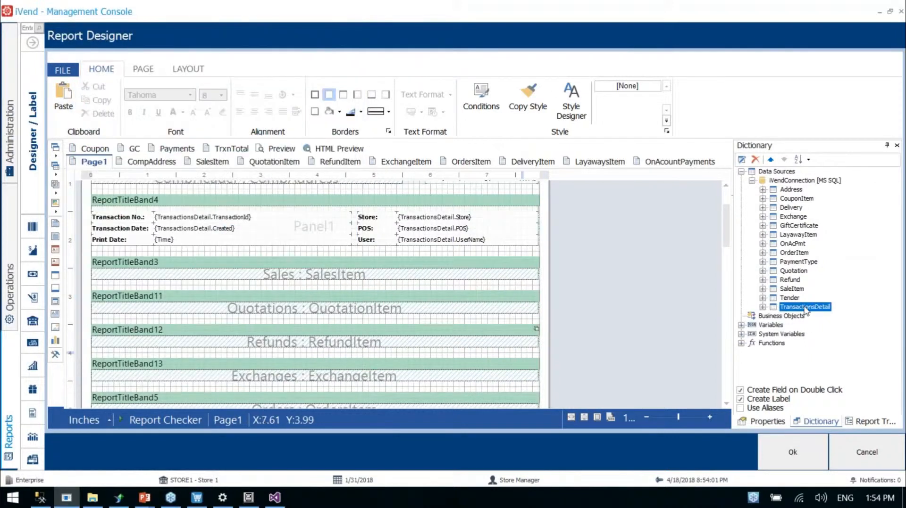
Reopen the TransactionsDetail data source to check its query text and columns, and close it without changes
right_click(805, 312)
click(712, 406)
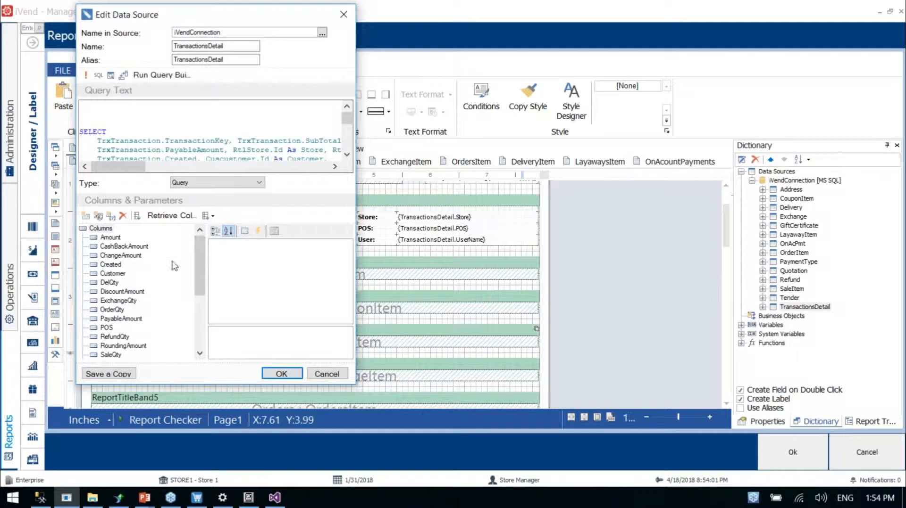
mouse_move(199, 271)
mouse_down()
mouse_move(199, 328)
mouse_move(199, 268)
mouse_up()
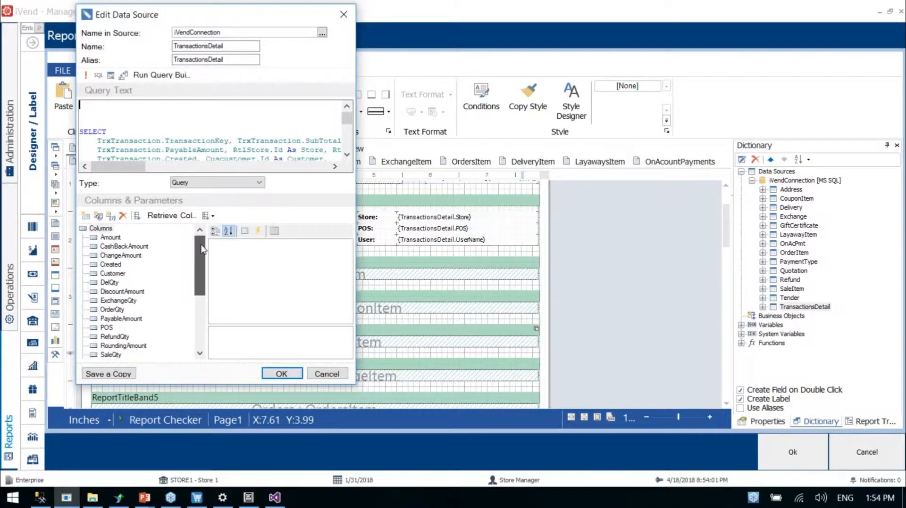
click(329, 376)
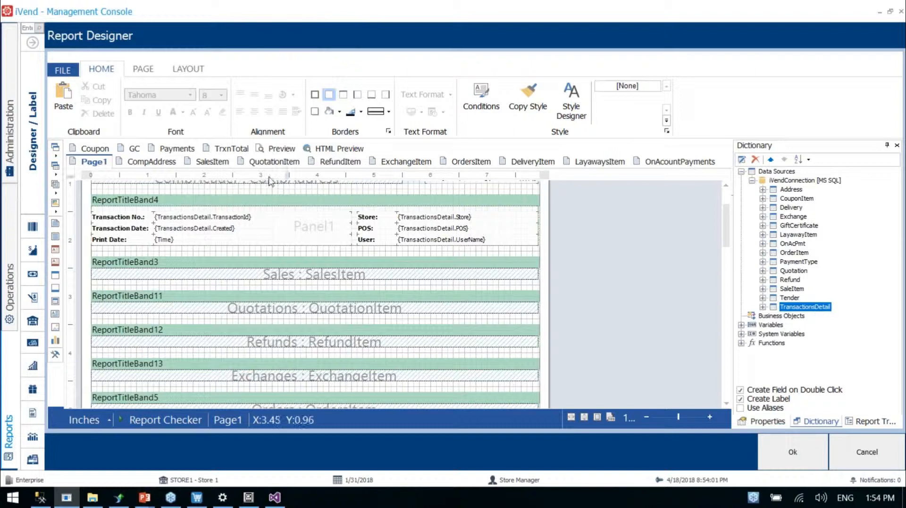
Go to the SalesItem page, open the SaleItem data source for editing and copy its entire query text
click(207, 162)
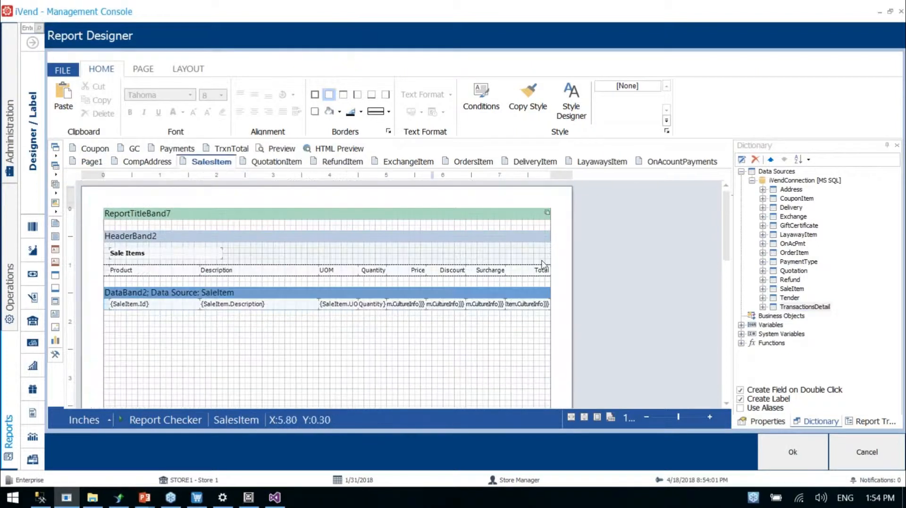
right_click(797, 289)
click(663, 410)
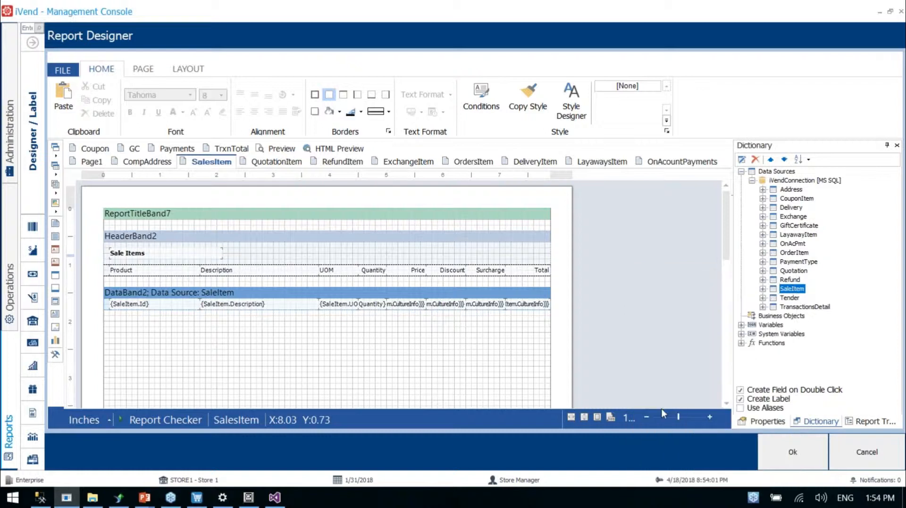
click(226, 138)
key(ctrl+a)
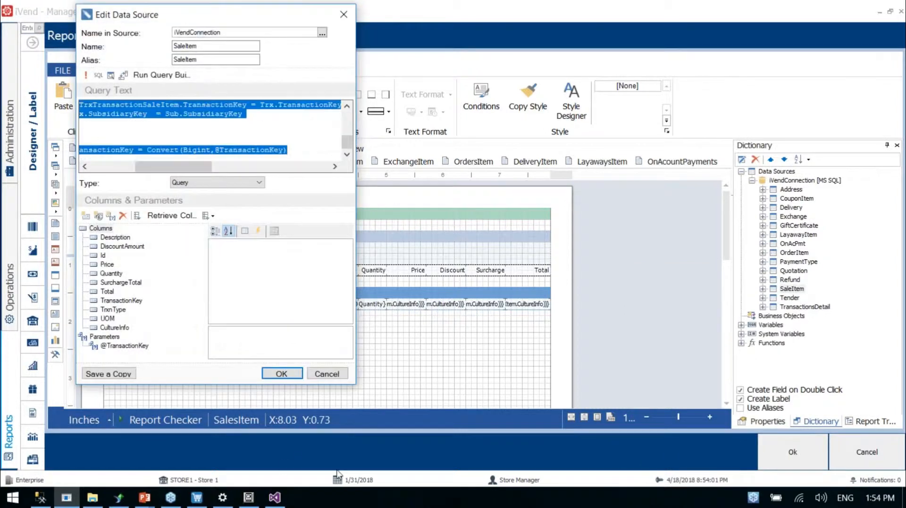
click(50, 501)
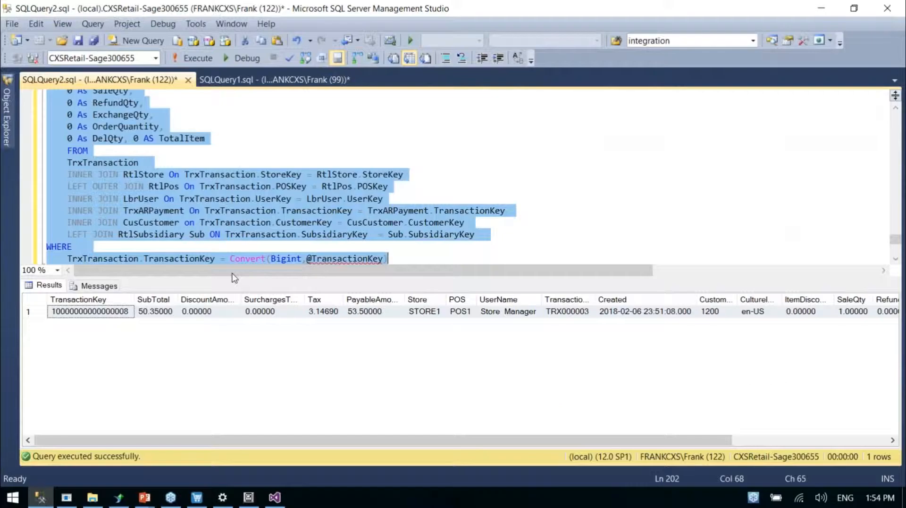
key(ctrl+n)
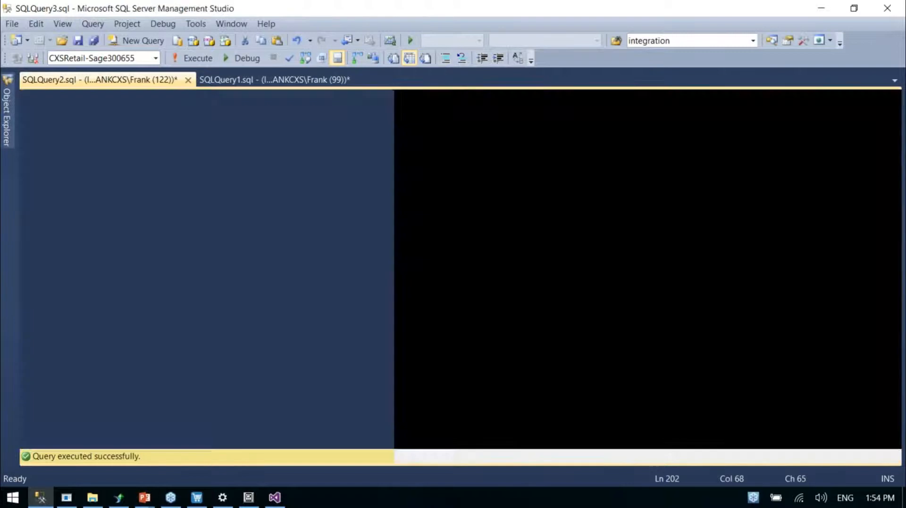
key(ctrl+v)
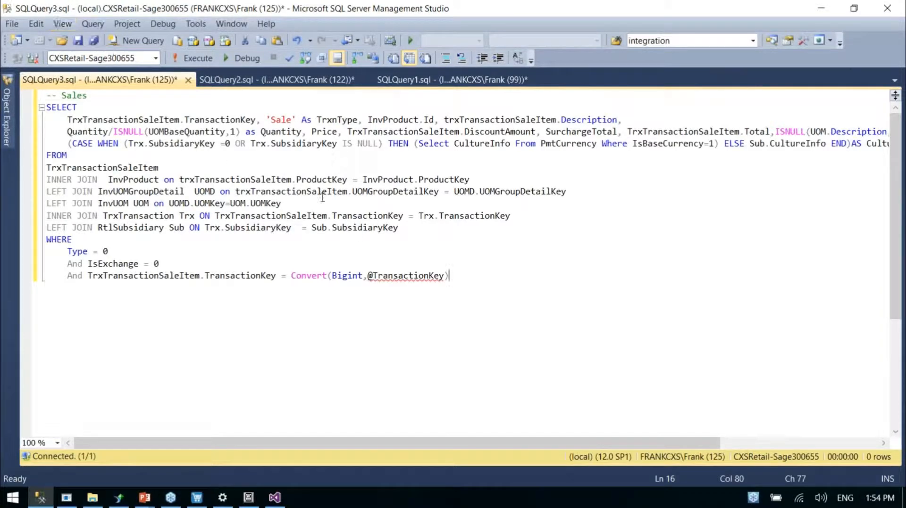
key(F5)
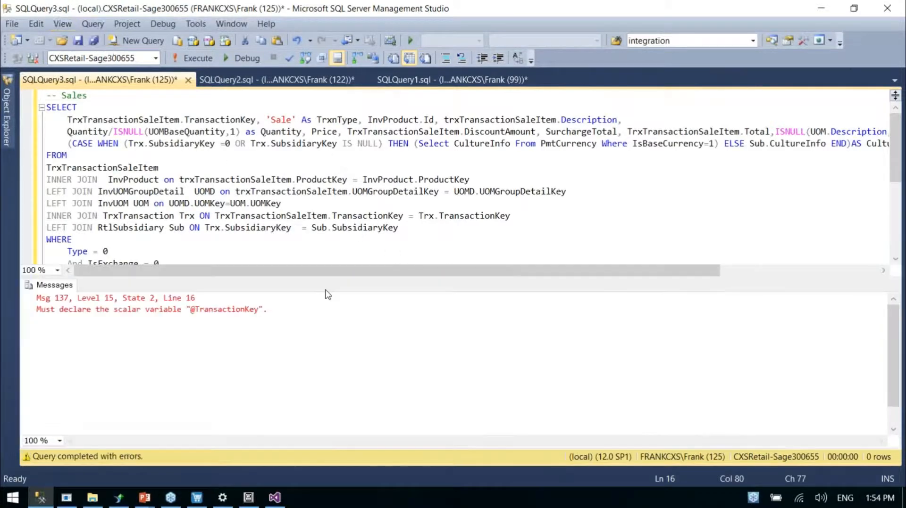
double_click(398, 103)
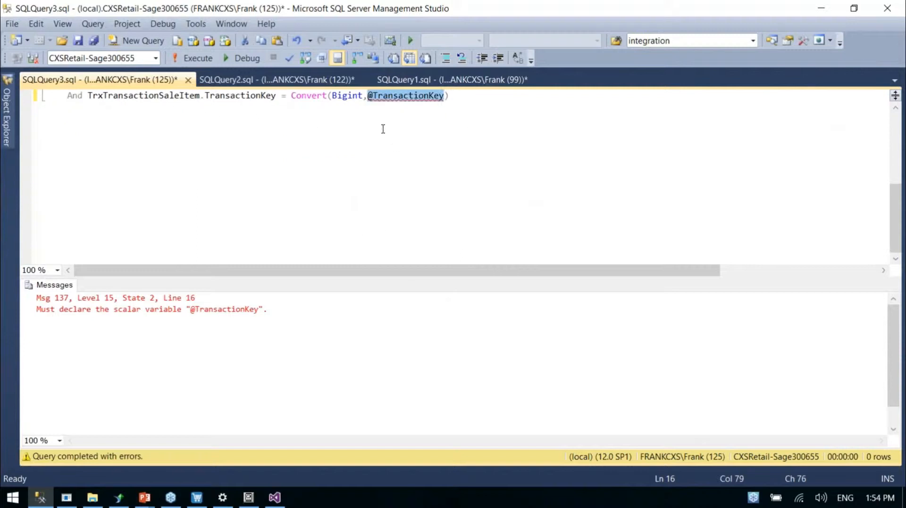
key(ctrl+Tab)
scroll(283, 142, up, 10)
key(ctrl+Home)
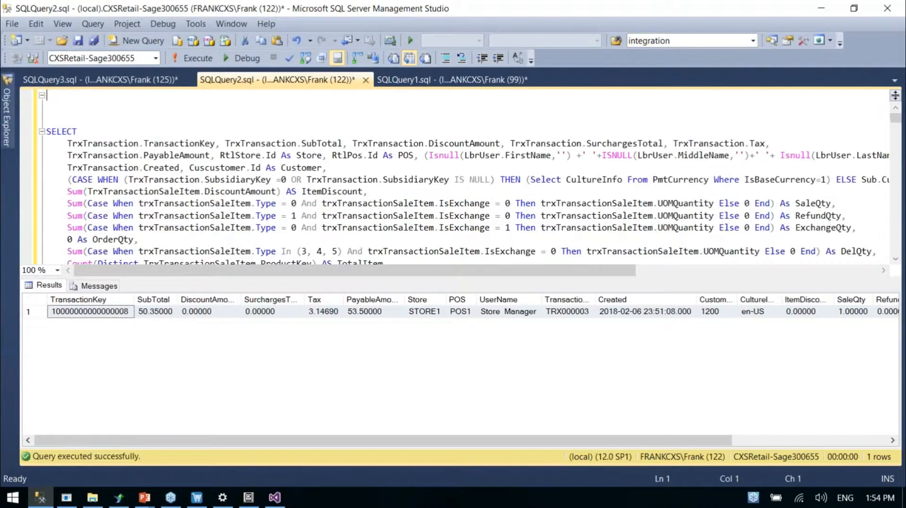
key(ctrl+z)
drag(318, 108, 42, 96)
key(ctrl+c)
click(148, 80)
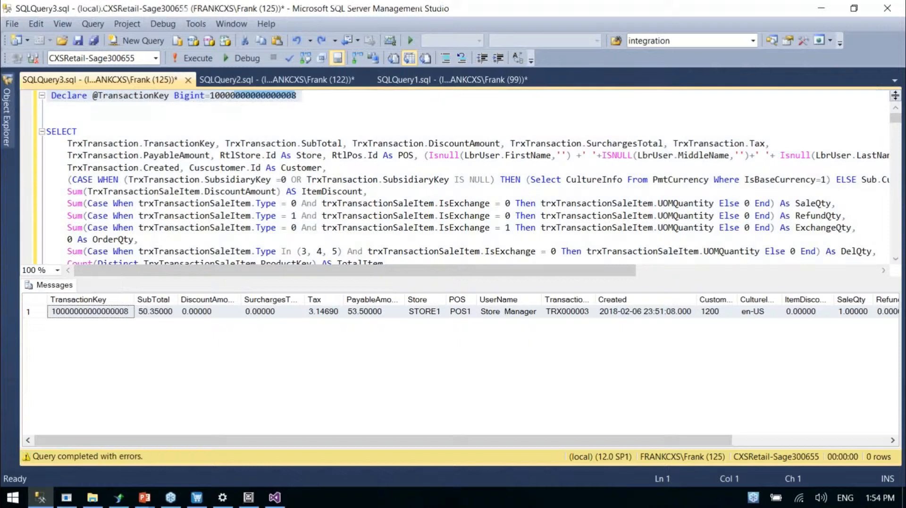
key(ctrl+Home)
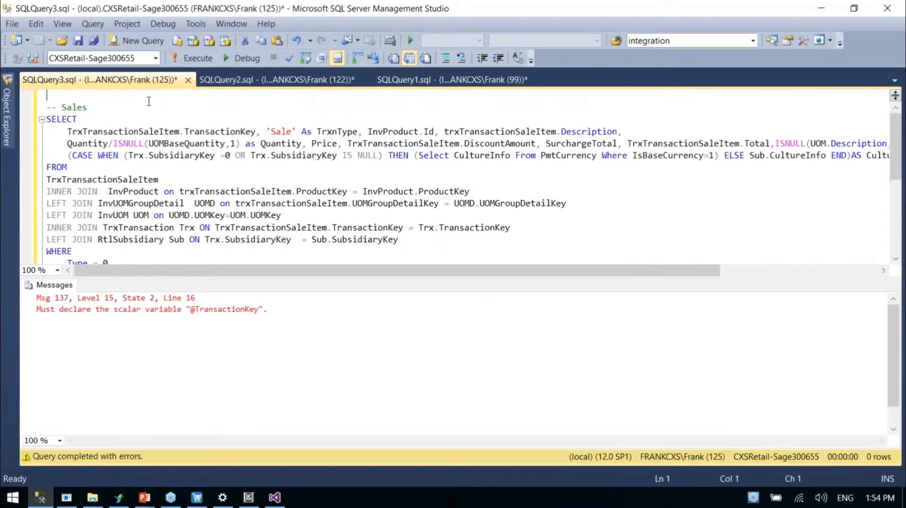
key(ctrl+v)
key(F5)
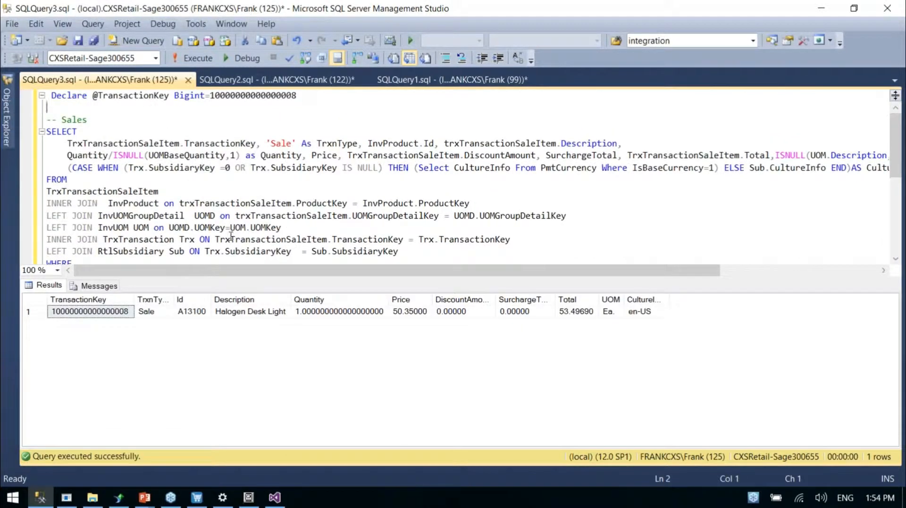
Check the declared key and the TrxnType, Id and Description values of the returned sale row
double_click(251, 97)
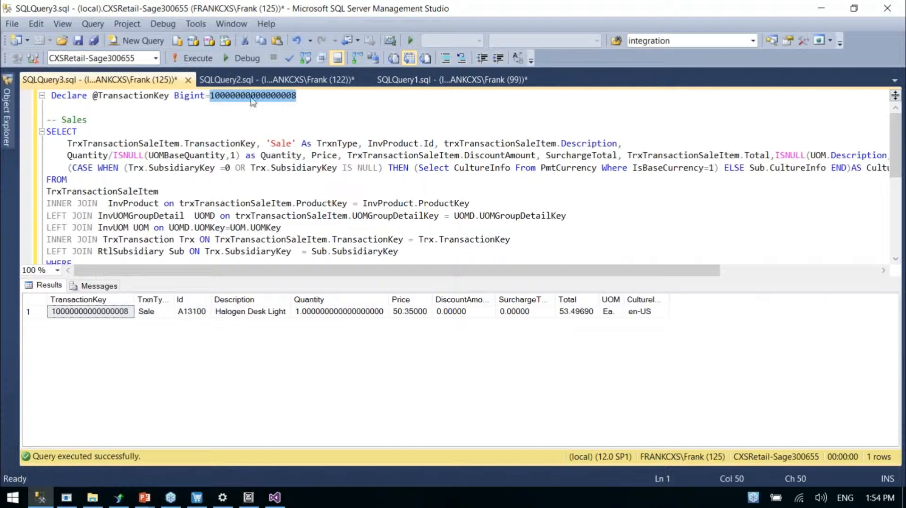
click(297, 96)
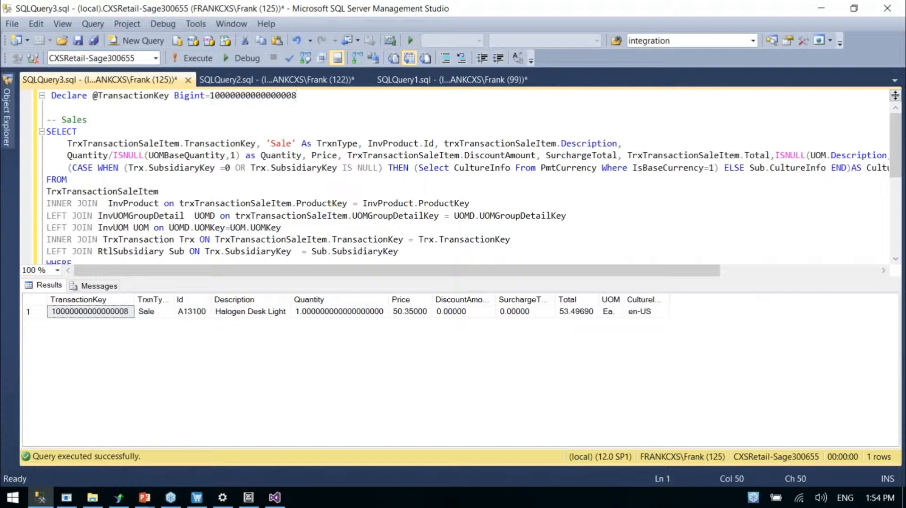
click(158, 312)
click(191, 313)
click(237, 313)
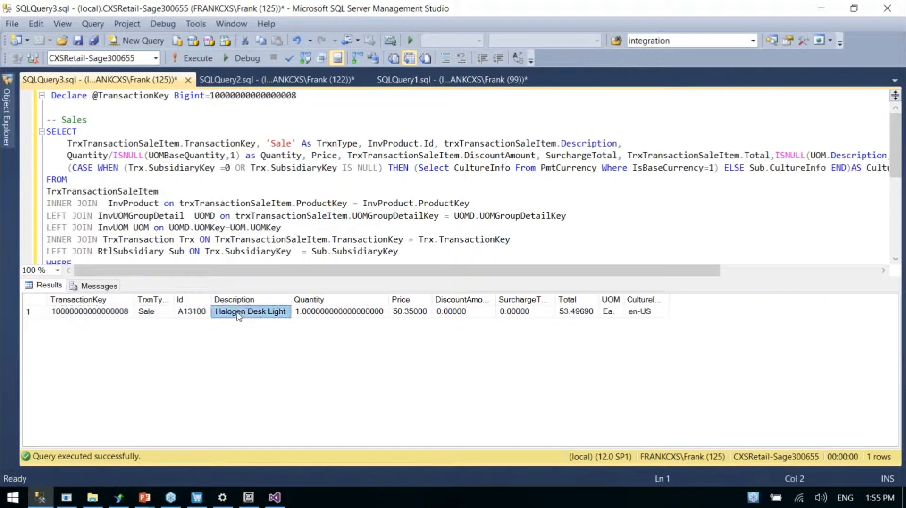
Check the returned row's Quantity value against the SaleItem query text and run the query again
click(354, 313)
drag(179, 140, 404, 239)
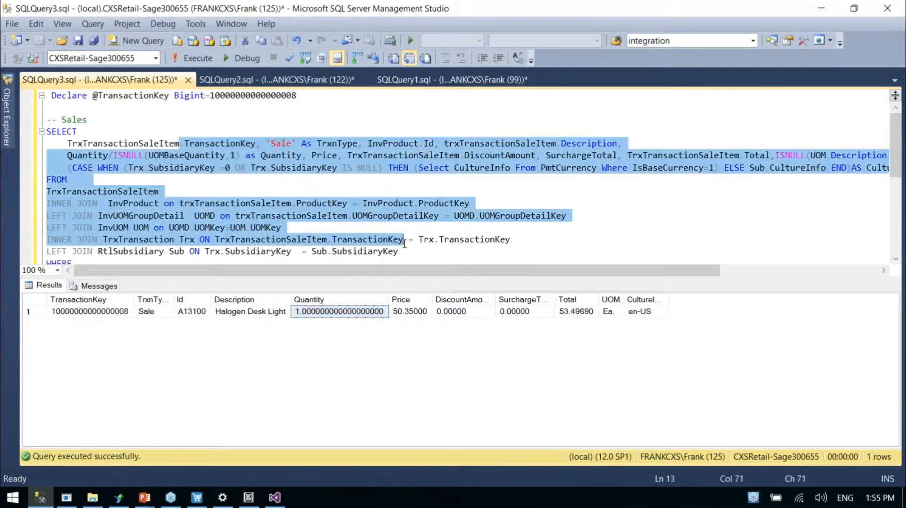
click(331, 129)
key(F5)
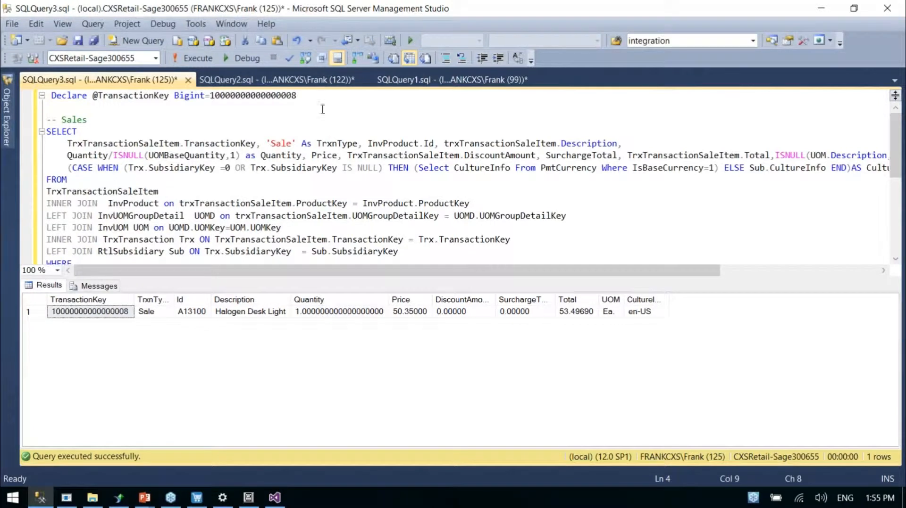
drag(315, 95, 48, 96)
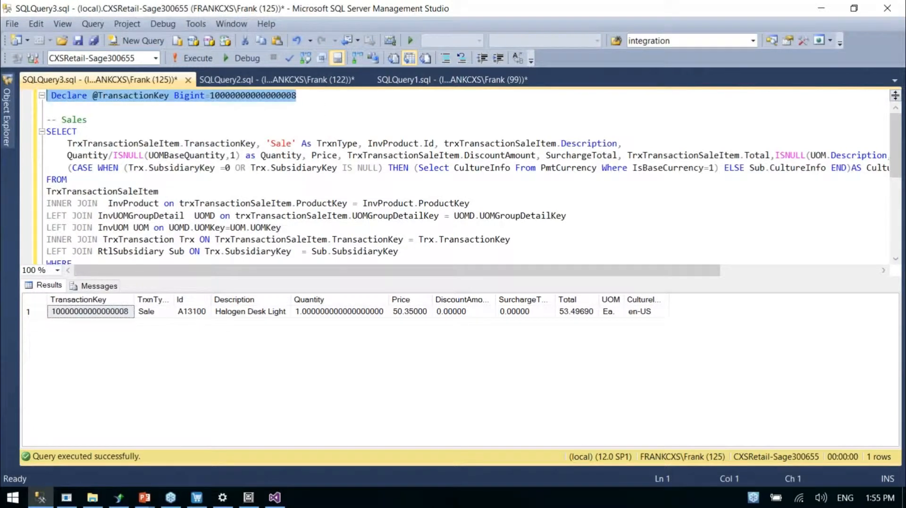
key(Delete)
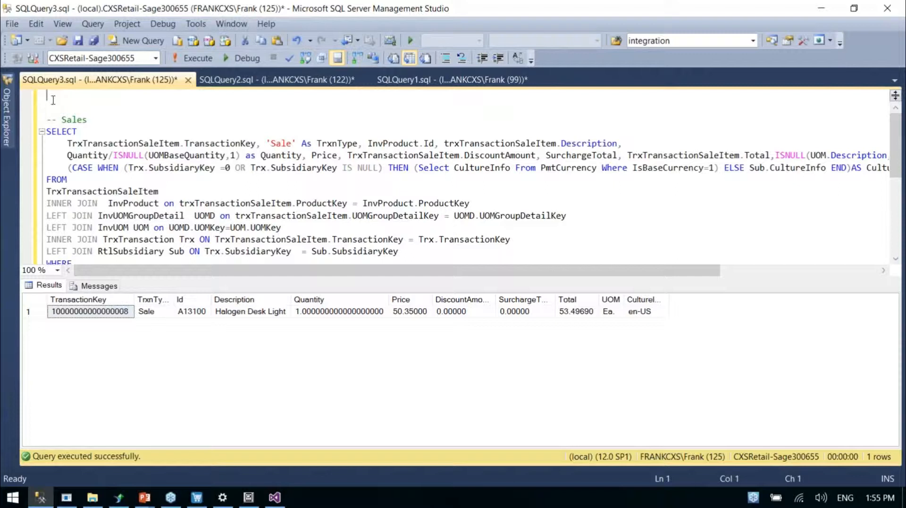
key(ctrl+a)
key(ctrl+c)
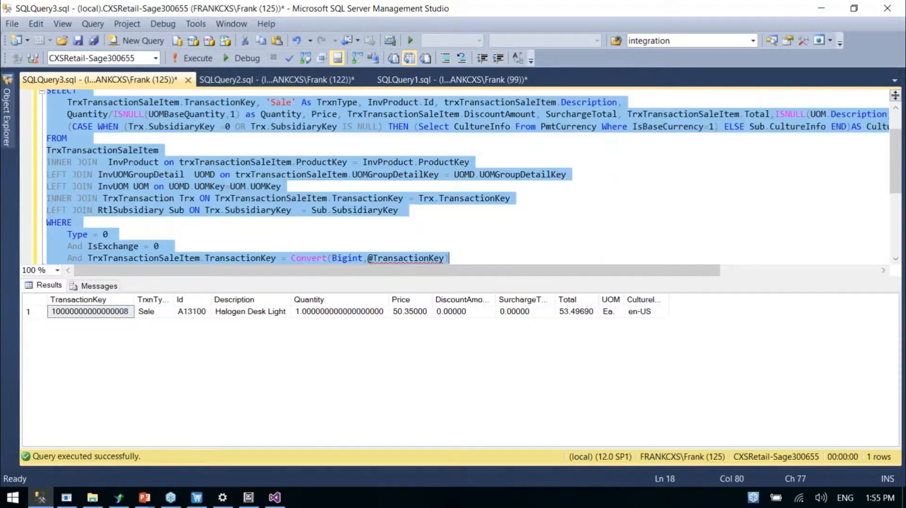
key(alt+Tab)
key(ctrl+v)
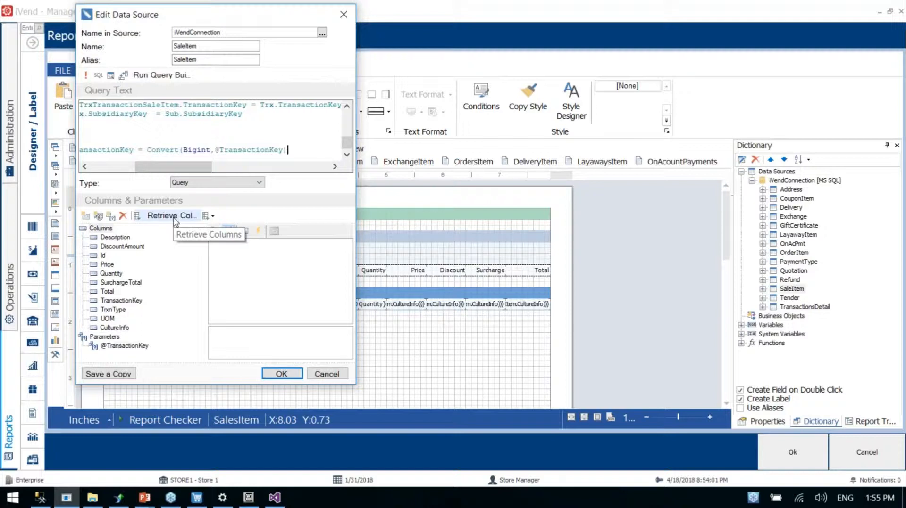
click(281, 374)
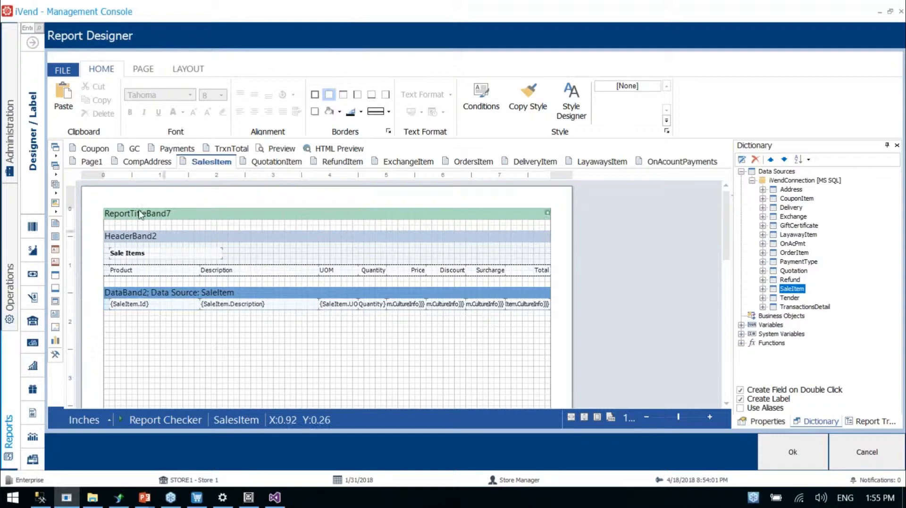
On Page1, move the date text from beside the CompHeader sub-report to just beneath it, at about X 0.90, Y 0.20 inches
click(91, 162)
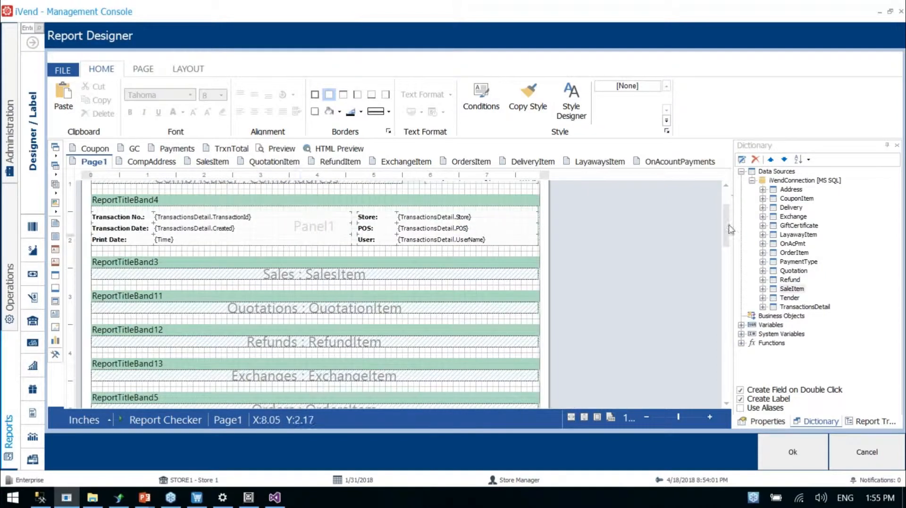
scroll(728, 228, up, 3)
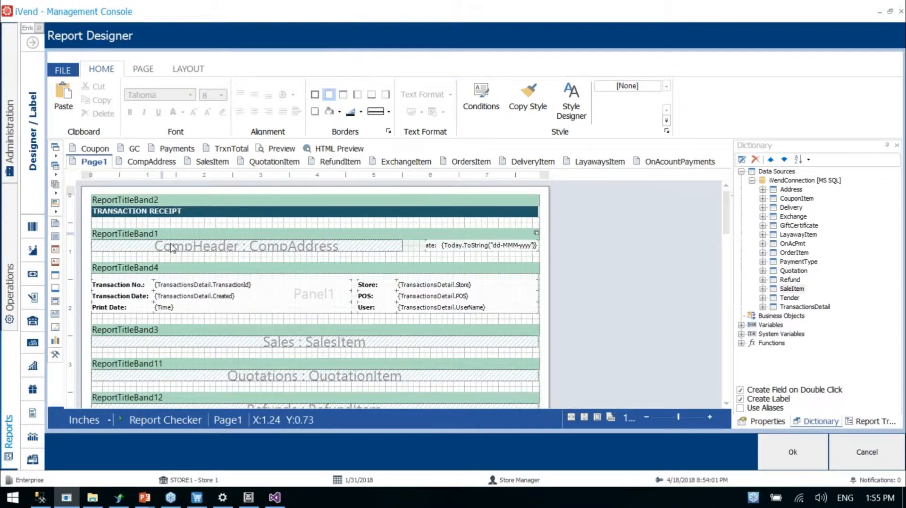
click(194, 249)
click(446, 255)
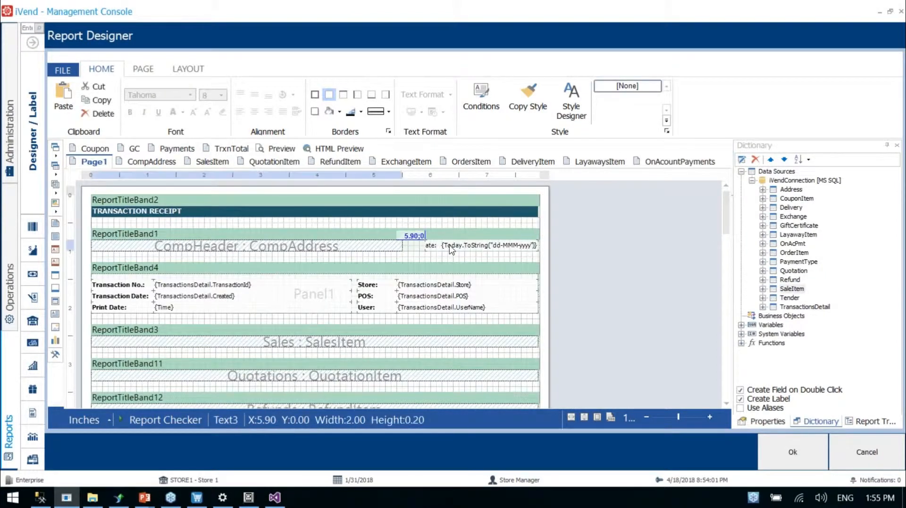
drag(446, 255, 178, 265)
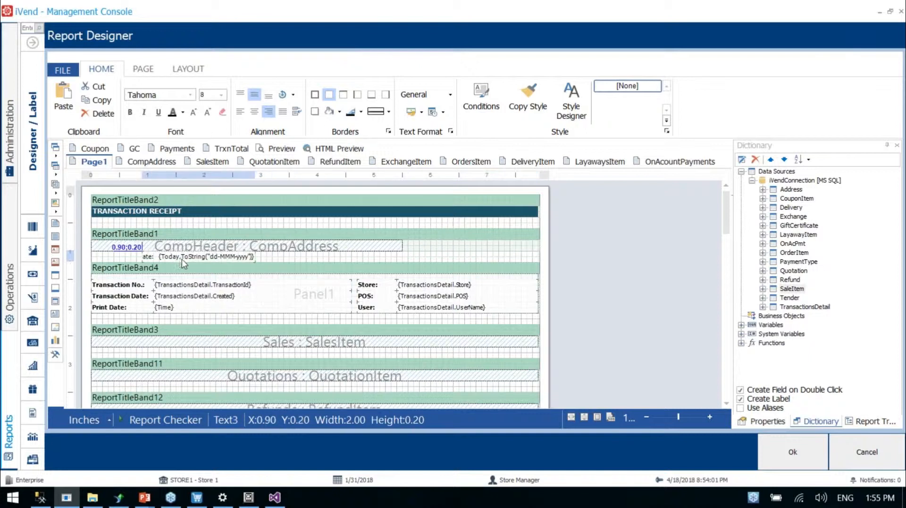
click(452, 250)
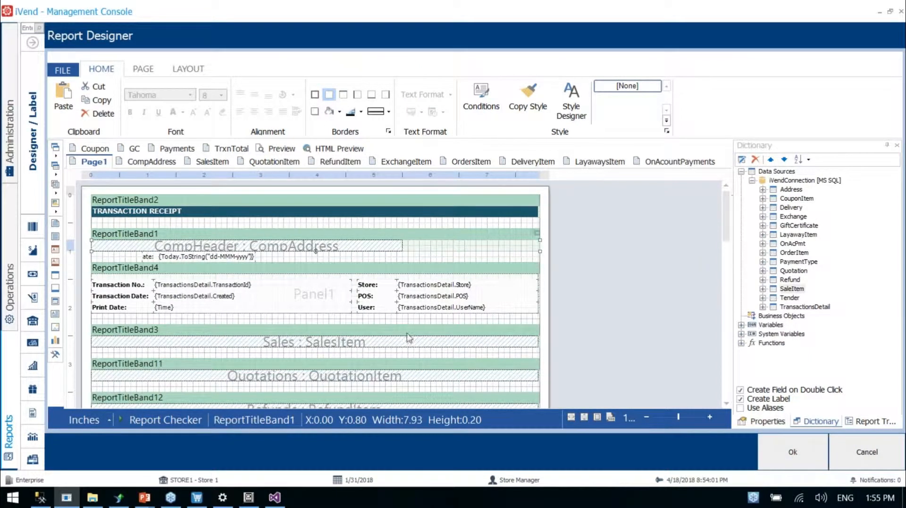
Close the report design and save it to the Desktop as "TransactionReceipt Version 2.irt"
click(786, 455)
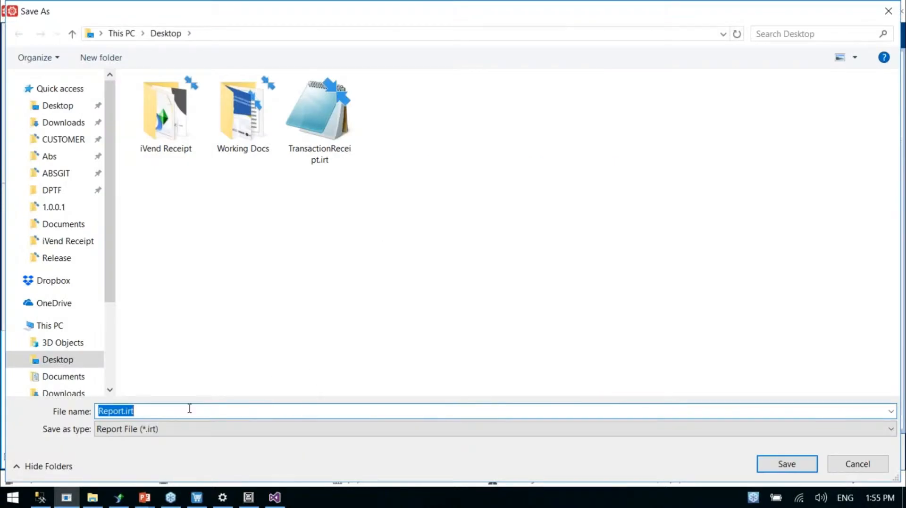
click(319, 117)
double_click(169, 412)
click(170, 412)
text(Version 2)
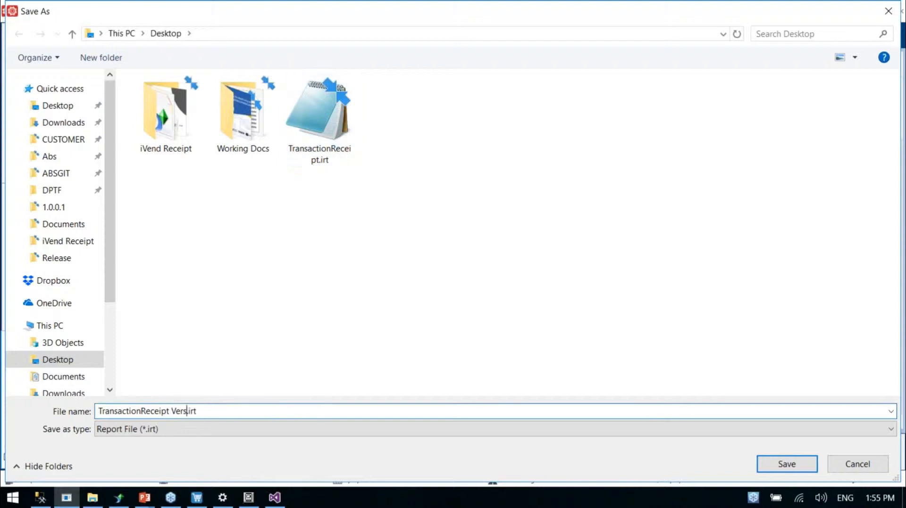
key(Return)
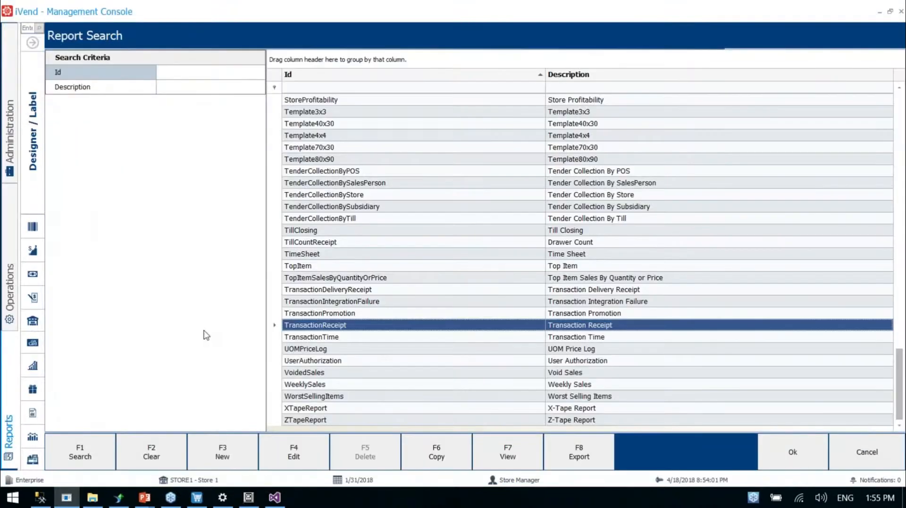
Go to Report Manager in the Application Setup administration area and open the TransactionReceipt report record for editing
click(32, 43)
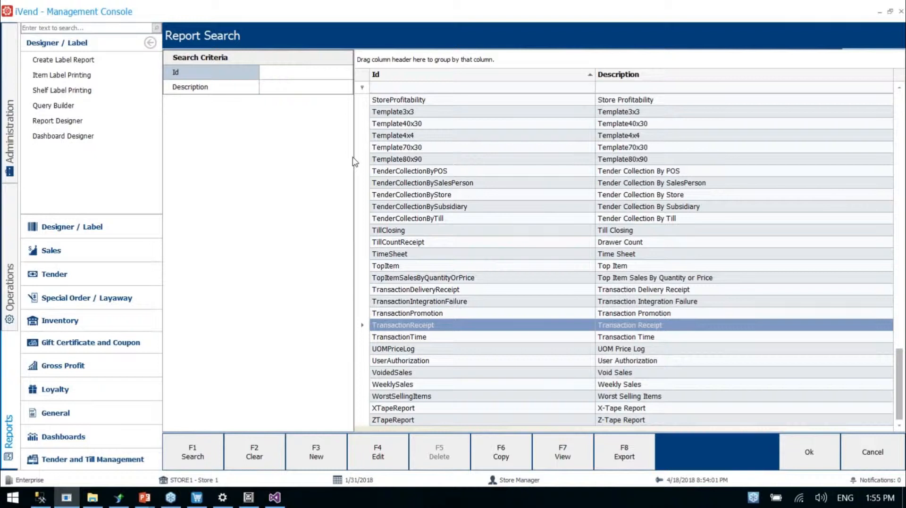
click(427, 337)
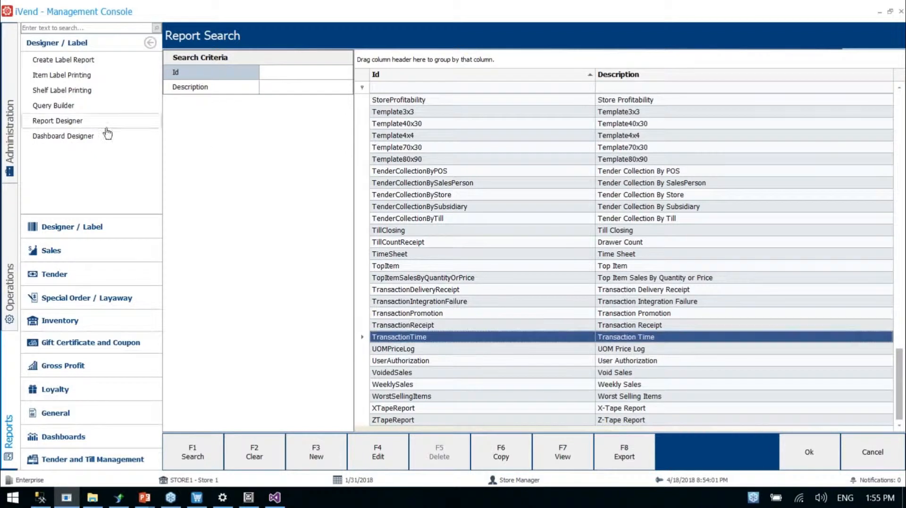
click(10, 137)
click(65, 296)
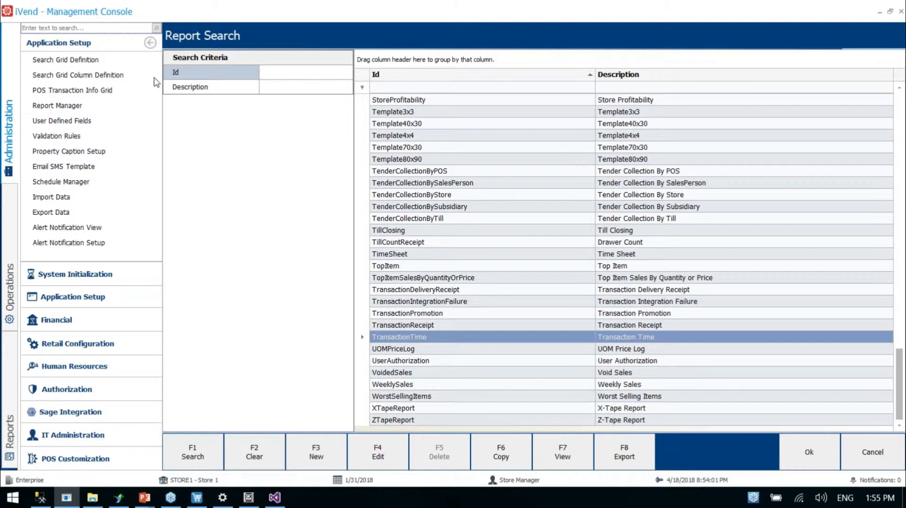
scroll(441, 357, down, 7)
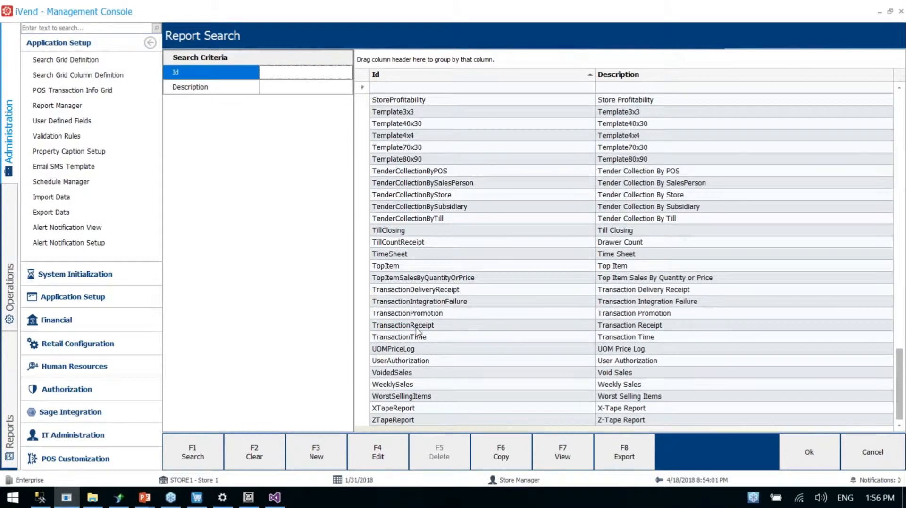
click(416, 327)
click(386, 462)
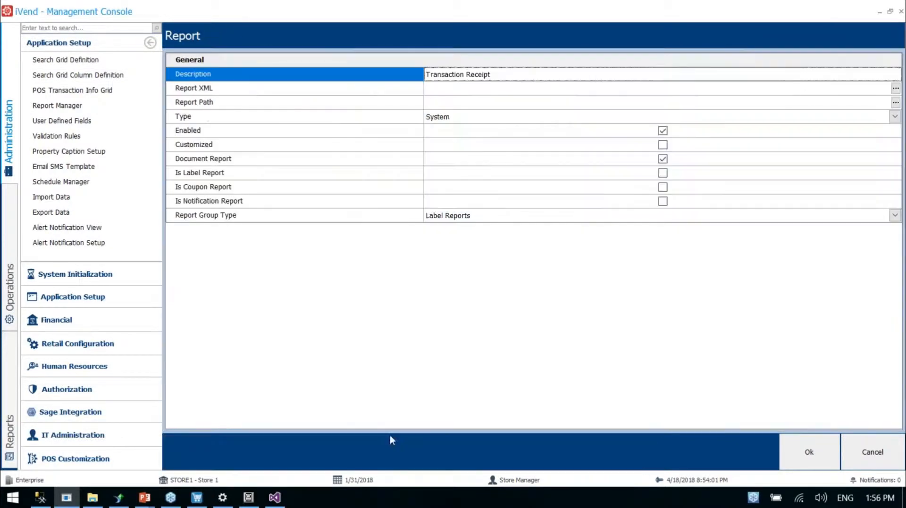
Set the record's Report Path to the "TransactionReceipt Version 2.irt" file on the Desktop
click(199, 106)
click(895, 102)
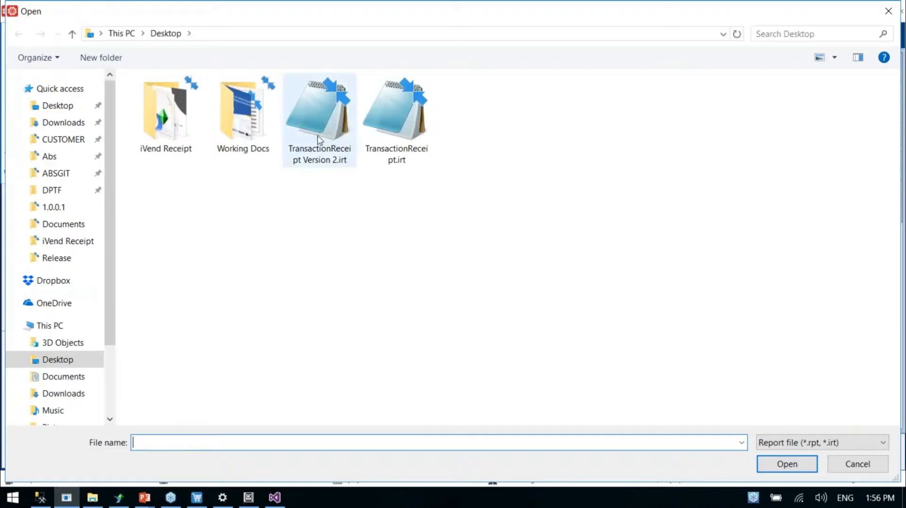
double_click(315, 151)
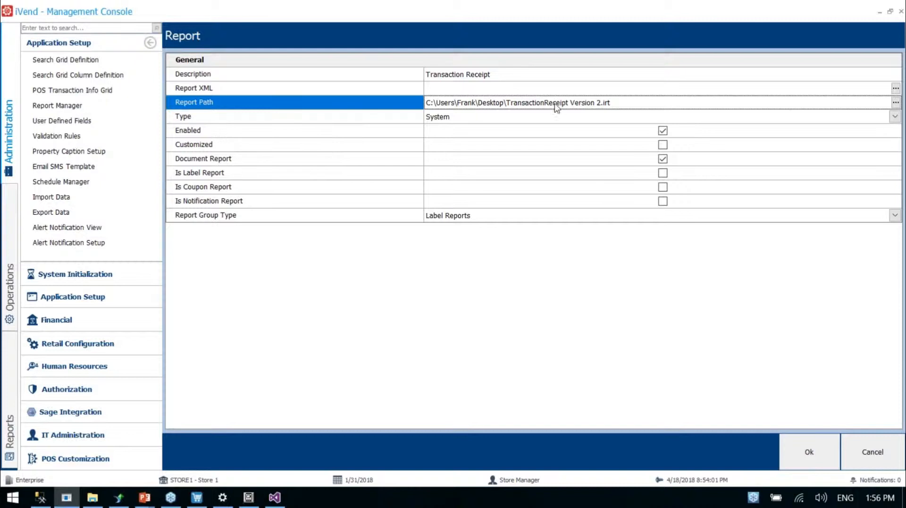
Compare the Report XML and Report Path fields of the Transaction Receipt record
click(308, 92)
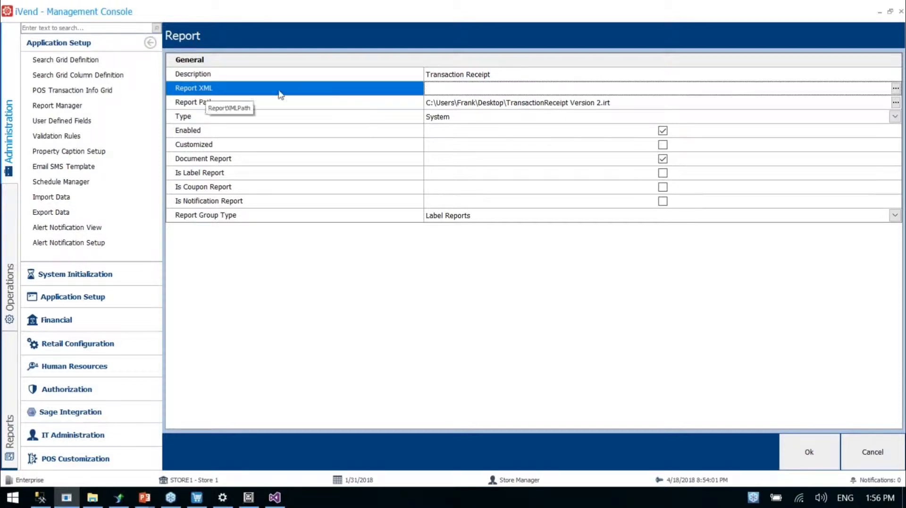
click(439, 90)
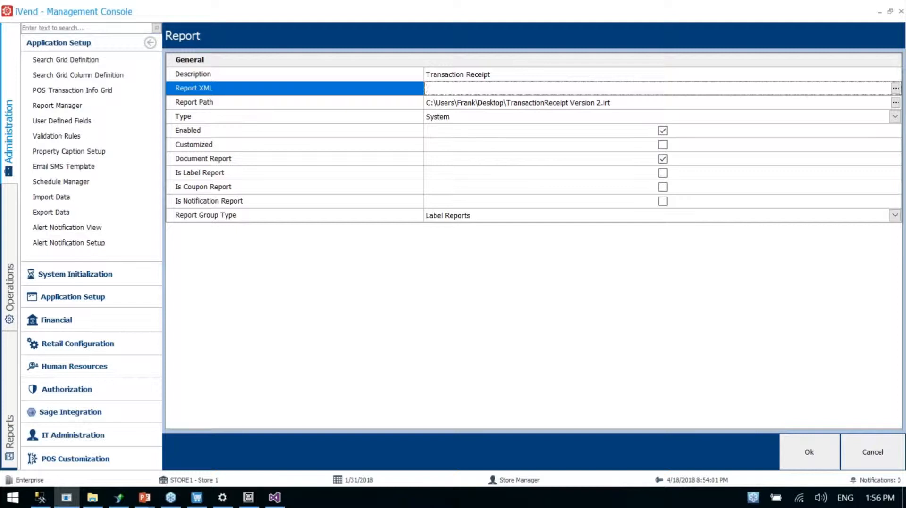
click(463, 102)
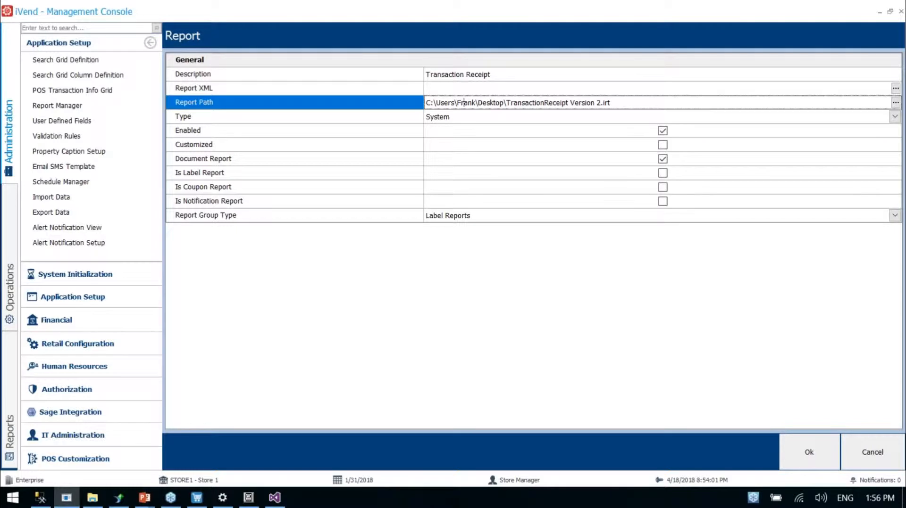
key(Up)
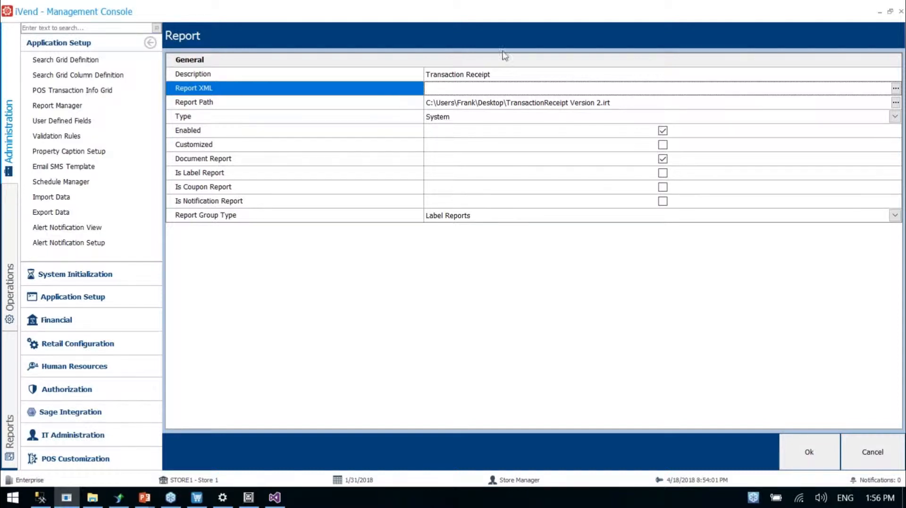
Review the receipt rows of XMLFile1.xml in Visual Studio, return to iVend and save the Transaction Receipt record
click(274, 498)
click(337, 189)
scroll(376, 149, down, 15)
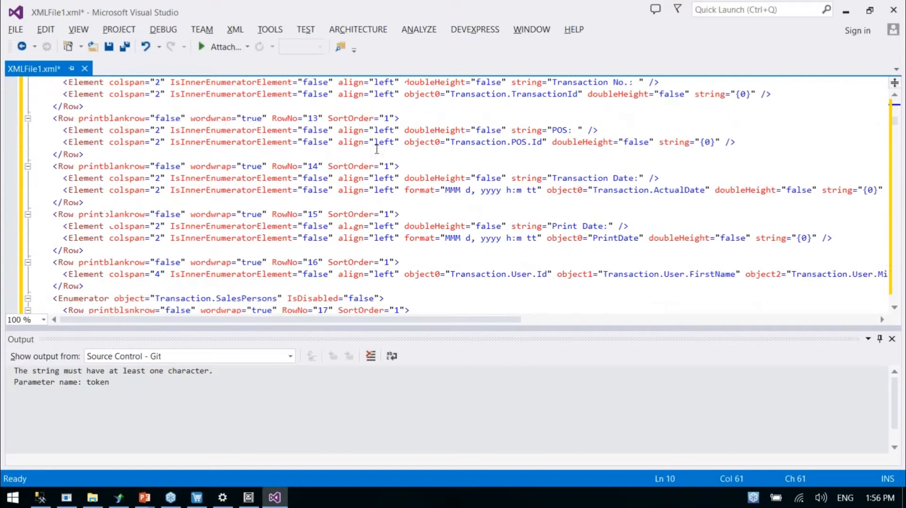
click(845, 10)
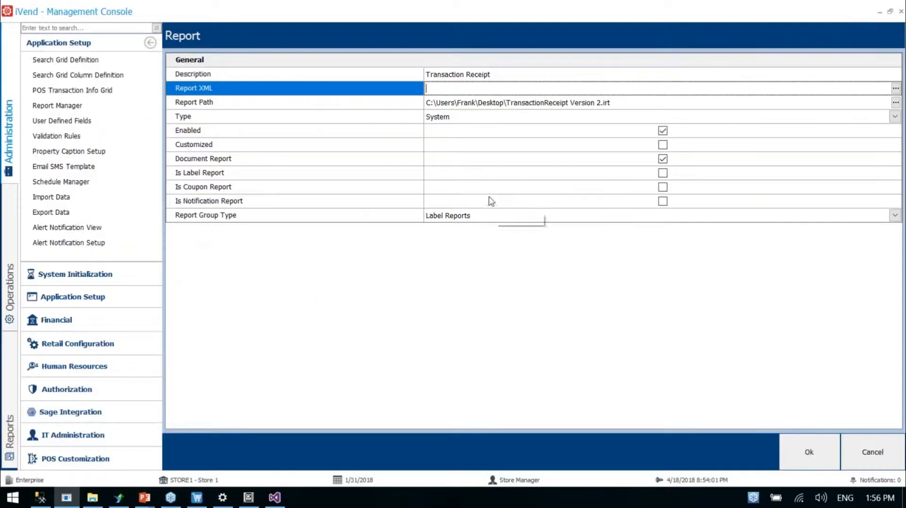
click(810, 451)
click(810, 452)
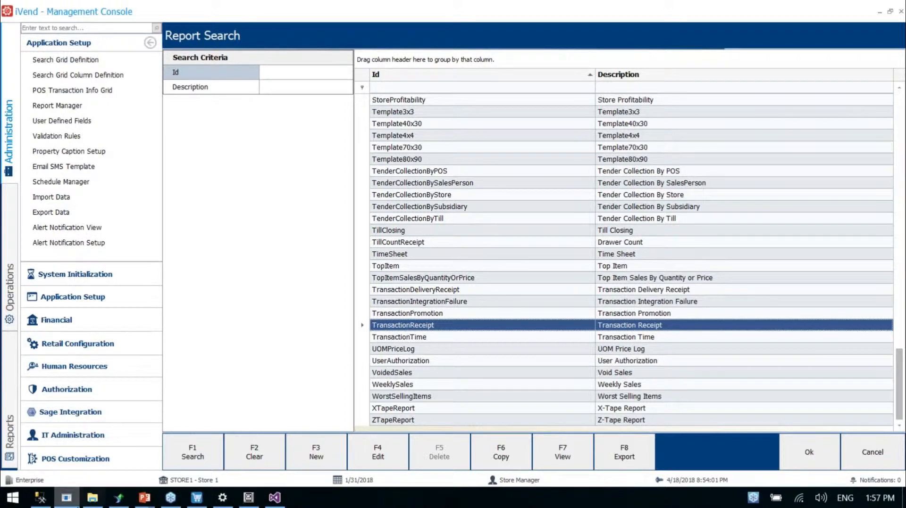
In File Explorer, open the Crystal Reports folder under C:\Program Files (x86)\CitiXsys\iVendDemoStack\ManagementConsole
click(92, 498)
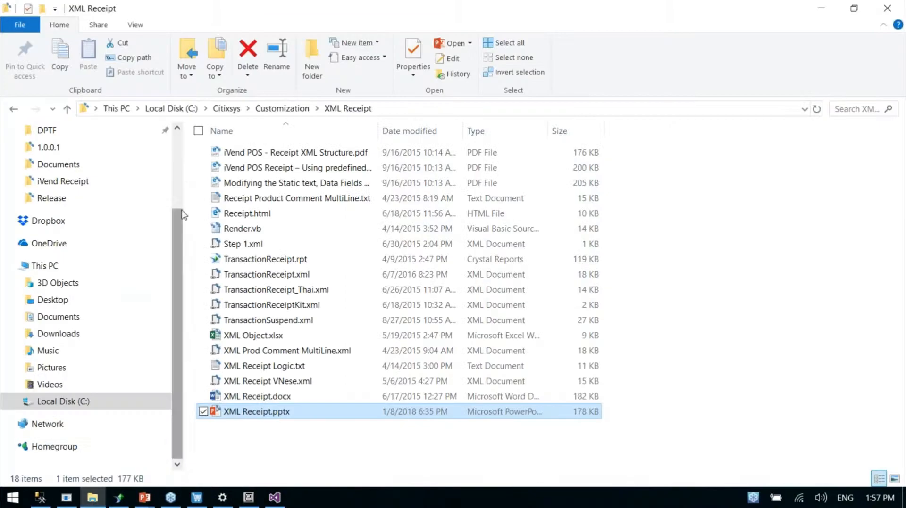
click(178, 109)
click(246, 213)
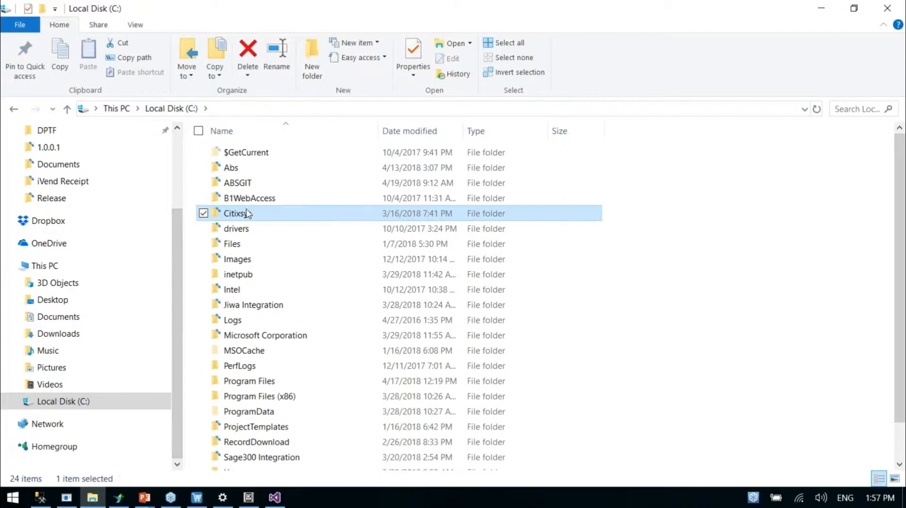
double_click(282, 397)
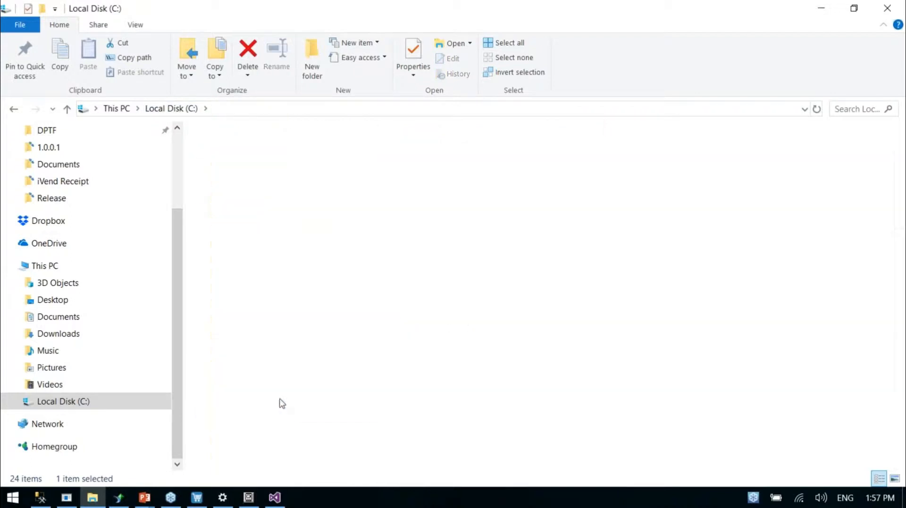
double_click(266, 230)
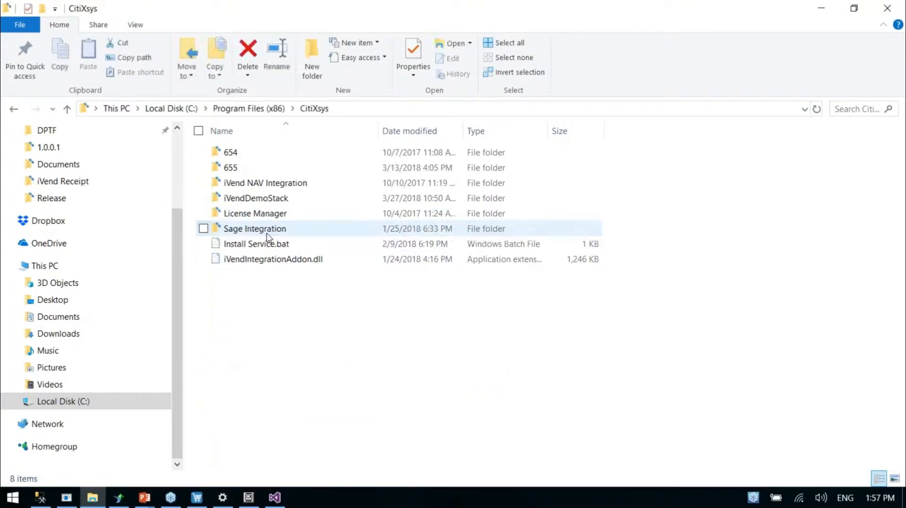
double_click(234, 198)
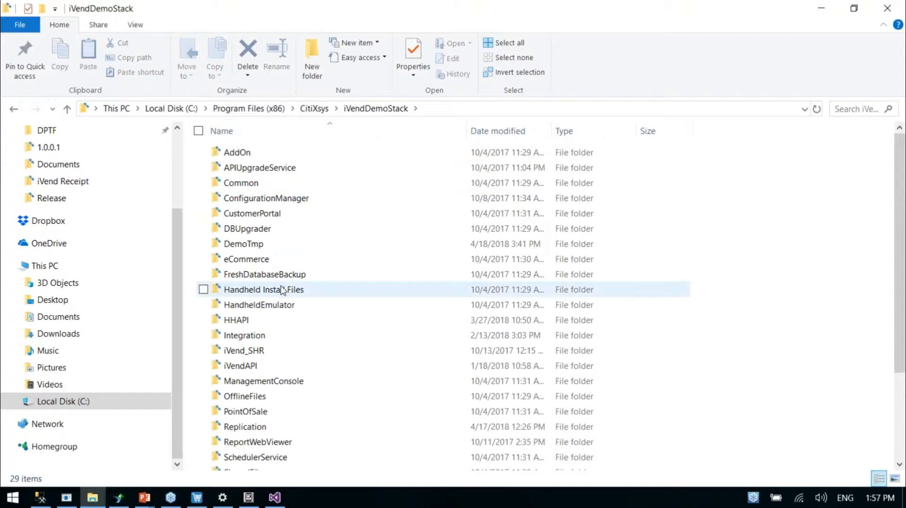
double_click(284, 383)
double_click(251, 199)
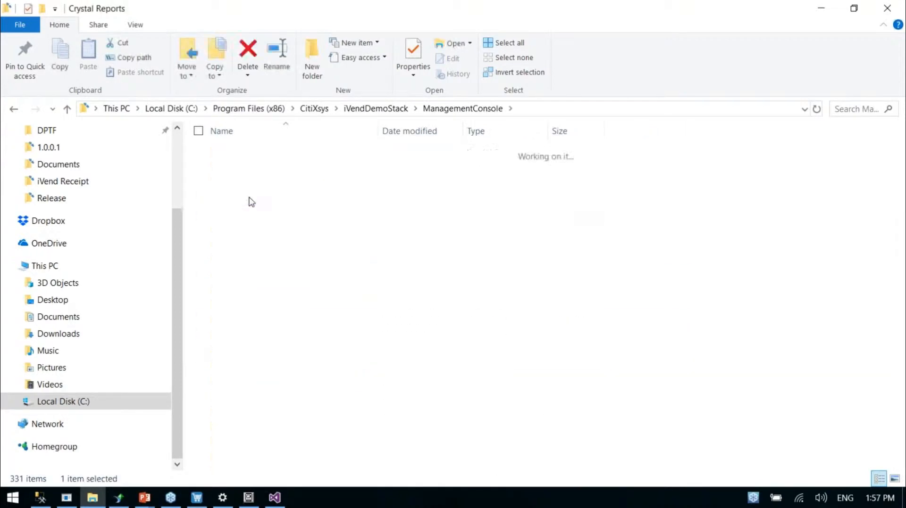
Browse the installed reports in the Crystal Reports folder and select TransactionReceipt.rpt
scroll(289, 196, down, 2)
scroll(289, 196, down, 5)
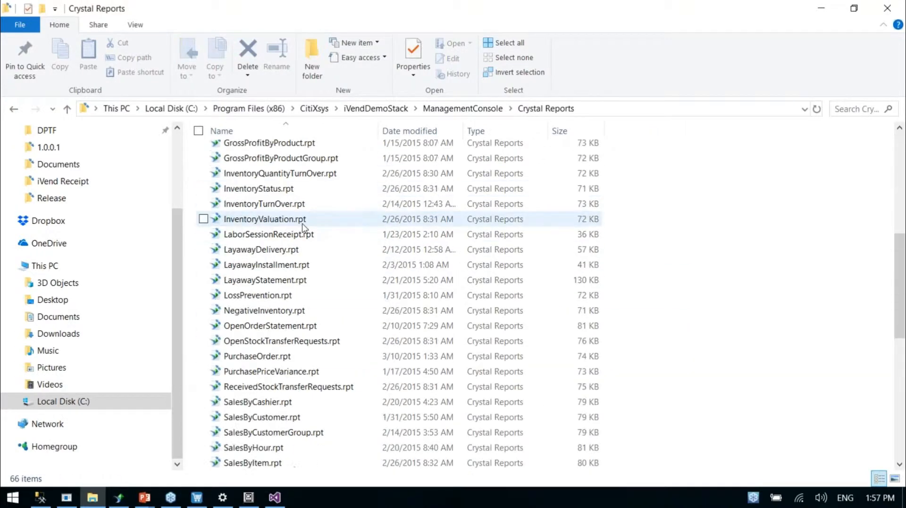
scroll(308, 236, down, 8)
scroll(311, 241, up, 7)
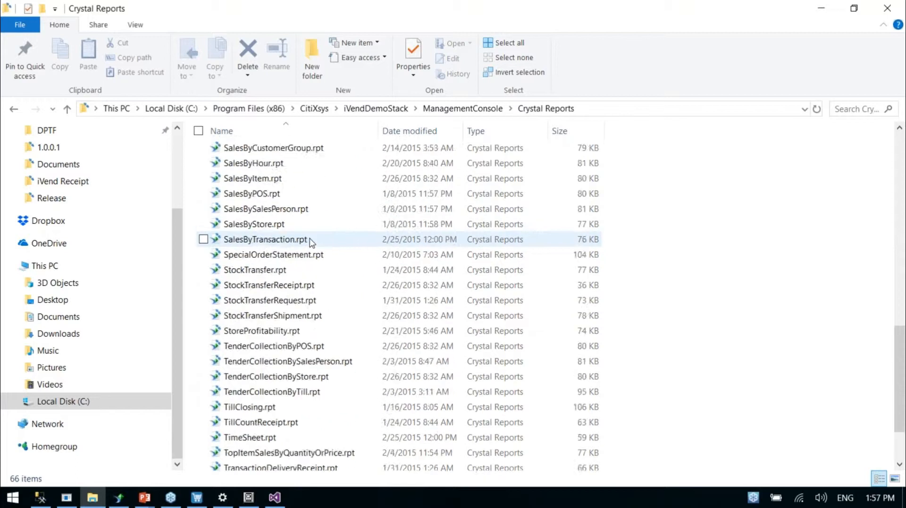
scroll(311, 242, up, 8)
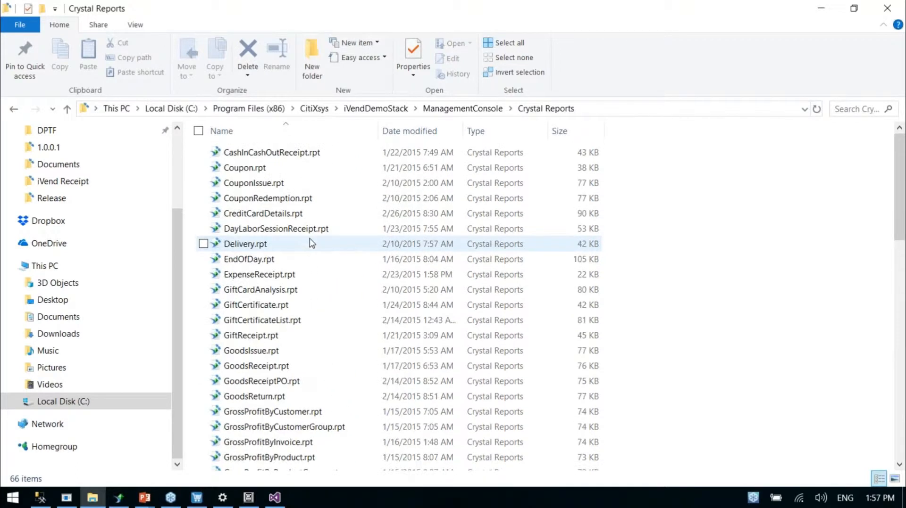
scroll(311, 254, down, 15)
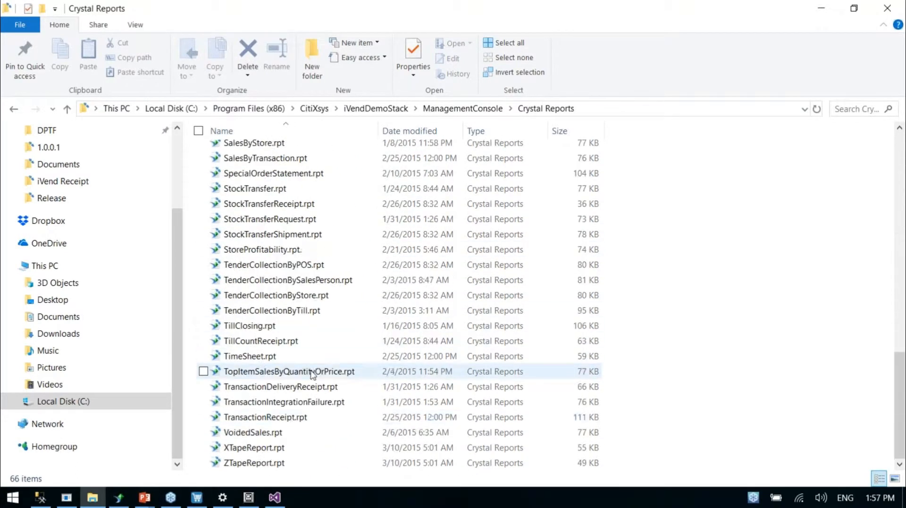
click(291, 420)
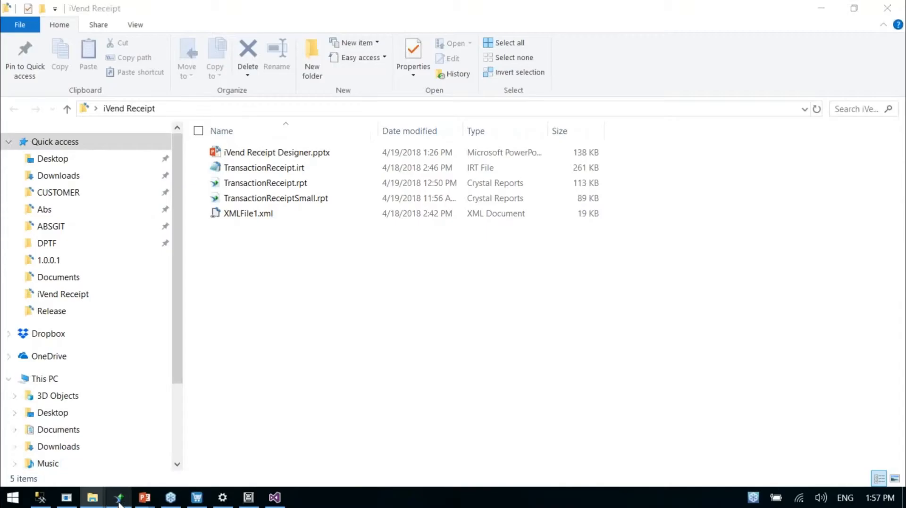
Switch to Crystal Reports, move the Field Explorer closer to the report and open the SQL query of TransactionReceipt.rpt's main command for modification
click(118, 502)
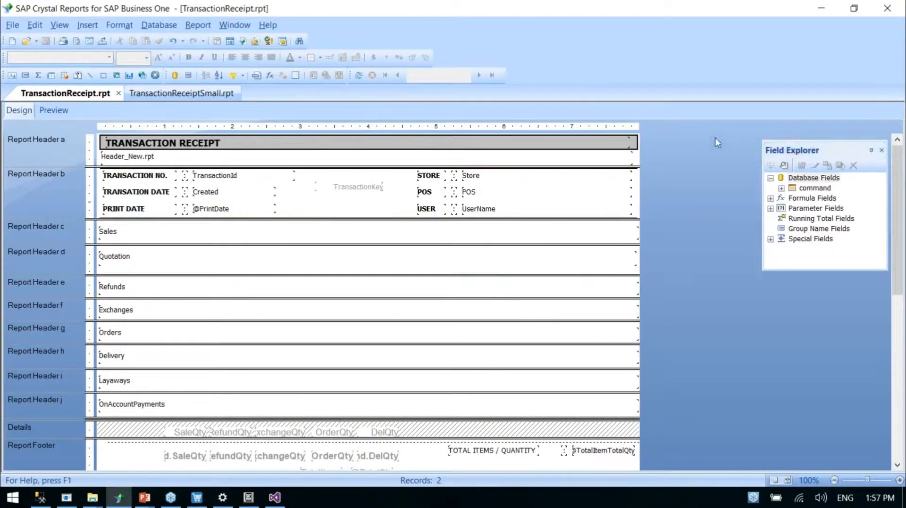
drag(802, 155, 717, 142)
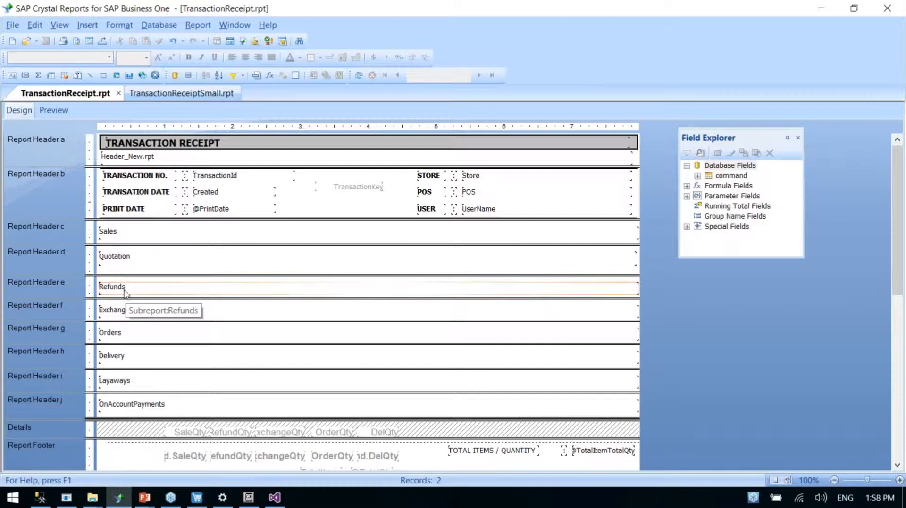
click(714, 176)
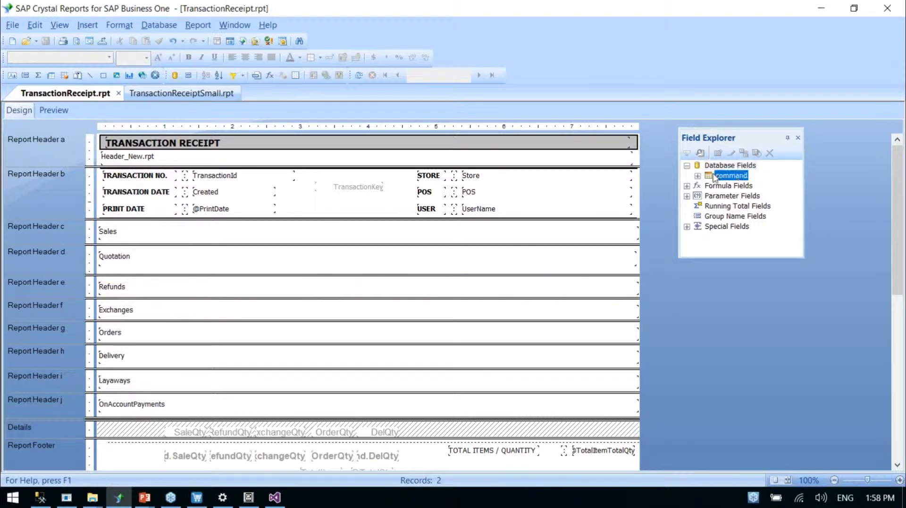
double_click(715, 176)
right_click(736, 168)
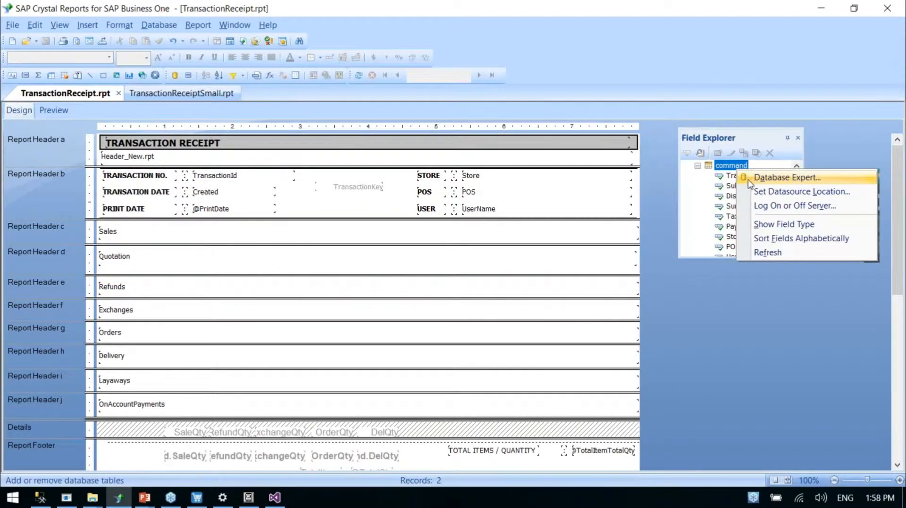
click(786, 178)
click(343, 114)
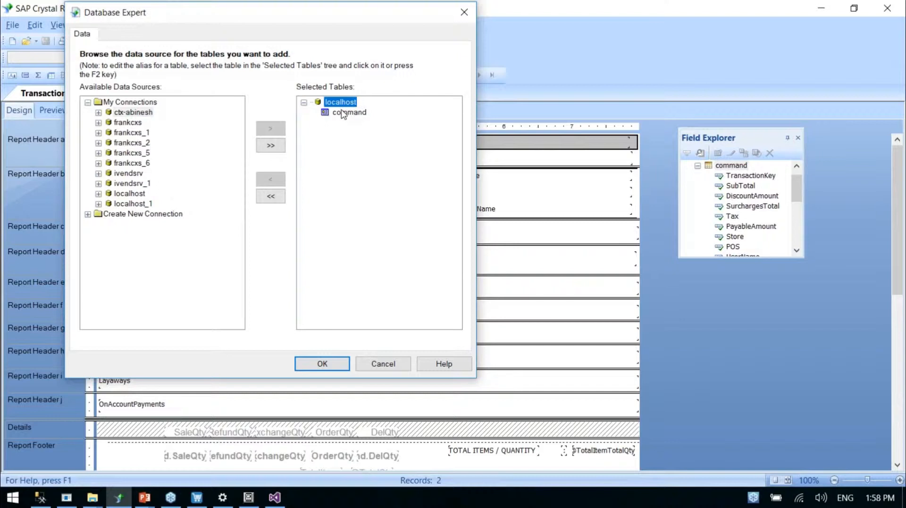
right_click(343, 114)
click(350, 122)
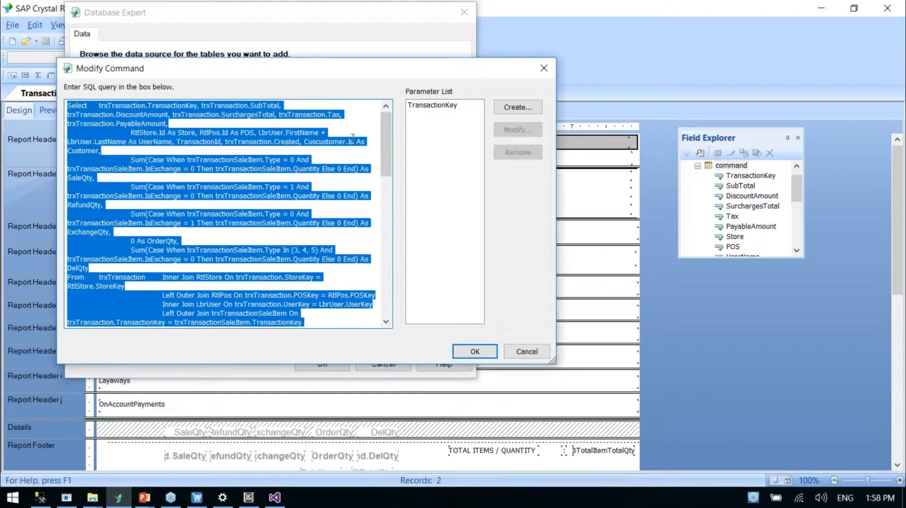
Review the main command's SQL, check the query window in SQL Server Management Studio, and close the Database Expert without changes
click(327, 147)
drag(392, 133, 380, 103)
click(47, 497)
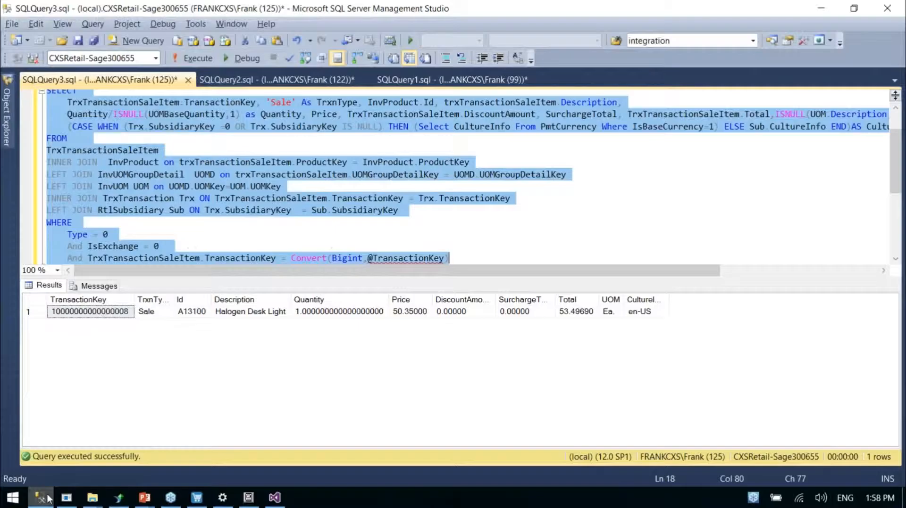
click(821, 8)
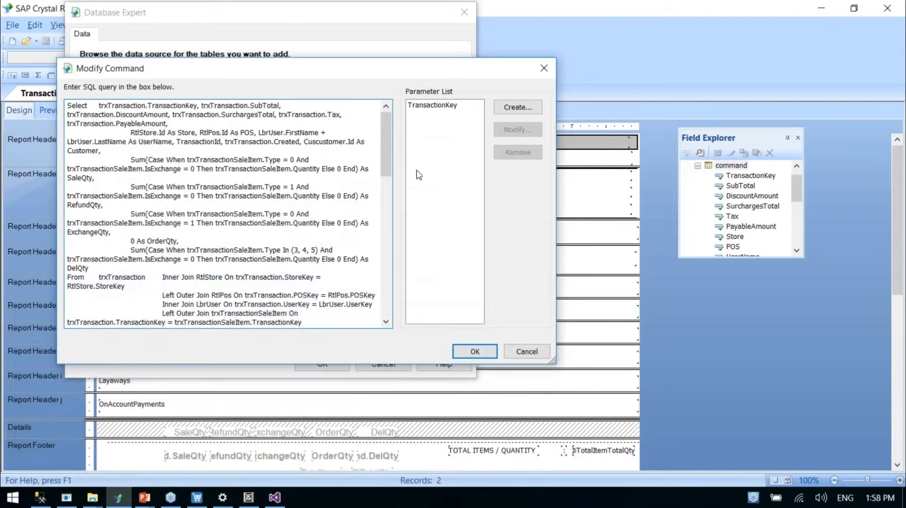
click(527, 360)
click(466, 17)
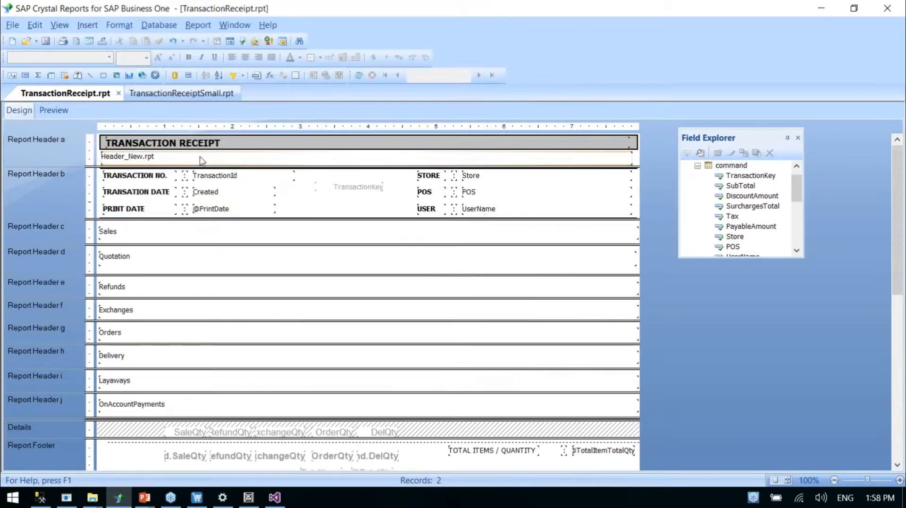
Open the Sales subreport and bring up its command's SQL query for modification
double_click(129, 237)
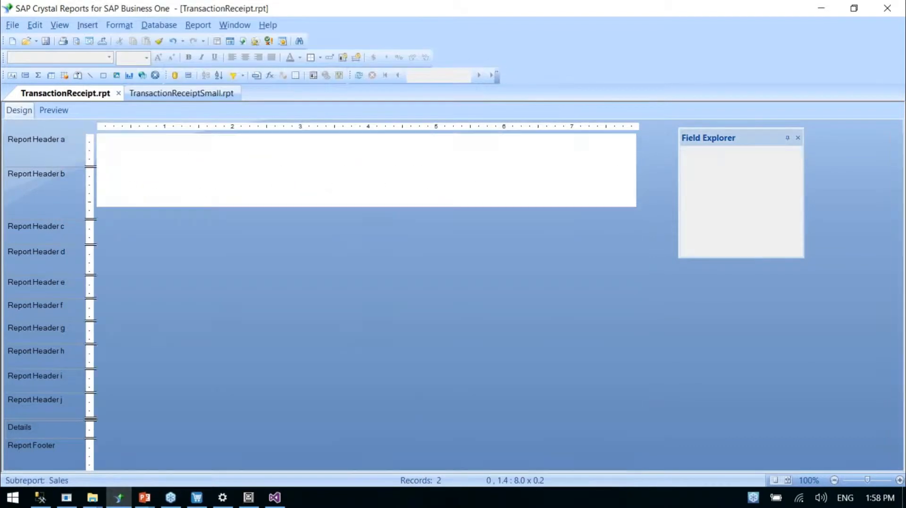
right_click(734, 178)
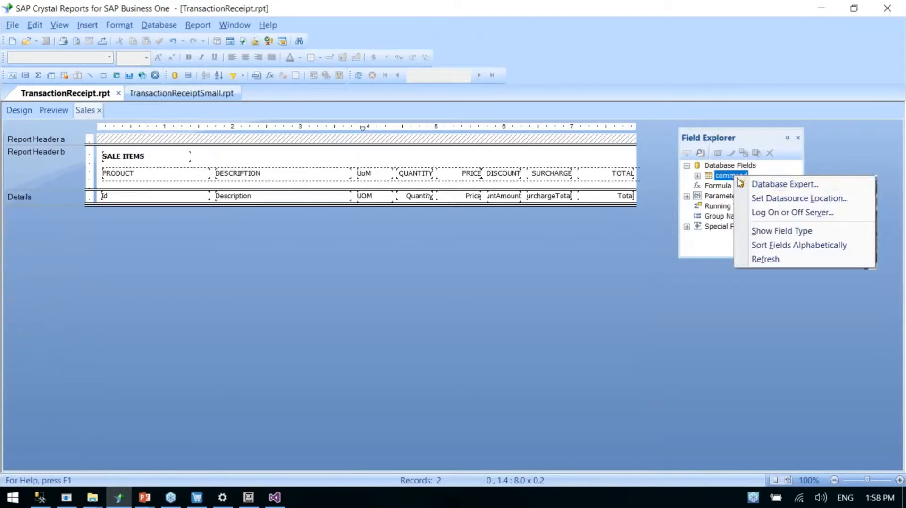
click(752, 185)
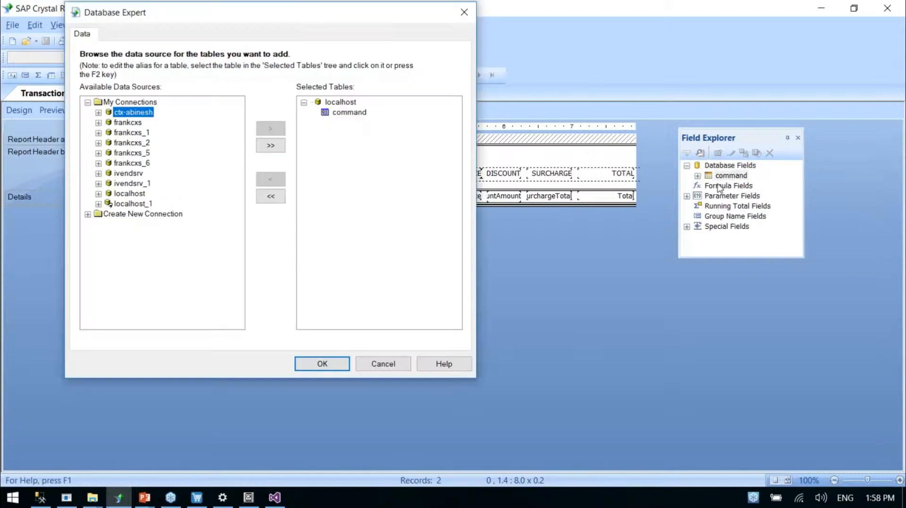
right_click(354, 117)
click(367, 127)
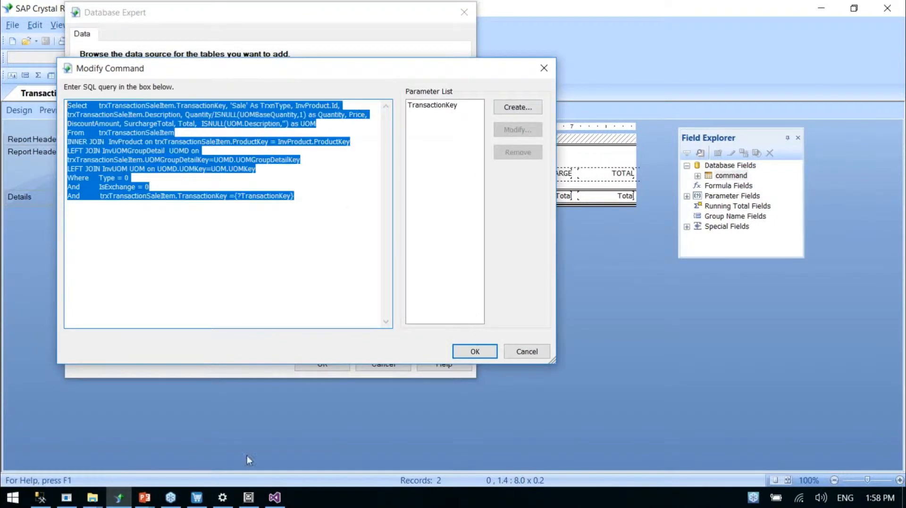
In SQL Server Management Studio, replace the query with the Sales query, substitute the results grid's TransactionKey for {?TransactionKey} and run it
click(40, 498)
key(ctrl+a)
key(ctrl+v)
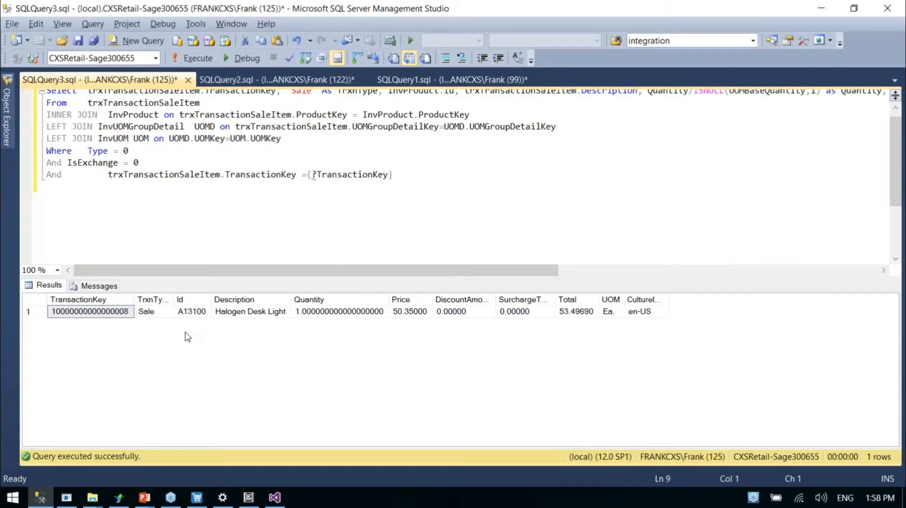
click(117, 313)
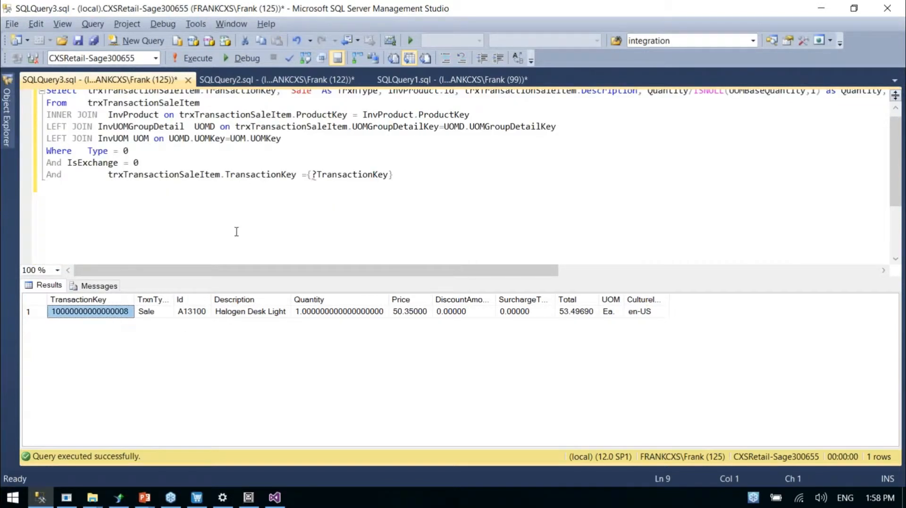
drag(304, 179, 394, 177)
key(Delete)
key(ctrl+v)
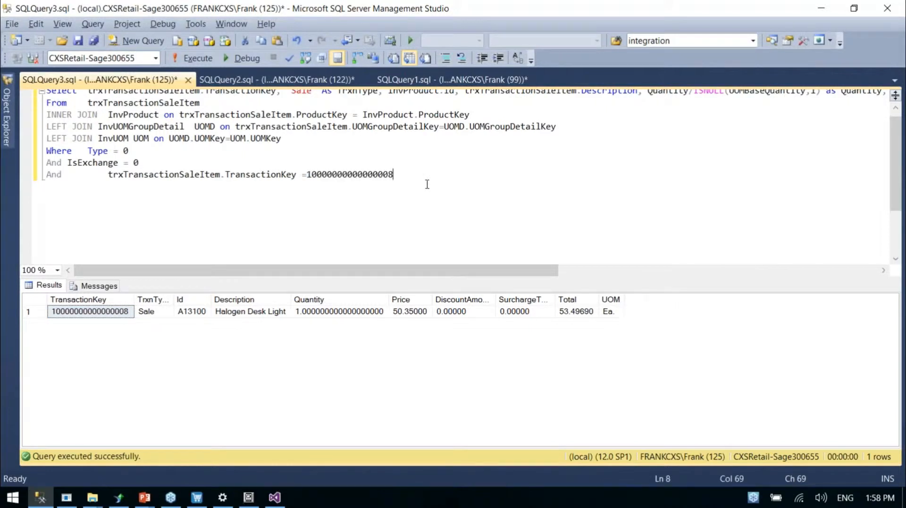
scroll(373, 155, up, 1)
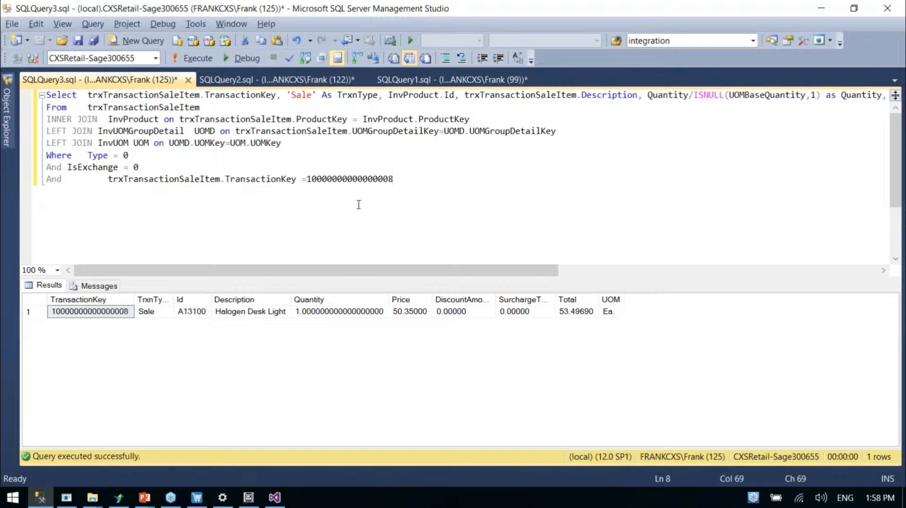
Restore the {?TransactionKey} parameter in the Sales query and paste the whole query back into the Modify Command dialog
key(ctrl+z)
text({?TransactionKey})
click(337, 179)
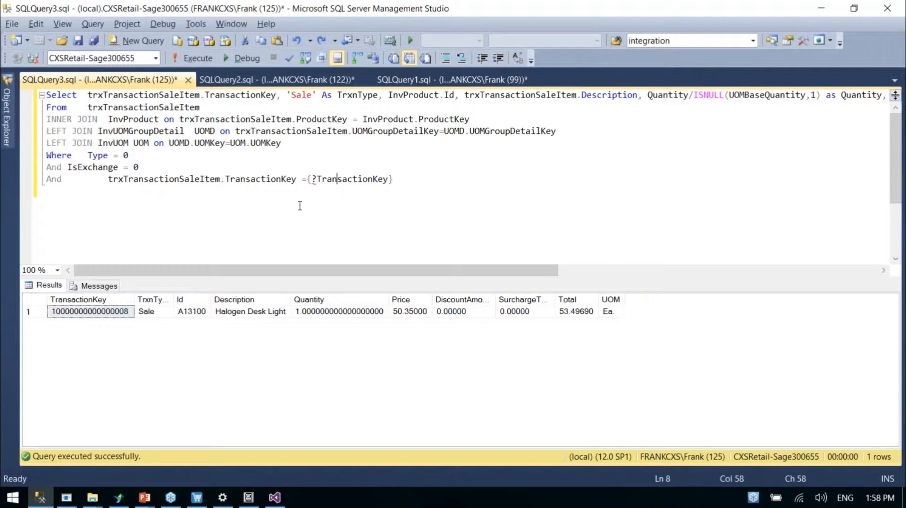
drag(309, 181, 393, 179)
click(425, 191)
key(ctrl+a)
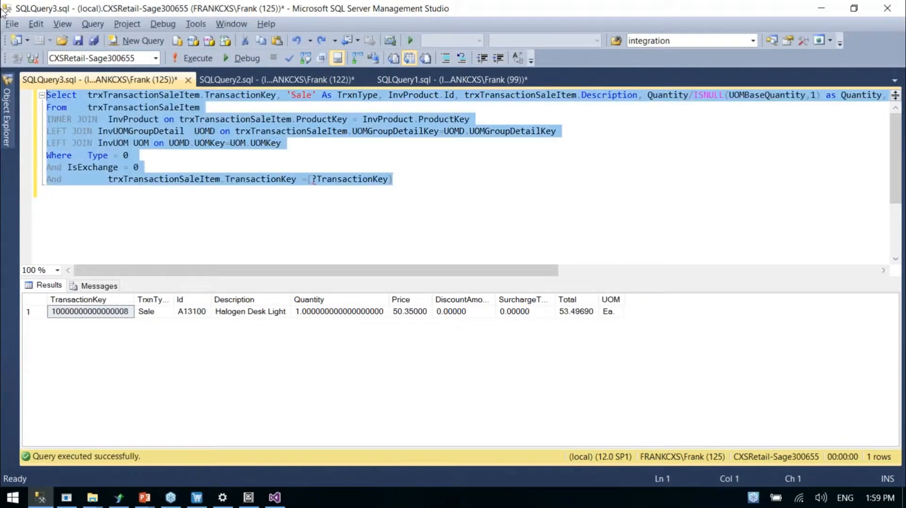
key(alt+Tab)
key(ctrl+v)
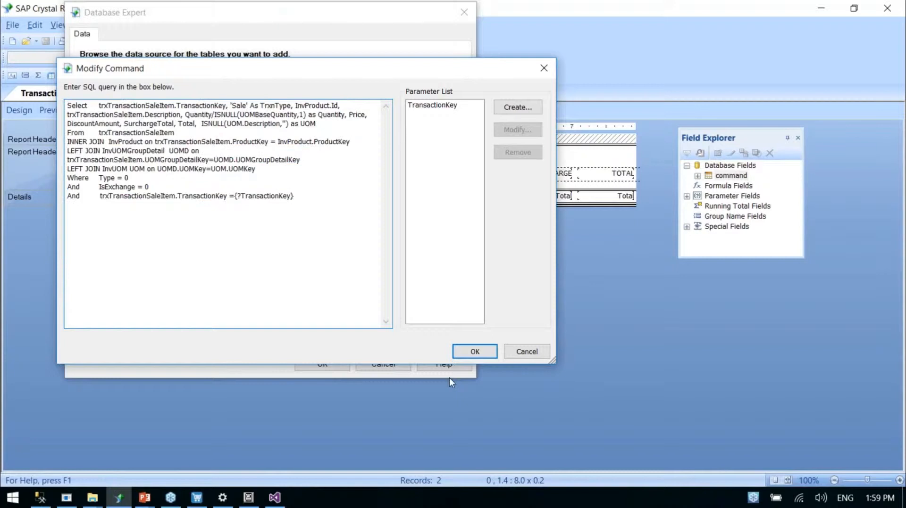
Apply the Sales command with the TransactionKey value copied from the query results, and confirm the Database Expert
click(474, 351)
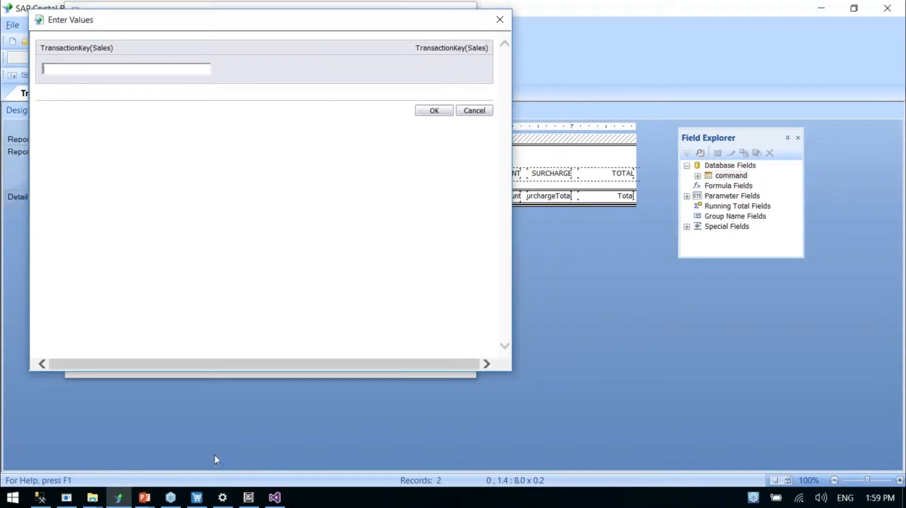
click(40, 497)
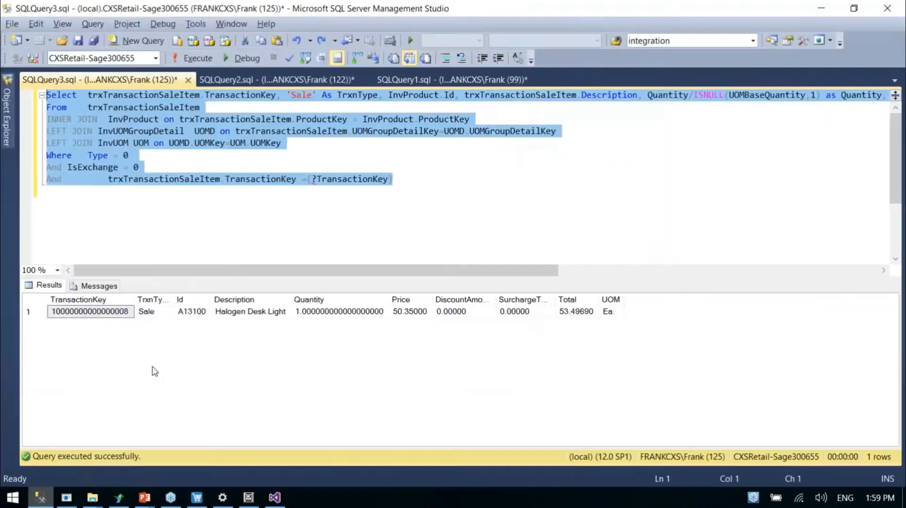
click(103, 313)
key(alt+Tab)
key(ctrl+v)
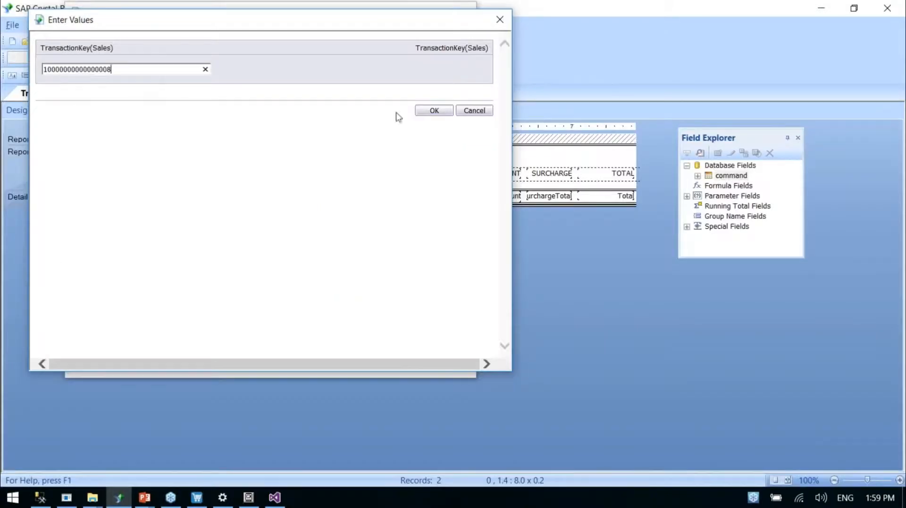
key(Return)
click(330, 366)
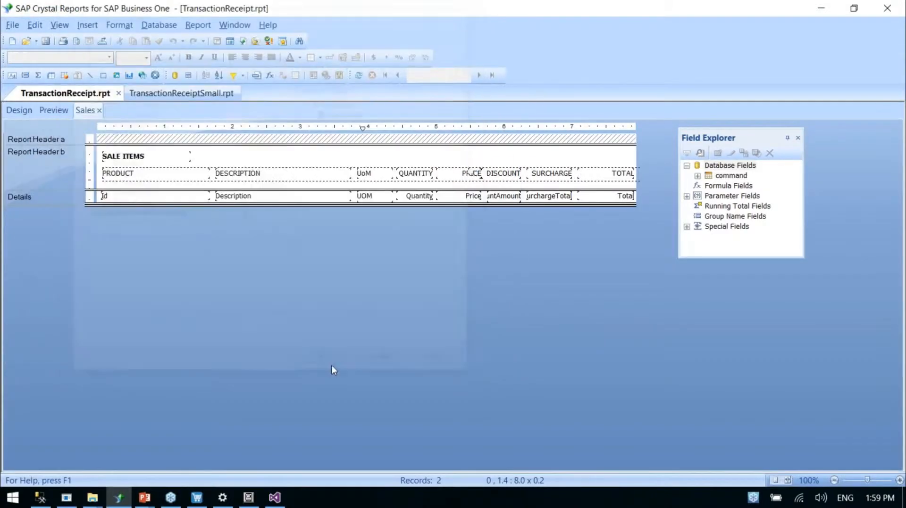
Preview the receipt and examine its header, sale items, tender list and barcodes, moving the Field Explorer out of the way
click(57, 111)
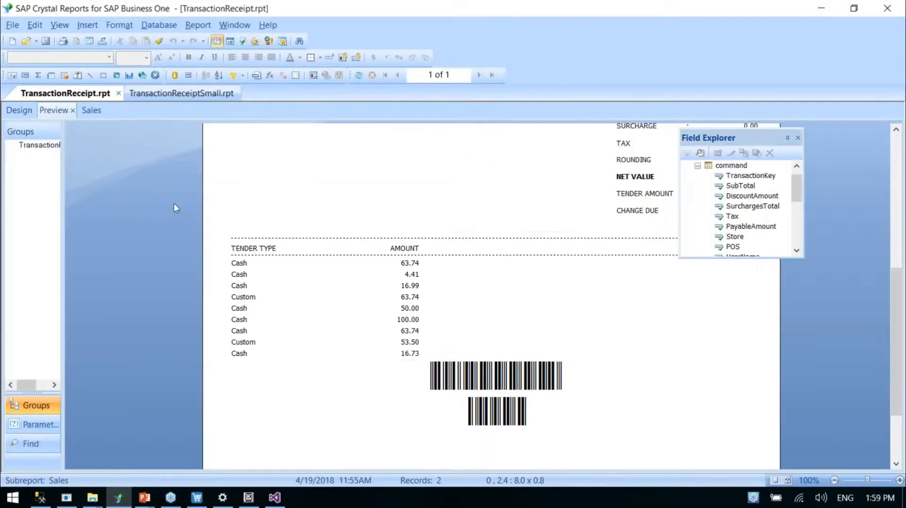
scroll(491, 297, up, 4)
scroll(779, 182, up, 1)
click(741, 137)
drag(741, 137, 831, 128)
scroll(566, 212, up, 1)
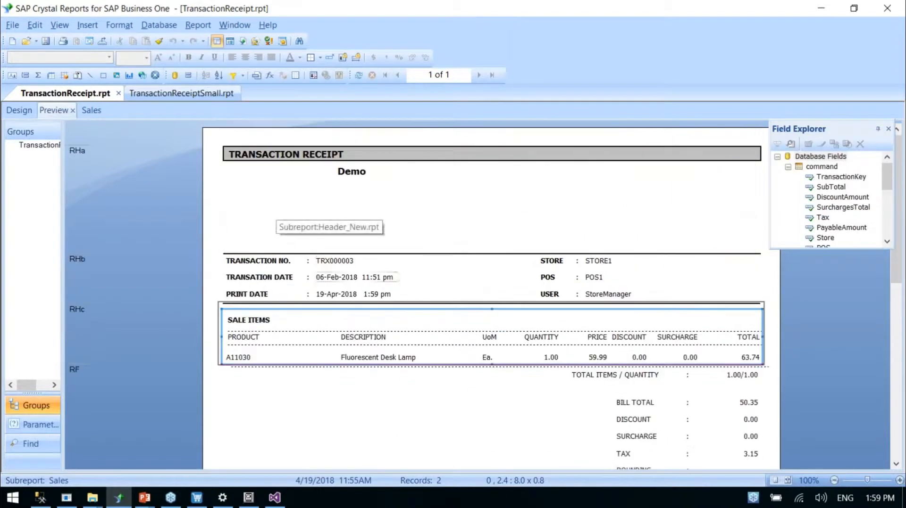
scroll(373, 264, down, 9)
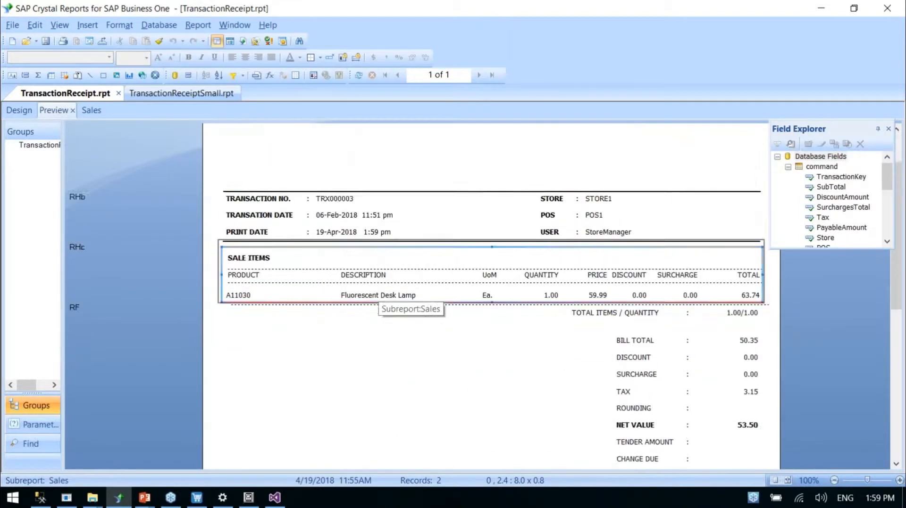
scroll(384, 290, down, 4)
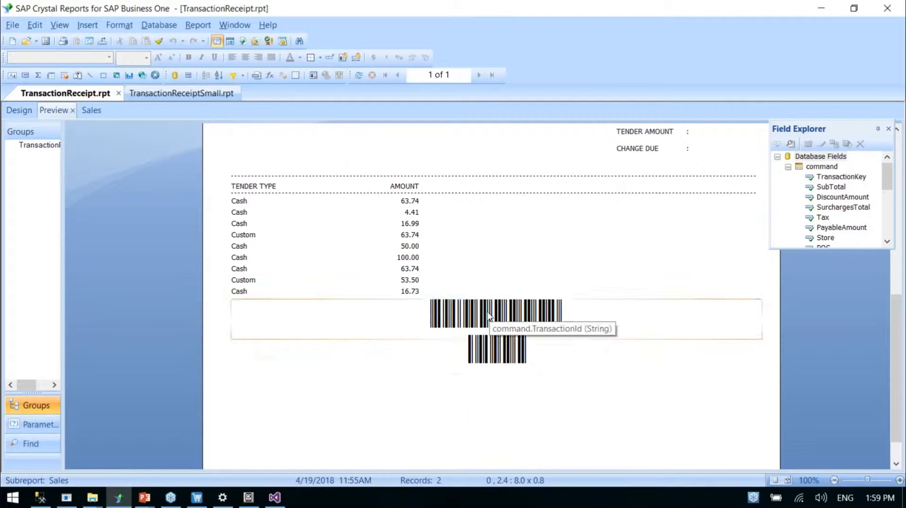
Try the Arial and Code39AzaleaNarrow1 fonts on the TransactionId barcode field in the receipt preview
click(457, 313)
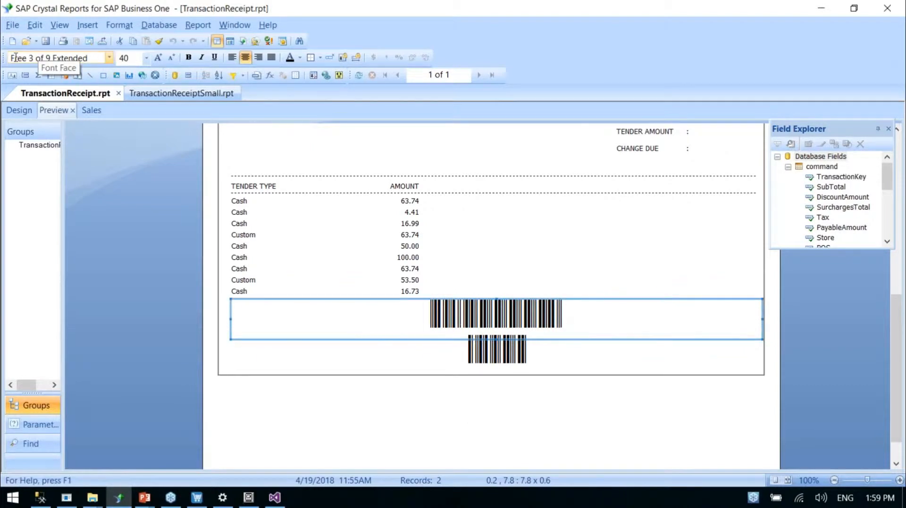
click(109, 57)
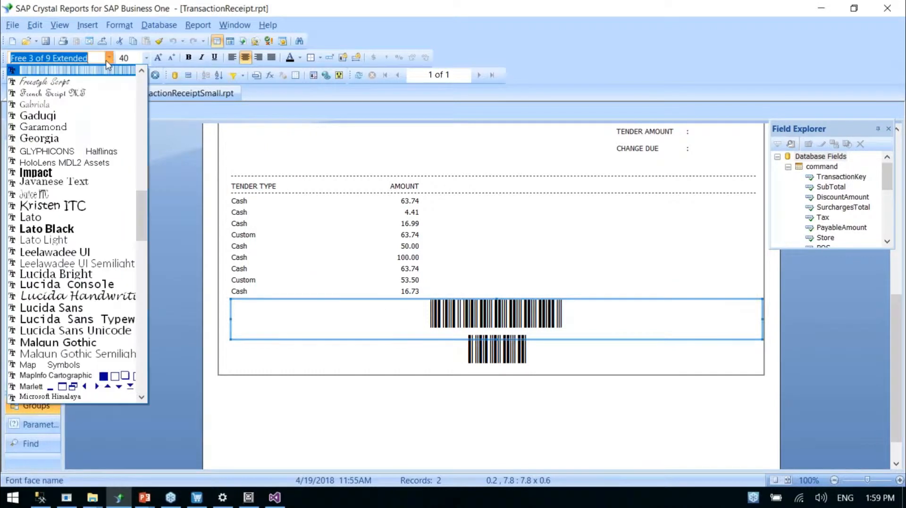
text(Arial)
key(Return)
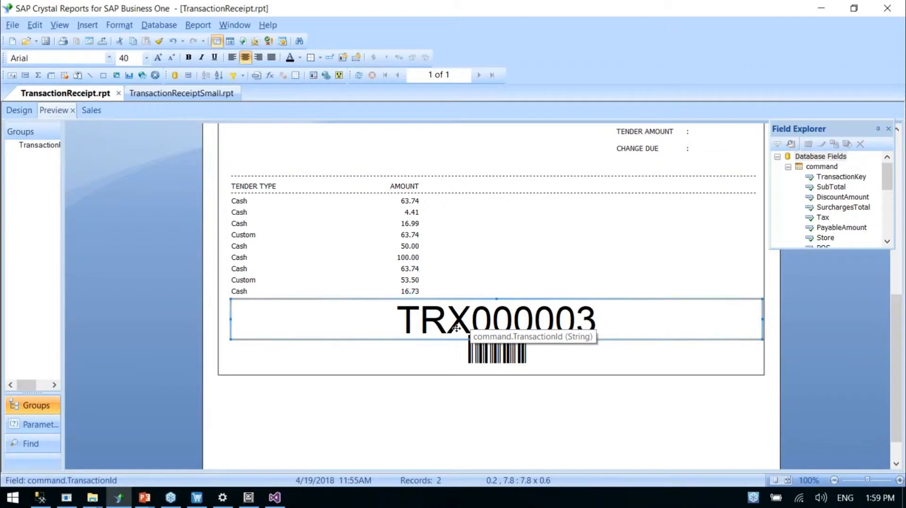
click(109, 57)
scroll(95, 250, down, 2)
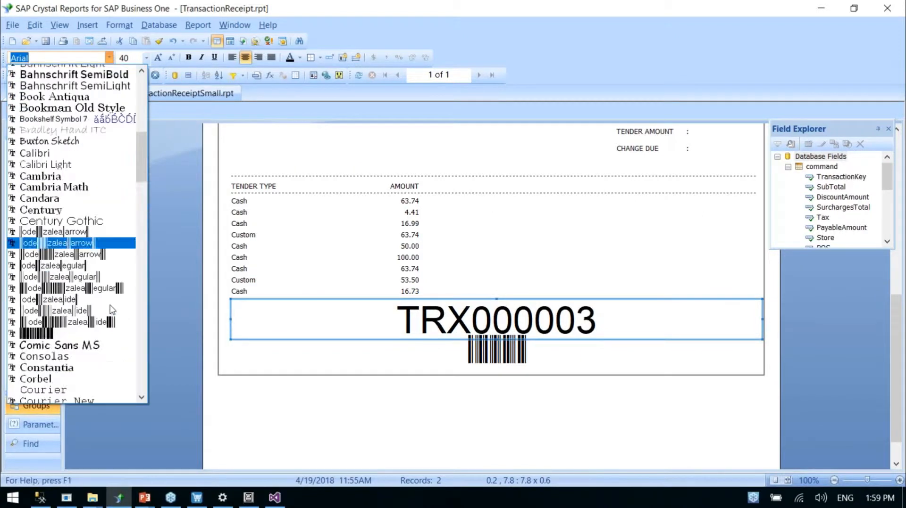
click(94, 230)
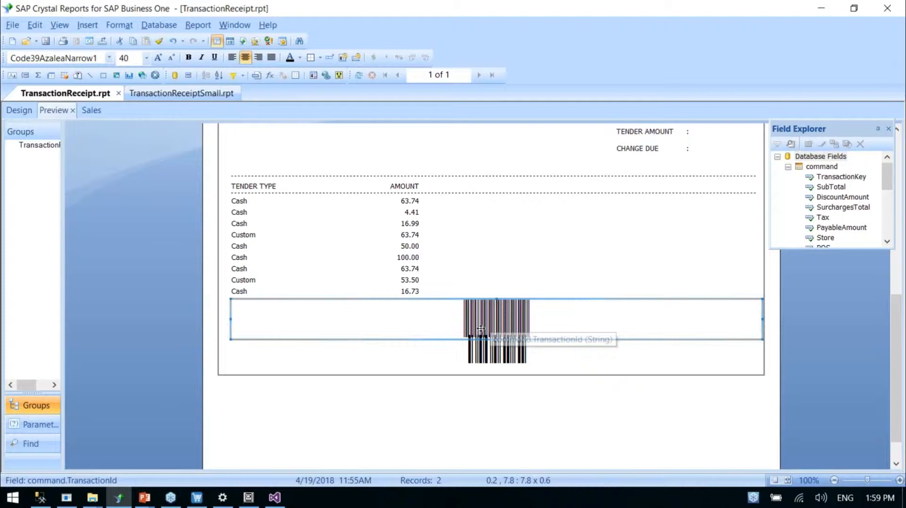
Set the TransactionId barcode field's font back to Free 3 of 9 Extended and save the receipt
click(109, 57)
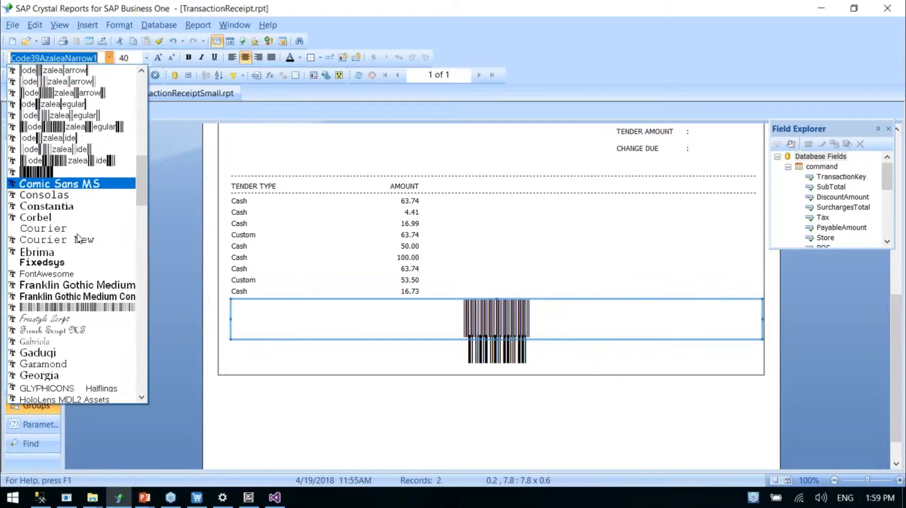
click(74, 307)
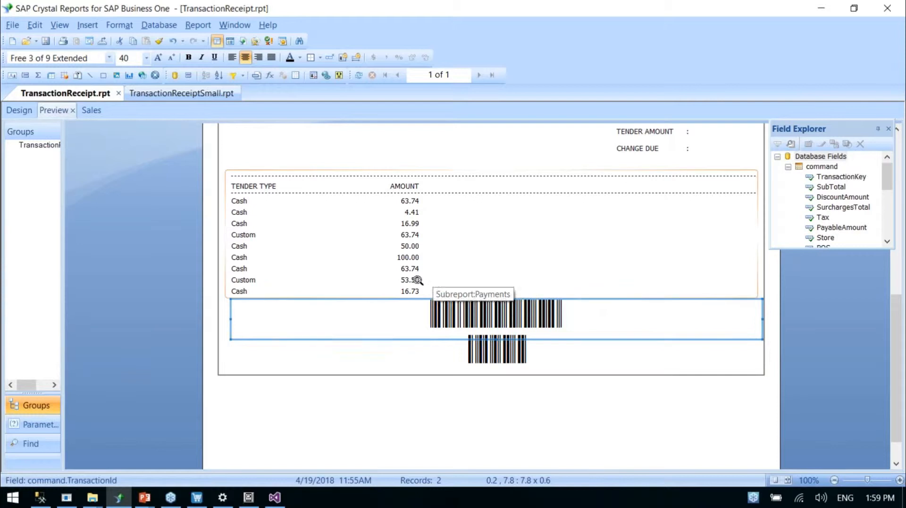
click(47, 42)
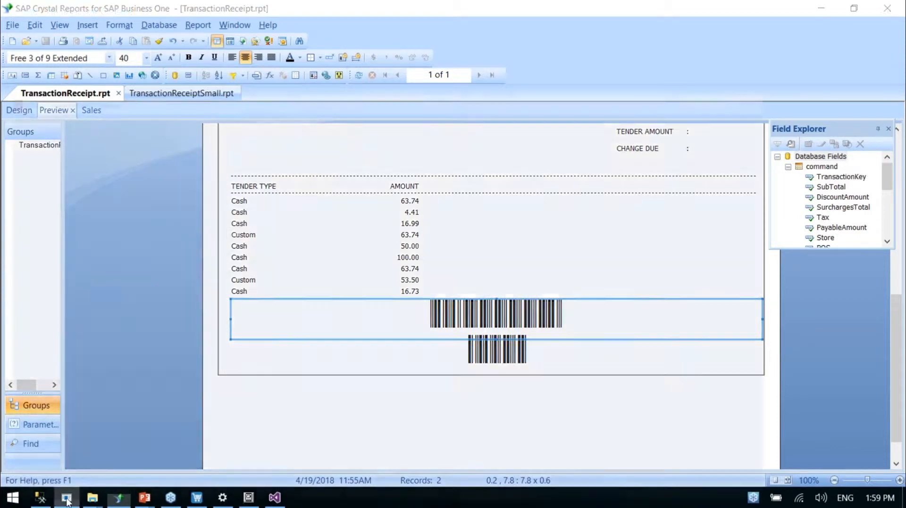
Switch to the iVend Management Console and open the TransactionReceipt report record for editing
click(66, 500)
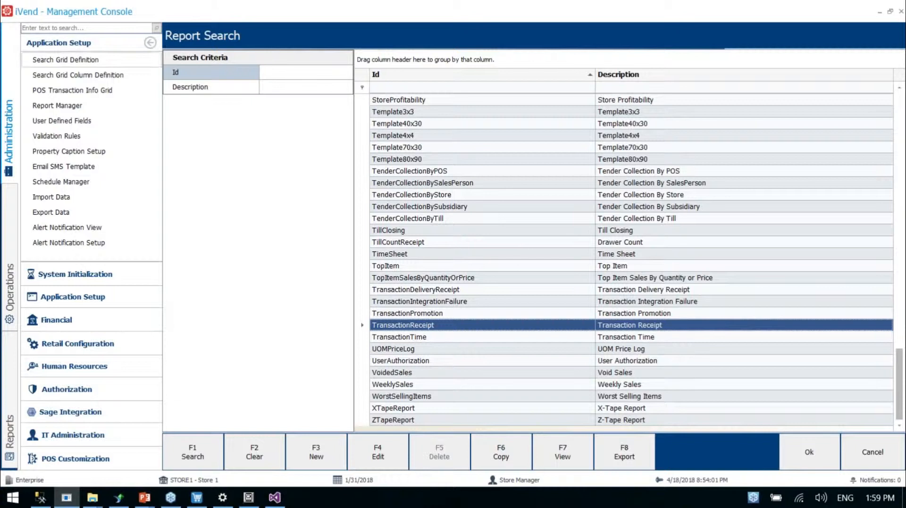
click(80, 109)
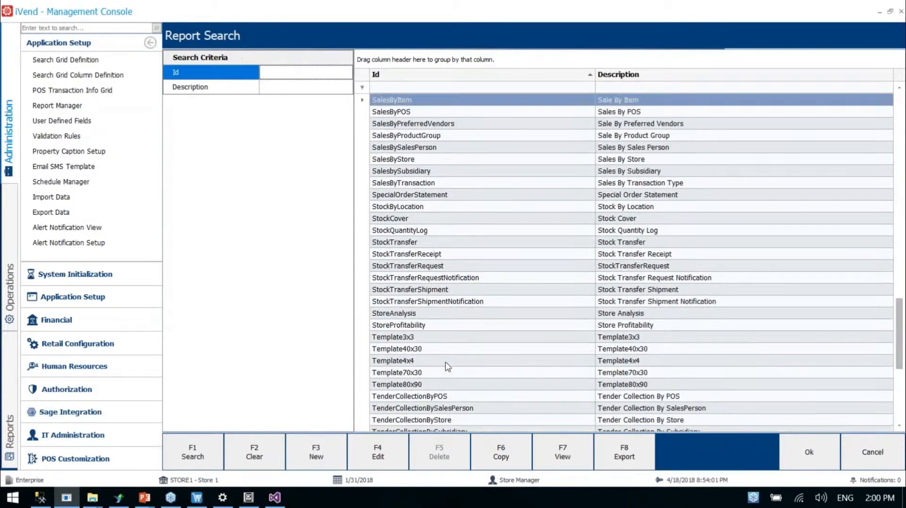
scroll(448, 366, down, 6)
click(430, 338)
click(401, 436)
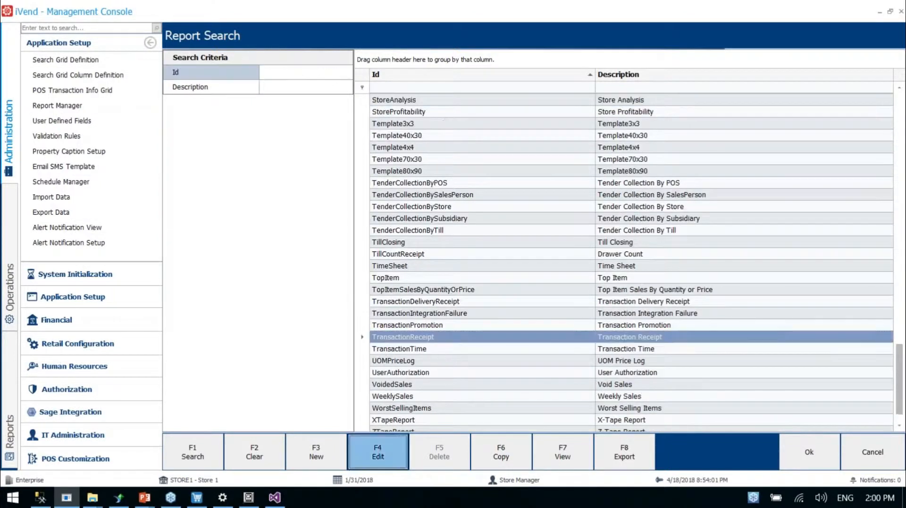
Set the Report Path to TransactionReceipt.rpt from the iVend Receipt folder and try to save the record
click(350, 104)
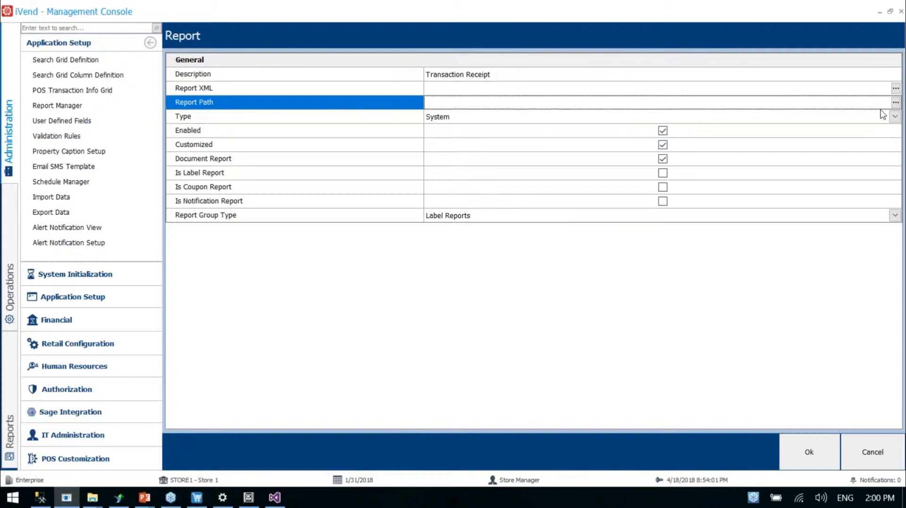
click(895, 104)
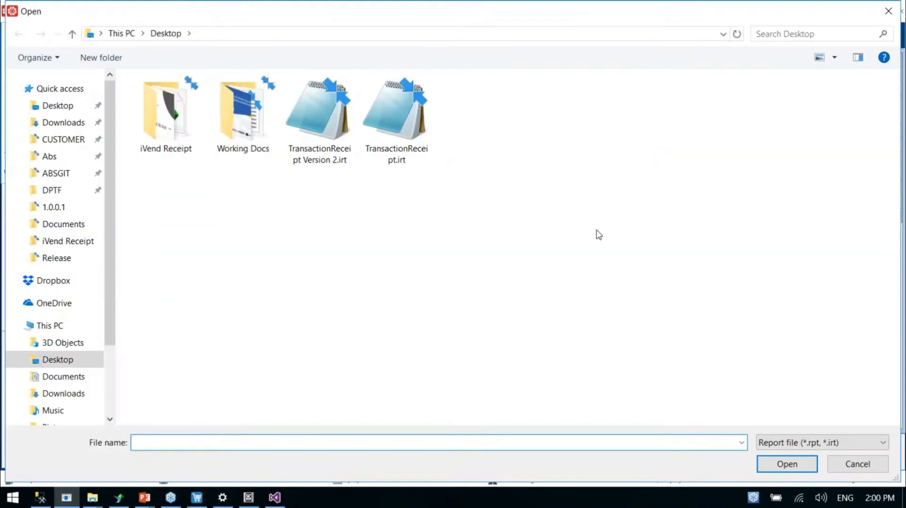
double_click(170, 118)
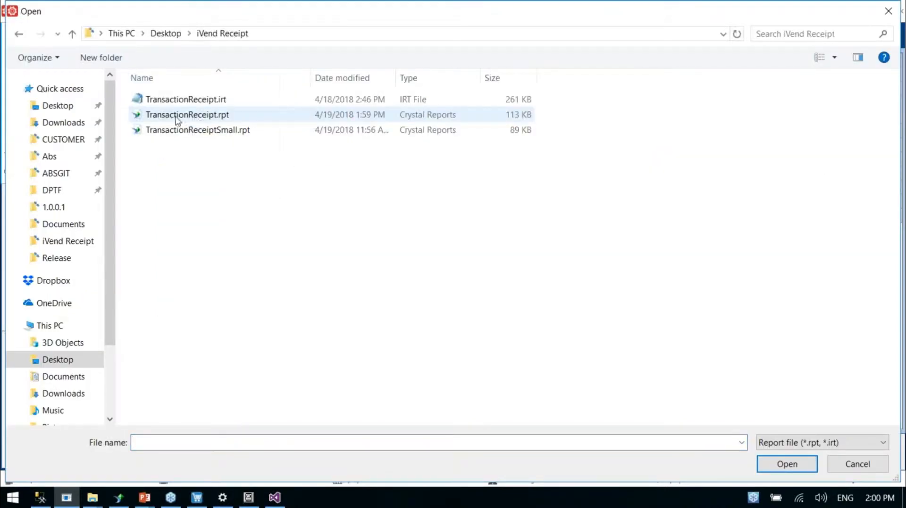
click(197, 118)
double_click(197, 118)
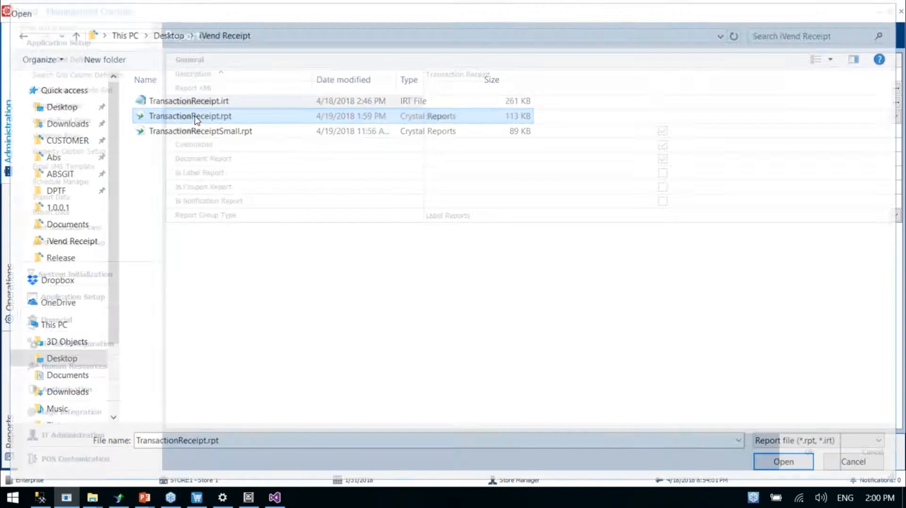
click(801, 452)
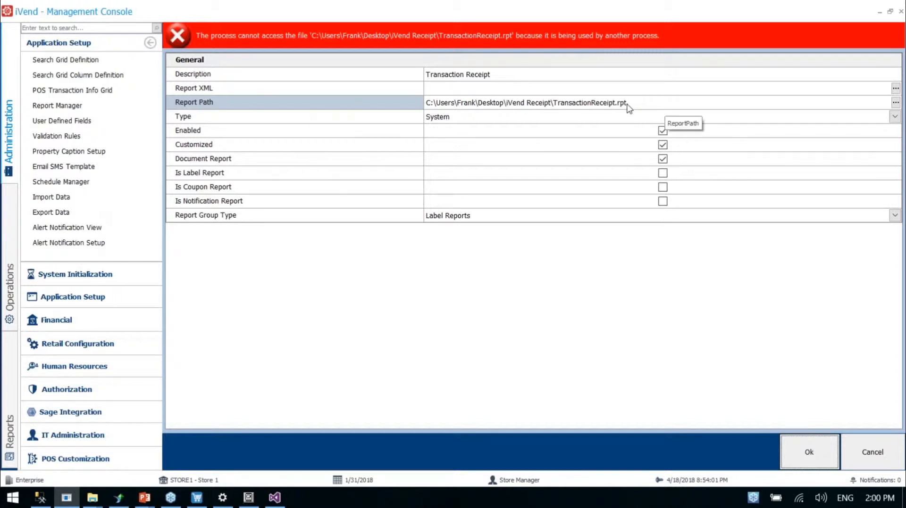
Close TransactionReceipt.rpt in Crystal Reports and save the Transaction Receipt record in the iVend Management Console
click(396, 40)
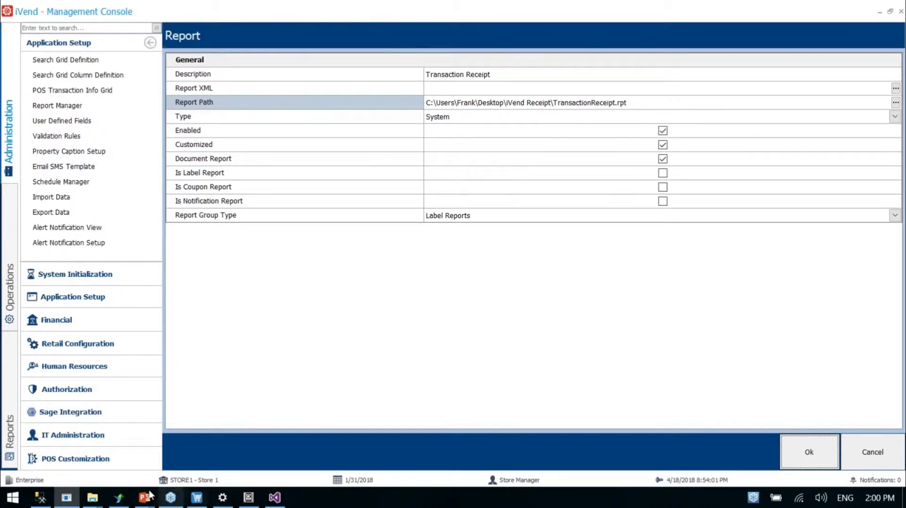
click(119, 497)
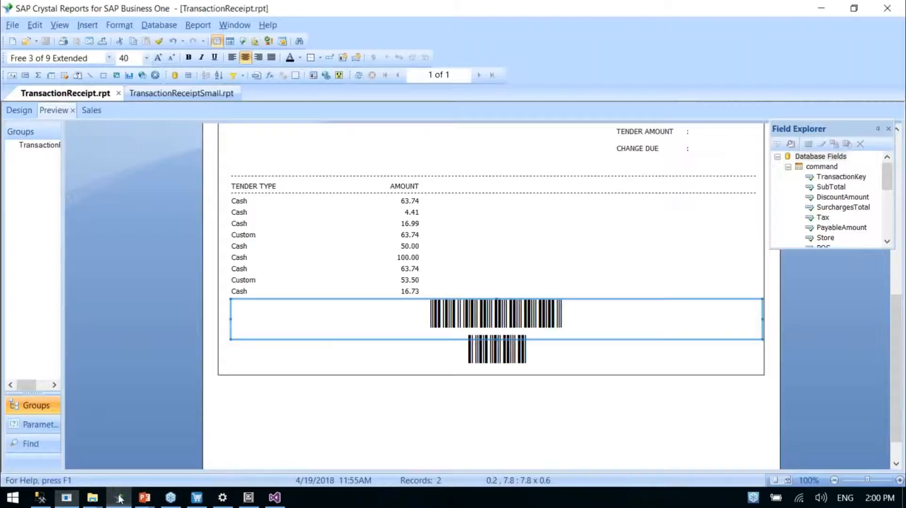
click(118, 94)
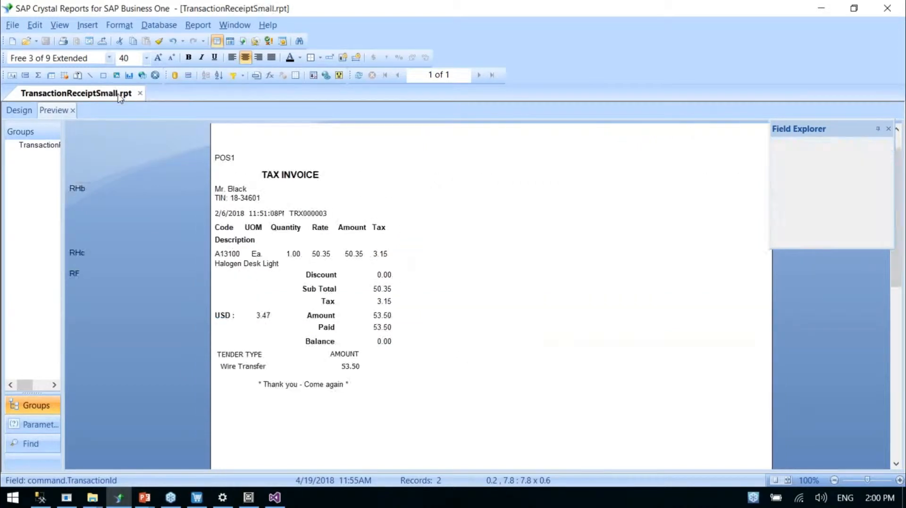
key(alt+Tab)
click(804, 453)
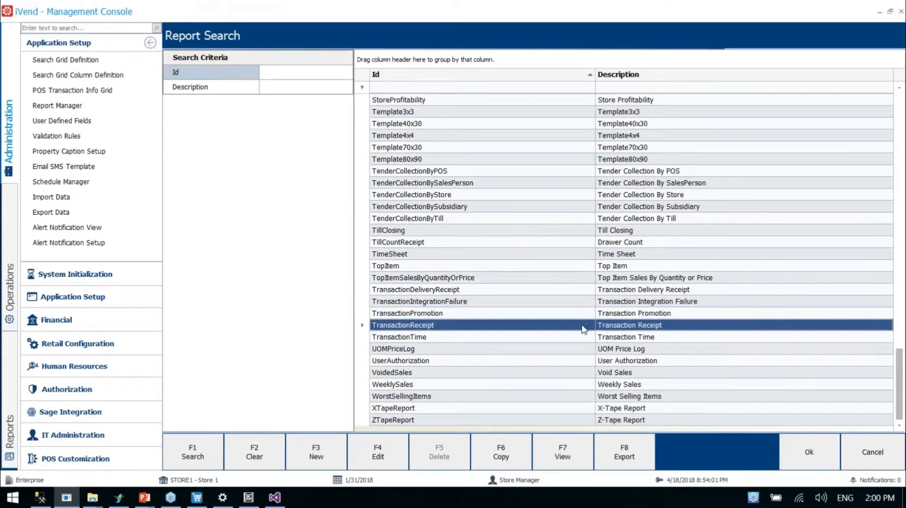
Reopen the TransactionReceipt record and check its Report Path field
double_click(583, 330)
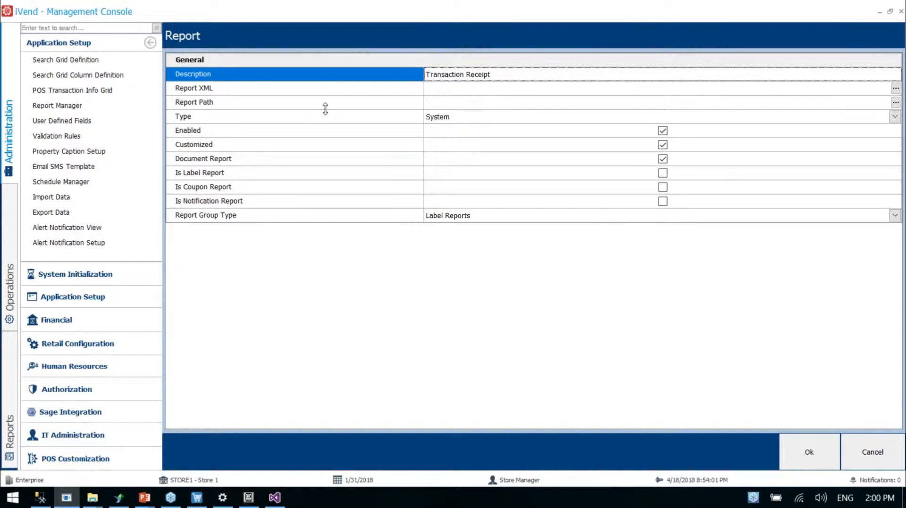
click(223, 108)
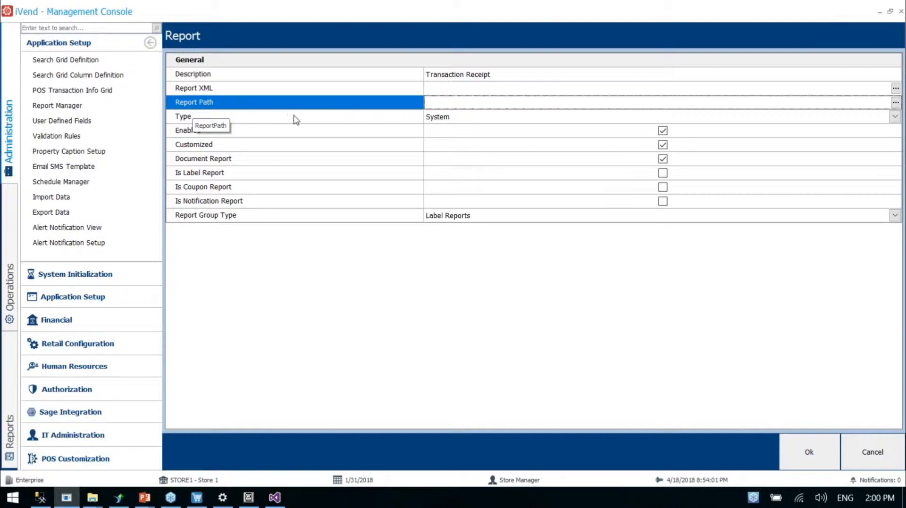
In Crystal Reports, examine the design of TransactionReceiptSmall.rpt, including its header sections, footer and Sales subreport
click(125, 494)
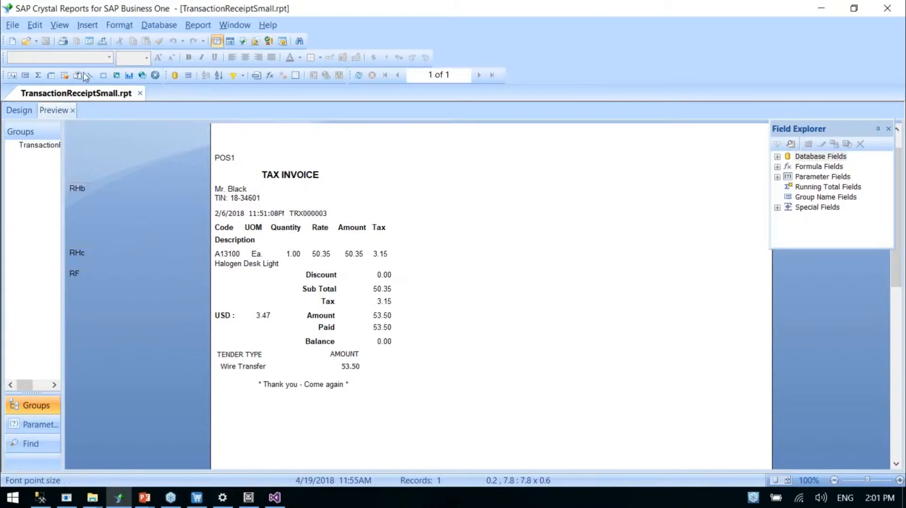
click(29, 112)
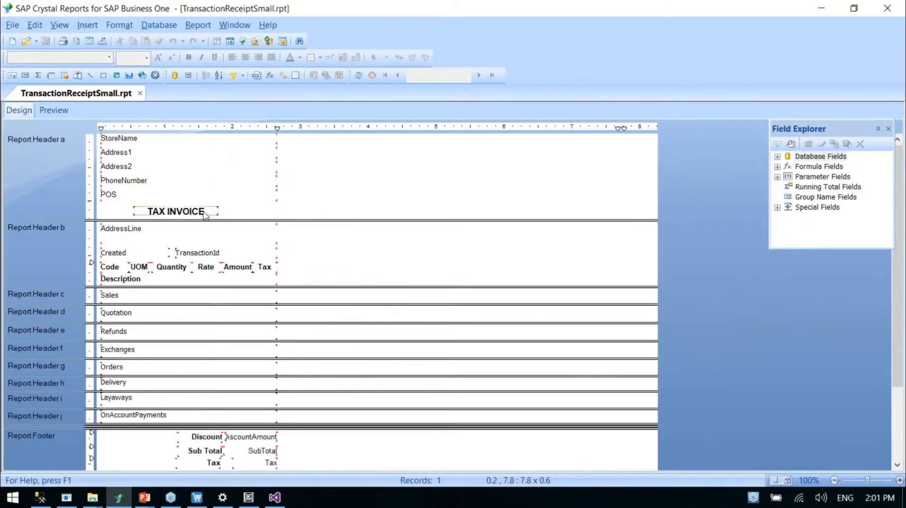
scroll(224, 271, down, 3)
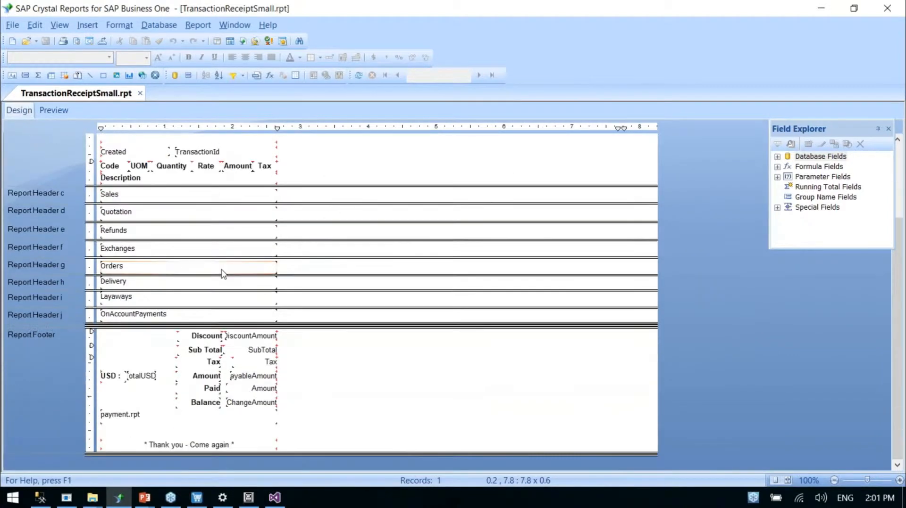
scroll(224, 274, up, 3)
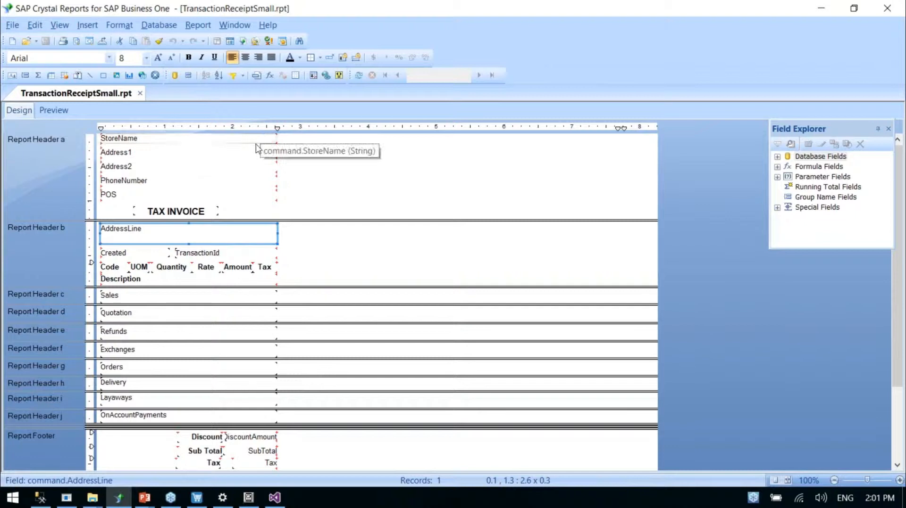
scroll(244, 243, down, 3)
double_click(243, 240)
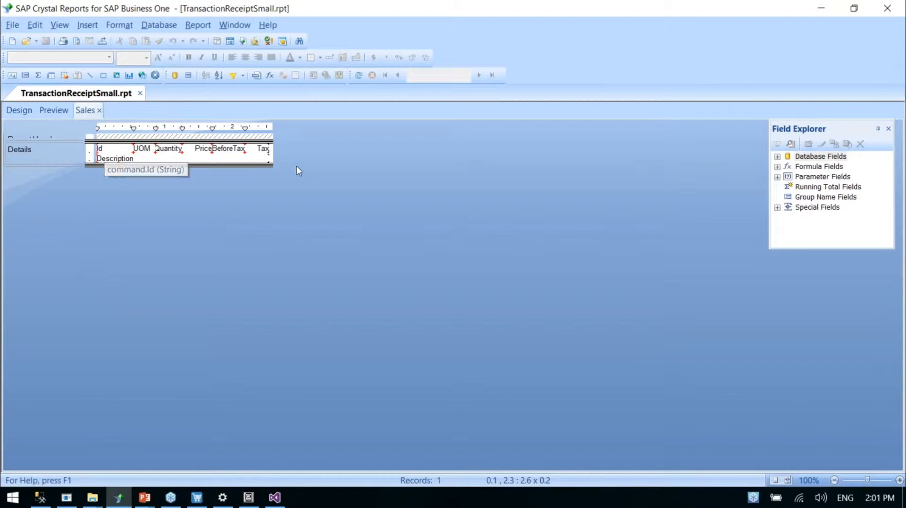
click(19, 111)
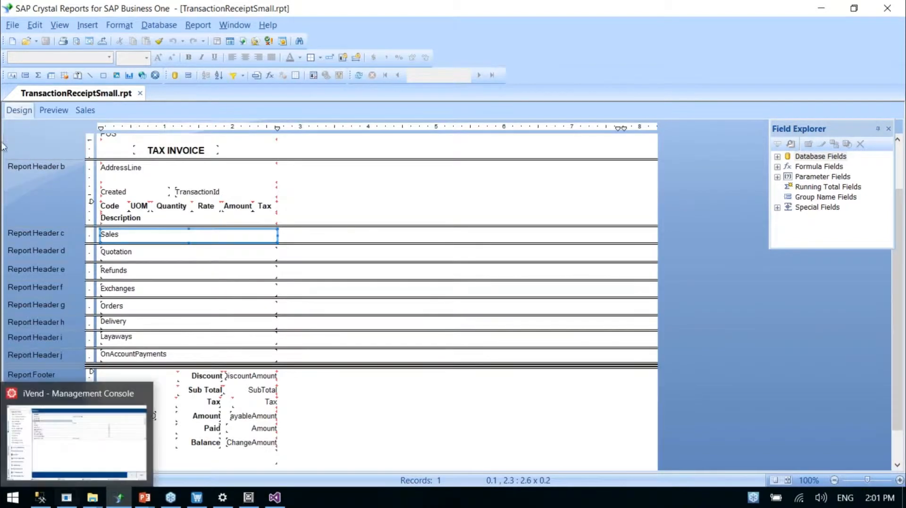
Return to the iVend Management Console, leave the open record and start a new report described as "TransactionReciept Small"
click(67, 498)
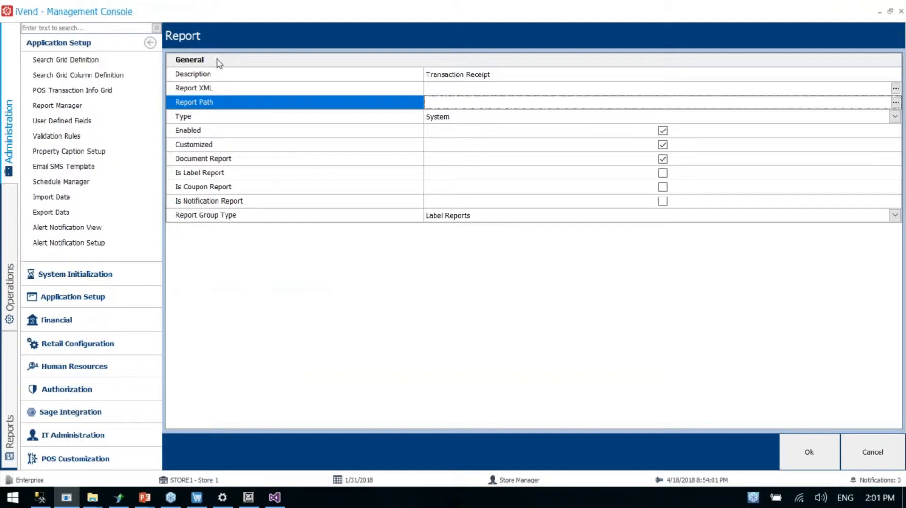
key(Escape)
click(329, 459)
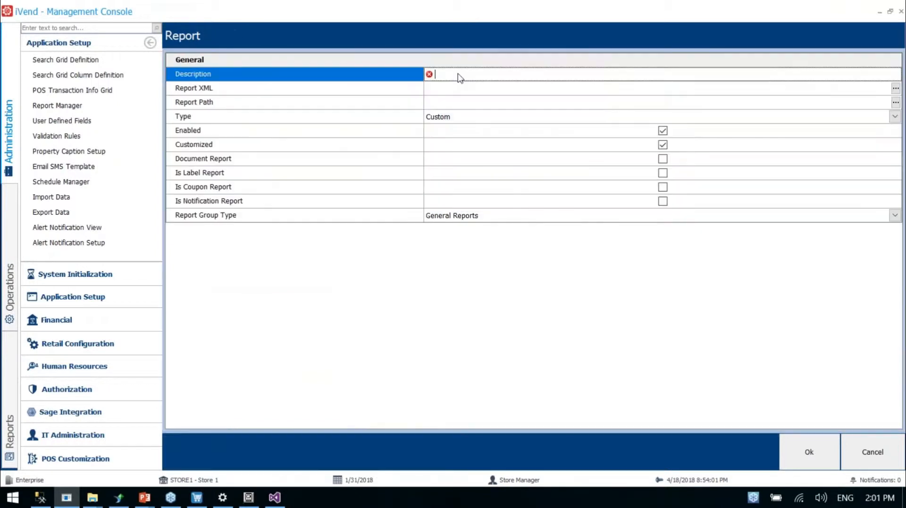
text(TransactinReeciept Small)
Set the new report's path to TransactionReceiptSmall.rpt and try to save it with the XML file generated automatically
click(494, 106)
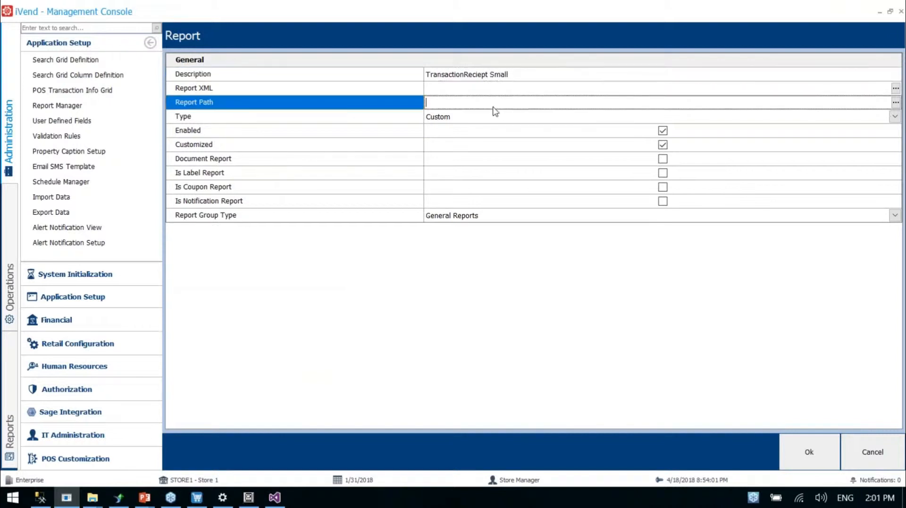
click(895, 102)
double_click(212, 130)
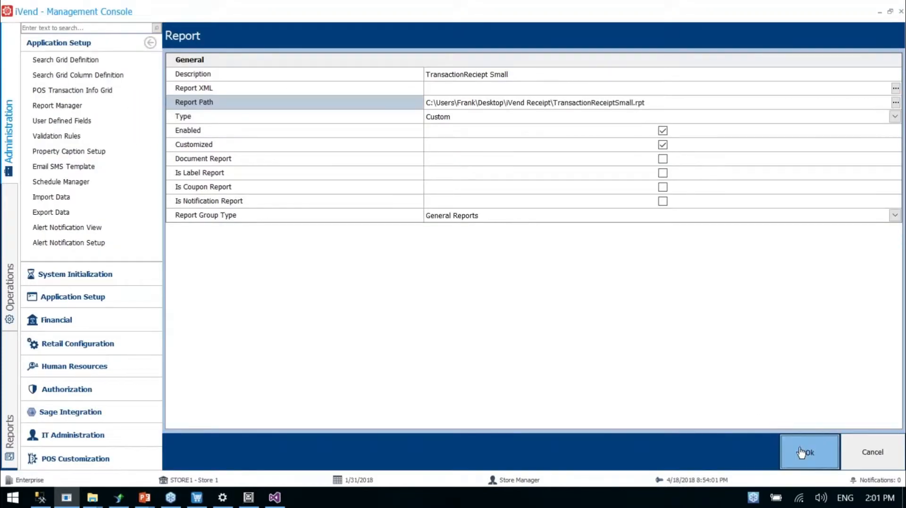
click(801, 453)
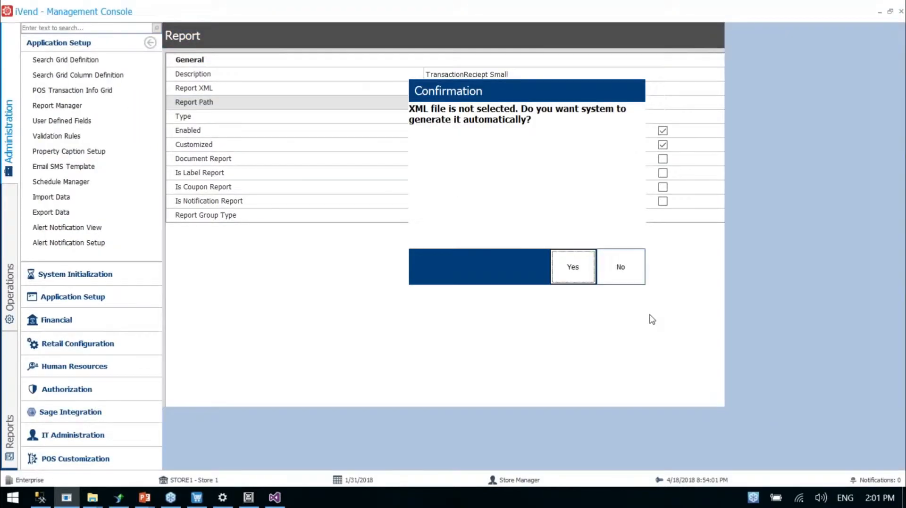
click(570, 264)
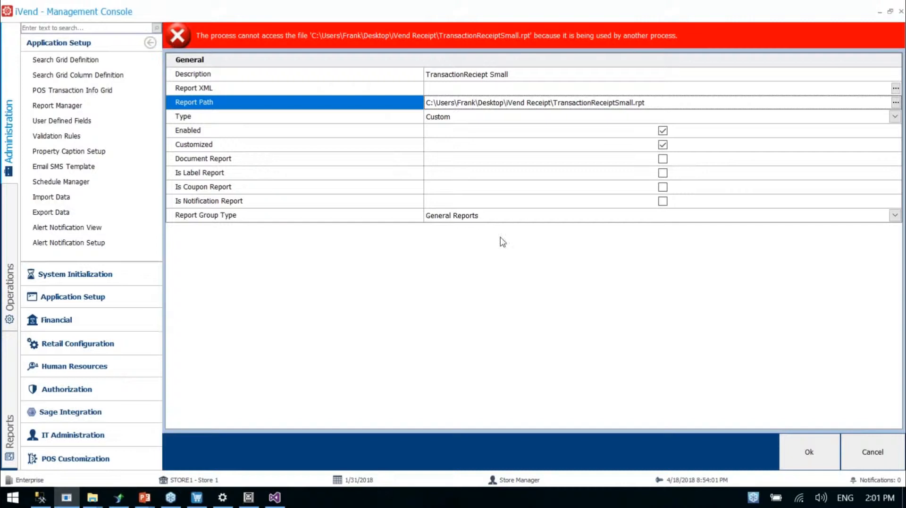
Close TransactionReceiptSmall.rpt in Crystal Reports and save the "TransactionReciept Small" report record in the Management Console
click(119, 498)
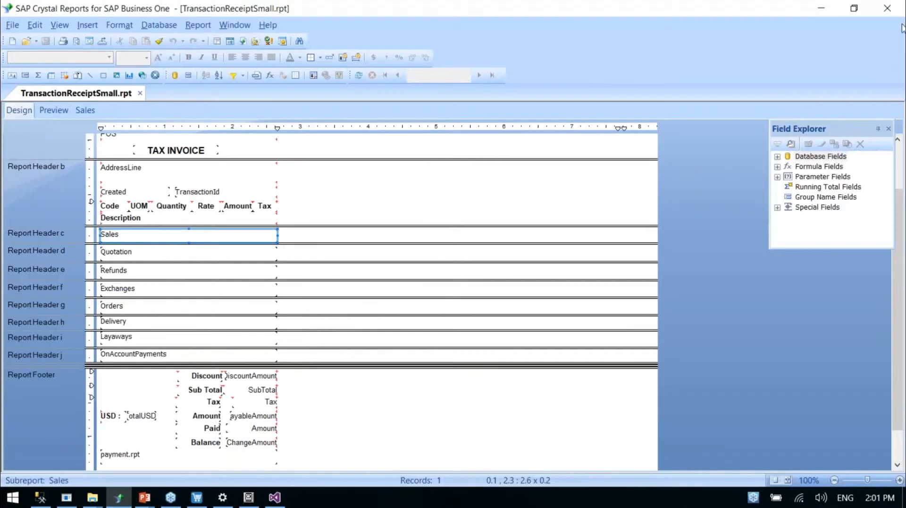
click(893, 10)
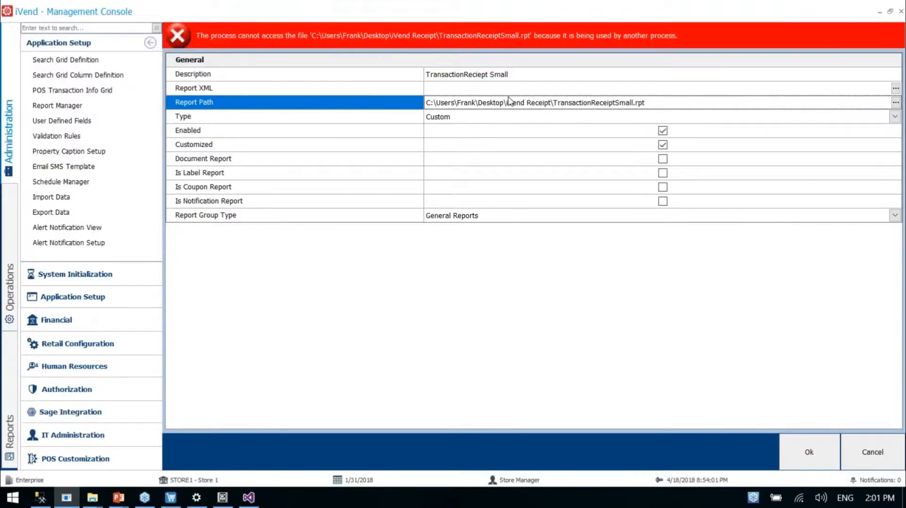
click(808, 452)
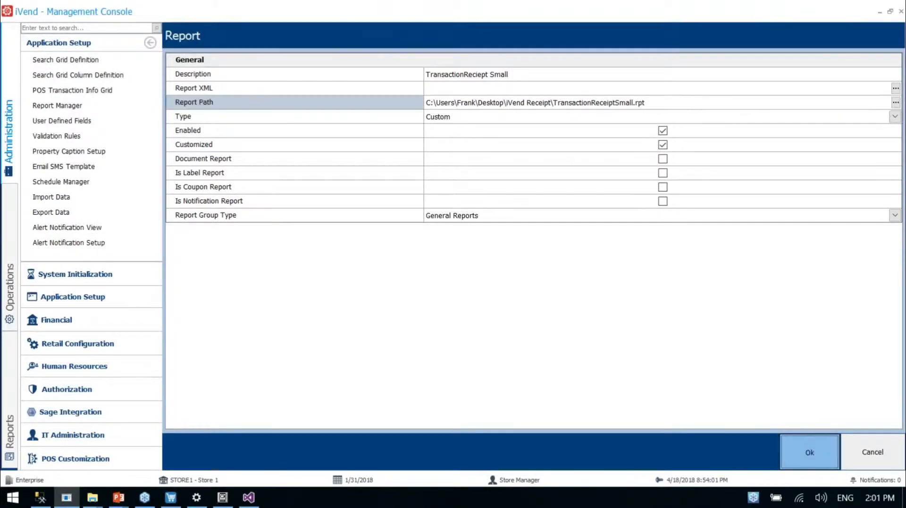
click(572, 267)
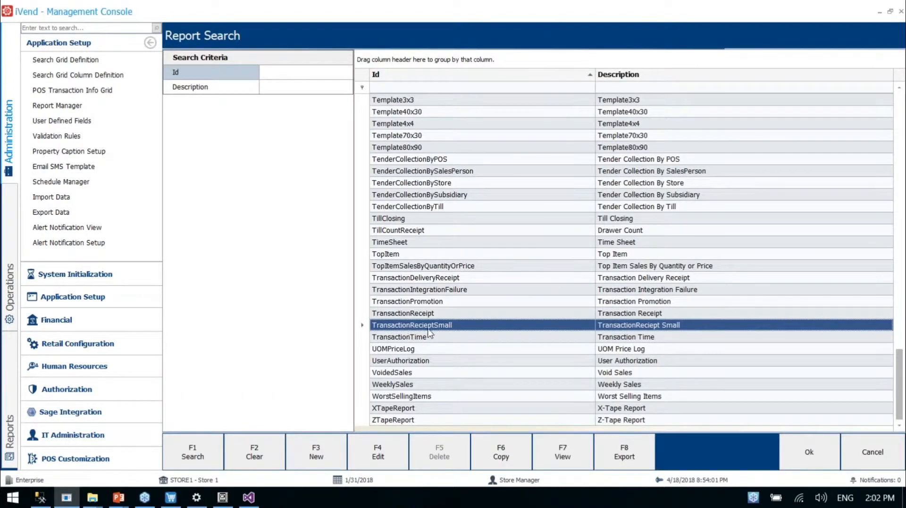
click(438, 318)
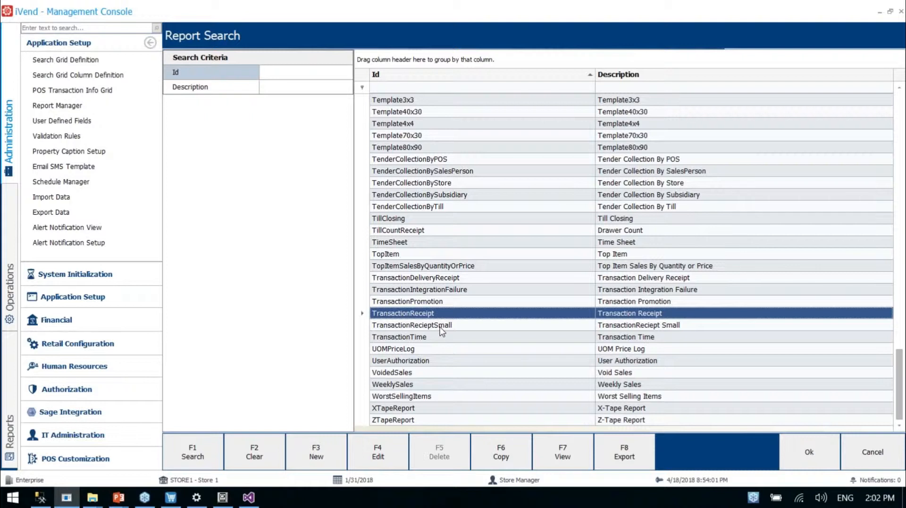
Start a new print profile and add a Transaction Receipt line with print type A4 Report
click(83, 347)
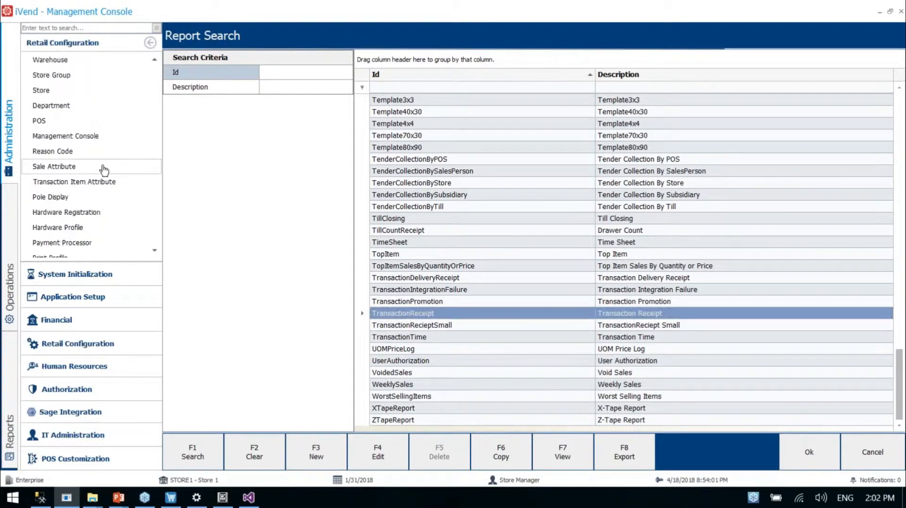
scroll(103, 206, down, 1)
click(101, 213)
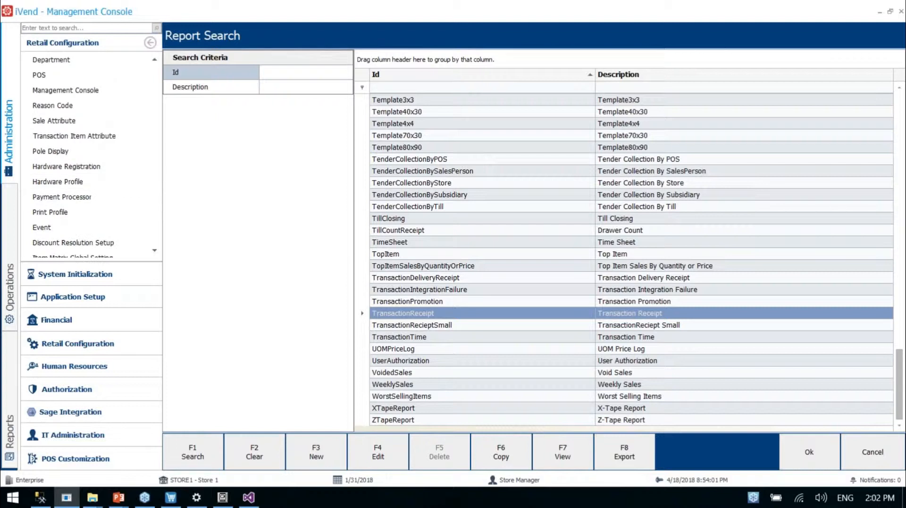
click(436, 100)
click(335, 456)
click(192, 452)
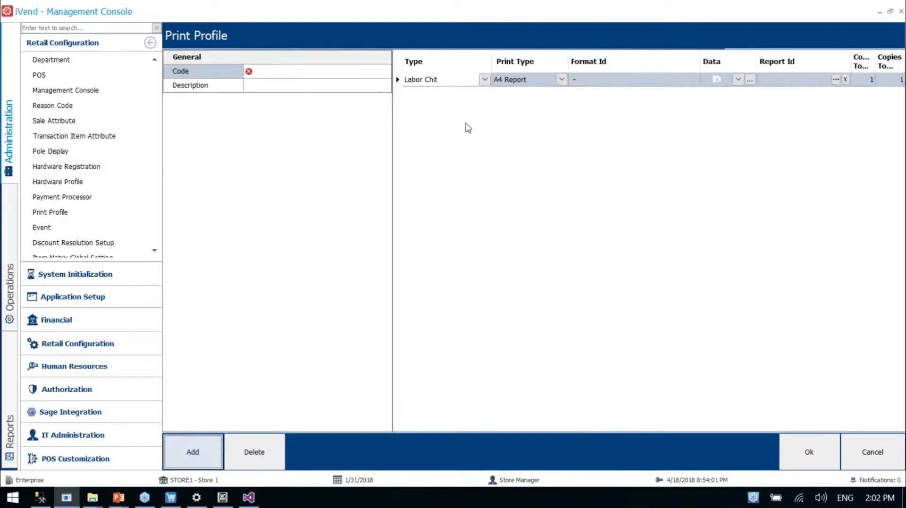
click(483, 79)
click(470, 113)
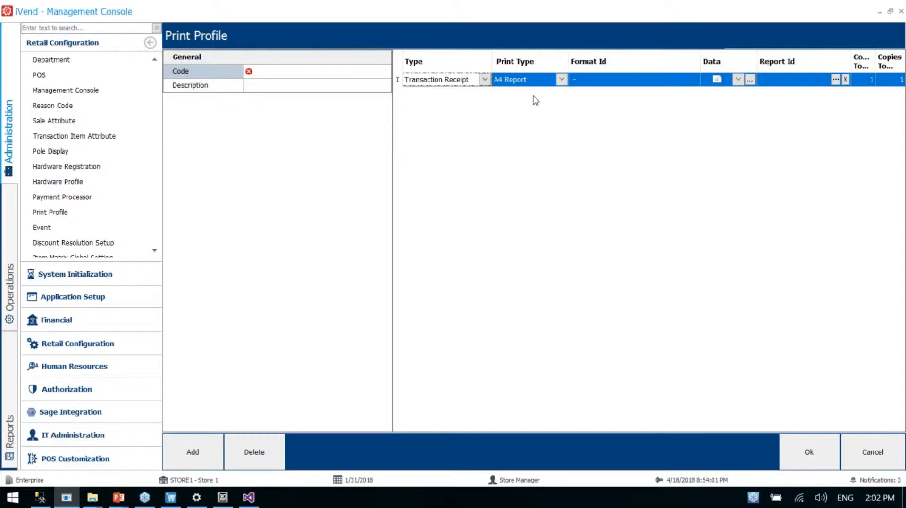
click(562, 79)
click(526, 103)
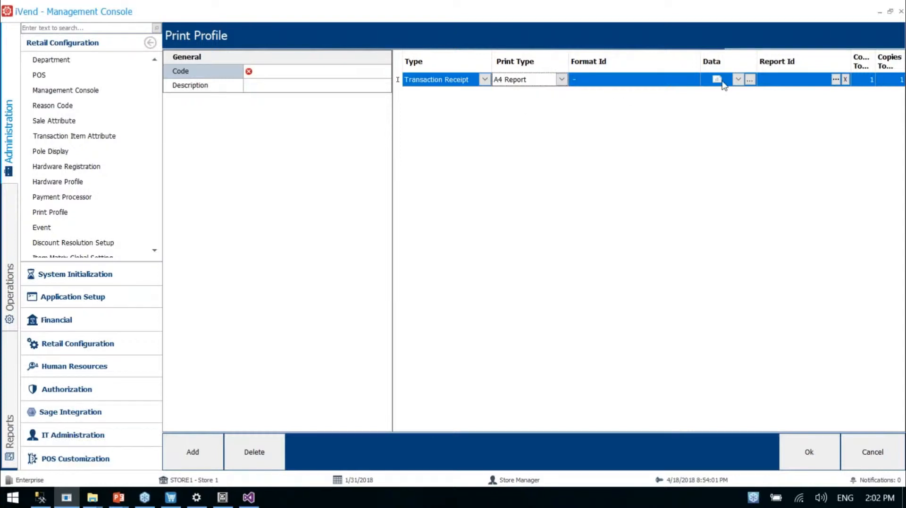
Assign the TransactionRecieptSmall report to the Transaction Receipt line's Report Id
click(836, 79)
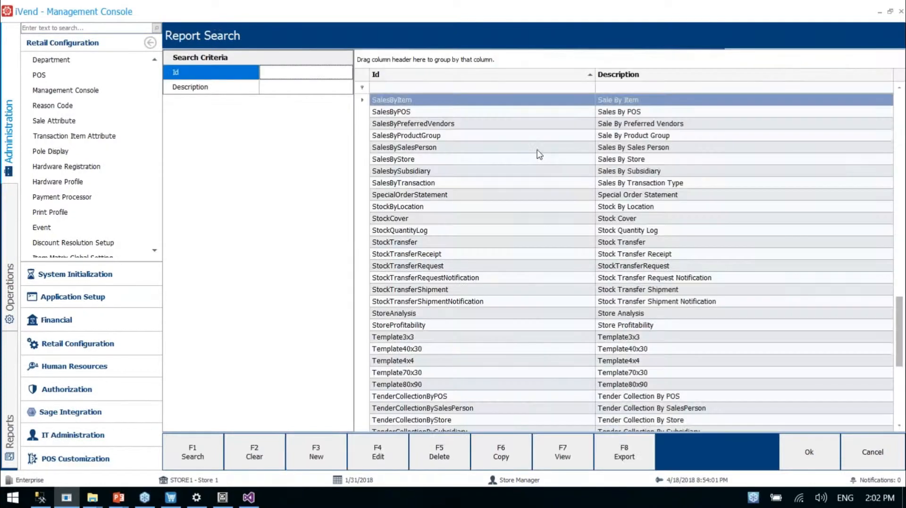
scroll(488, 210, down, 3)
double_click(463, 324)
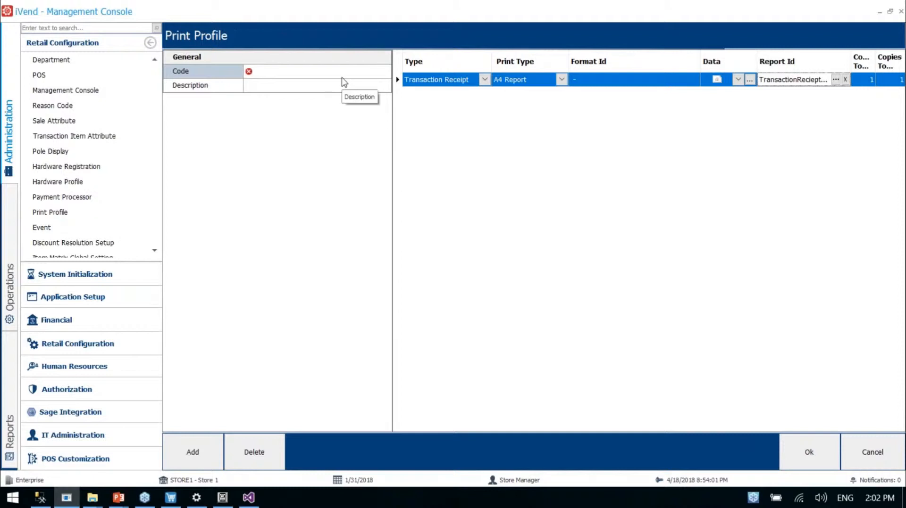
click(794, 80)
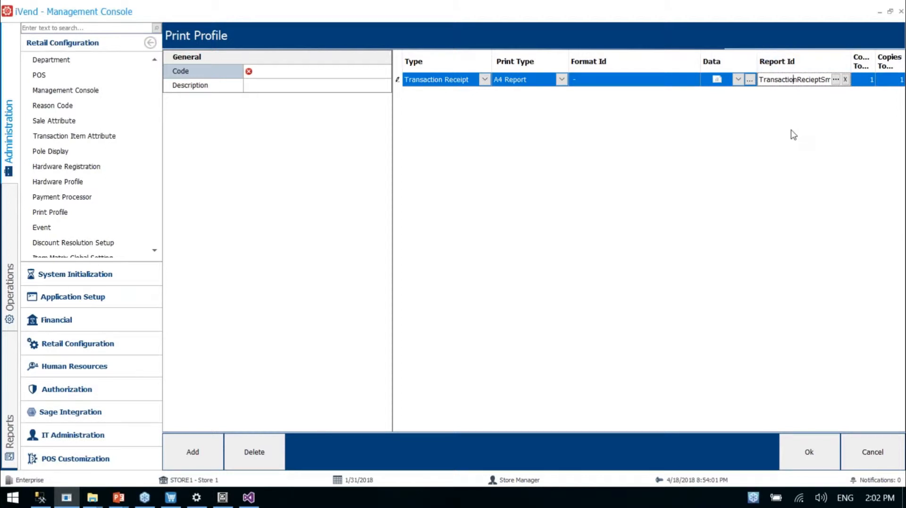
Set the print profile's code and description to SmallReceipt and save the profile
click(329, 70)
text(SmallReceipt)
key(ctrl+a)
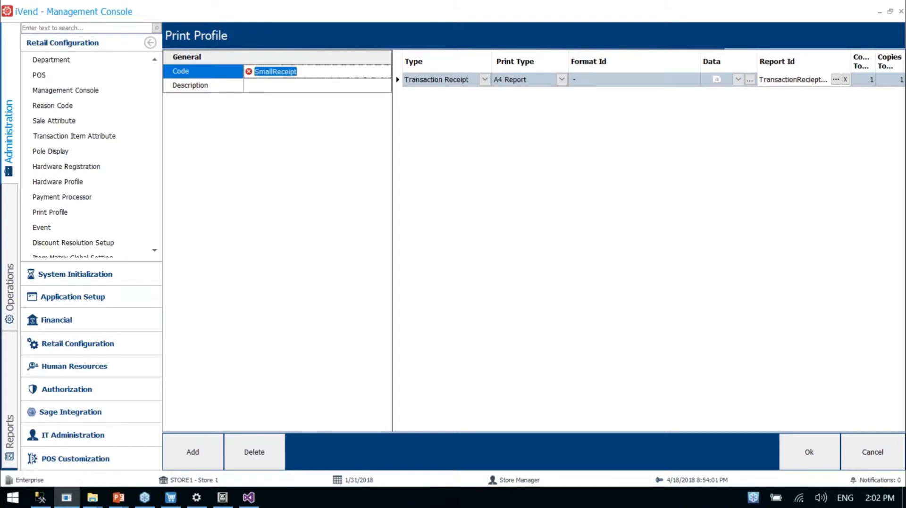
key(ctrl+c)
key(Tab)
key(ctrl+v)
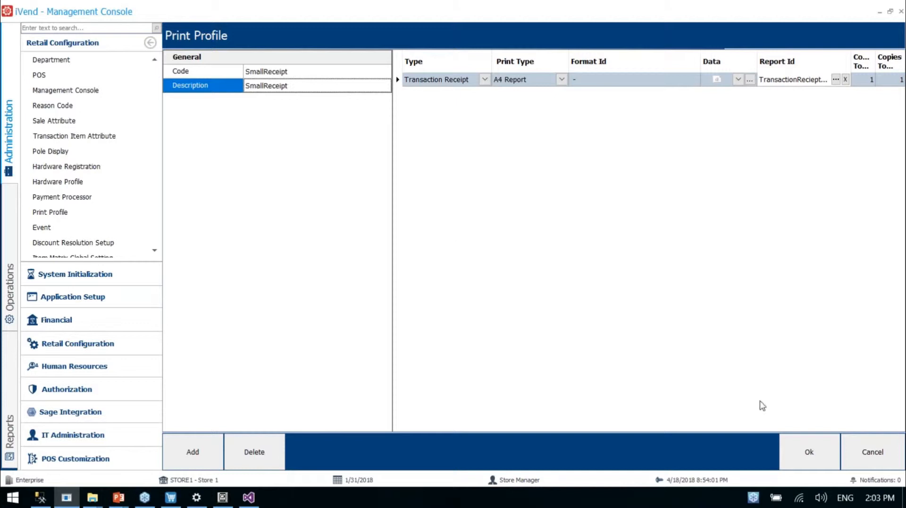
click(801, 453)
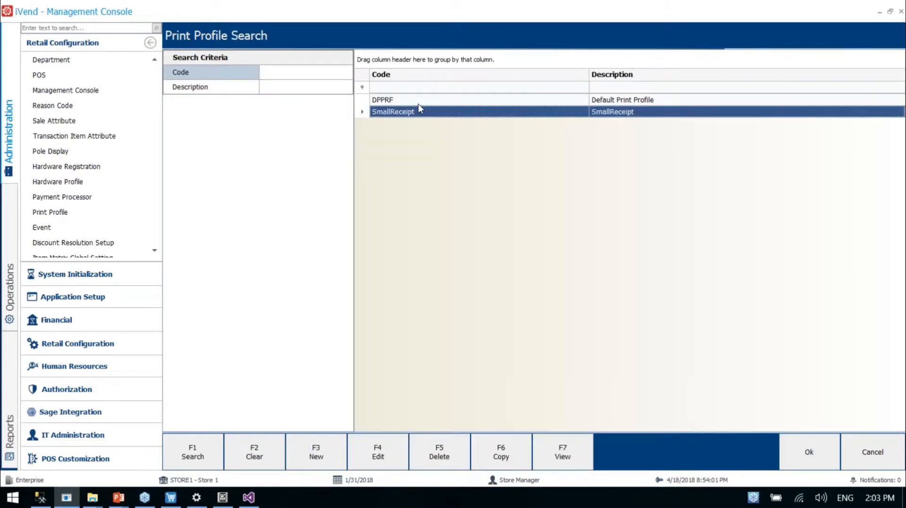
Start a new POS record with code POS2 and description POS
click(44, 76)
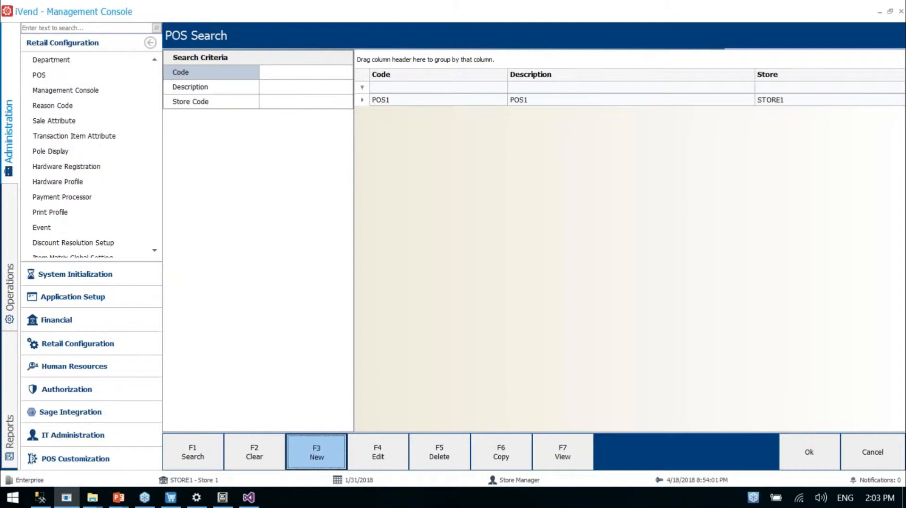
click(316, 452)
text(POS2)
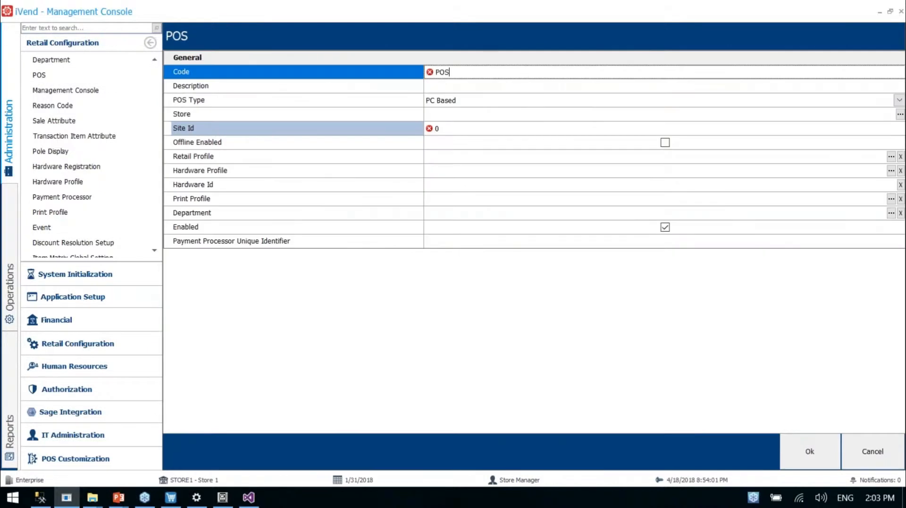
key(Tab)
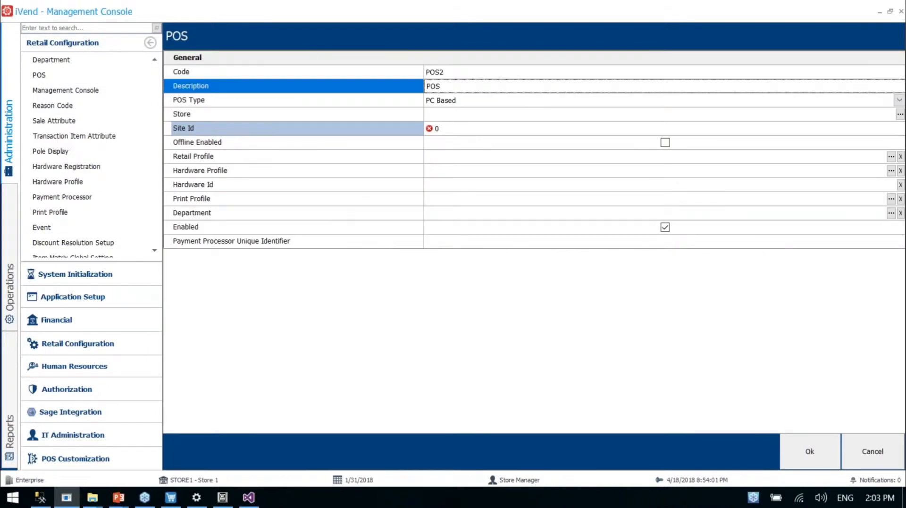
Assign the DSHProfile hardware profile and the SmallReceipt print profile to the new POS
click(449, 175)
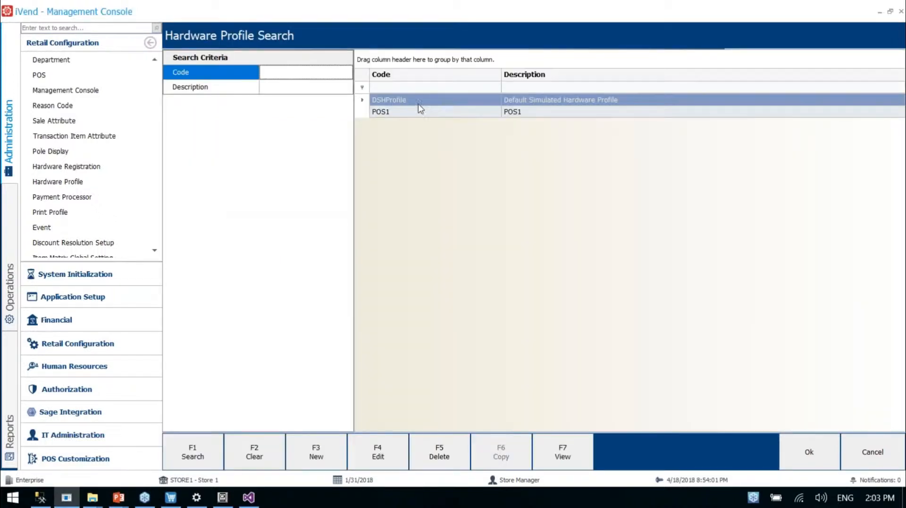
double_click(418, 103)
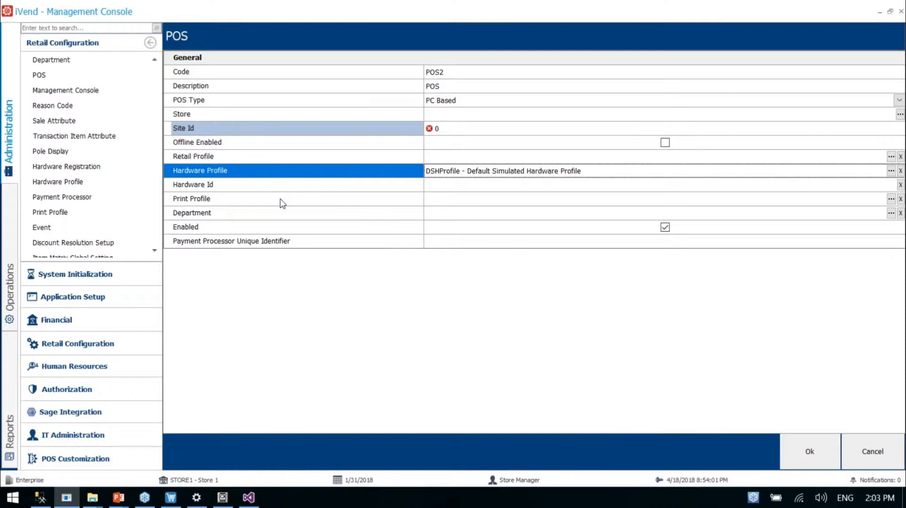
click(281, 200)
click(890, 198)
double_click(448, 112)
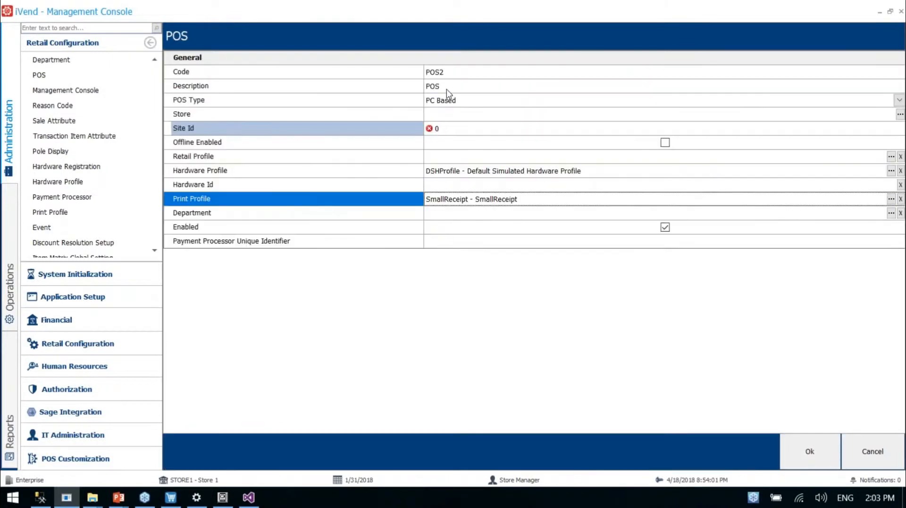
Complete the POS description as POS2, assign STORE1 as its store and save the record
click(448, 90)
text(2)
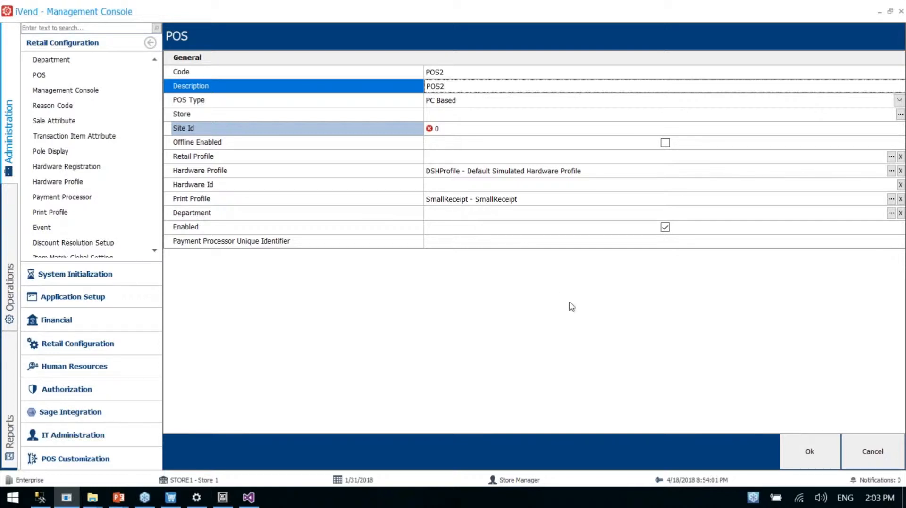
click(795, 465)
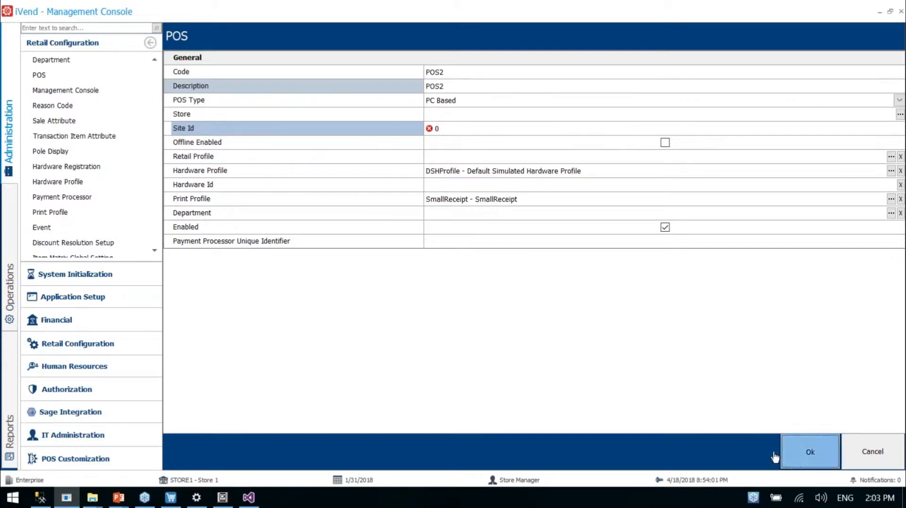
click(487, 113)
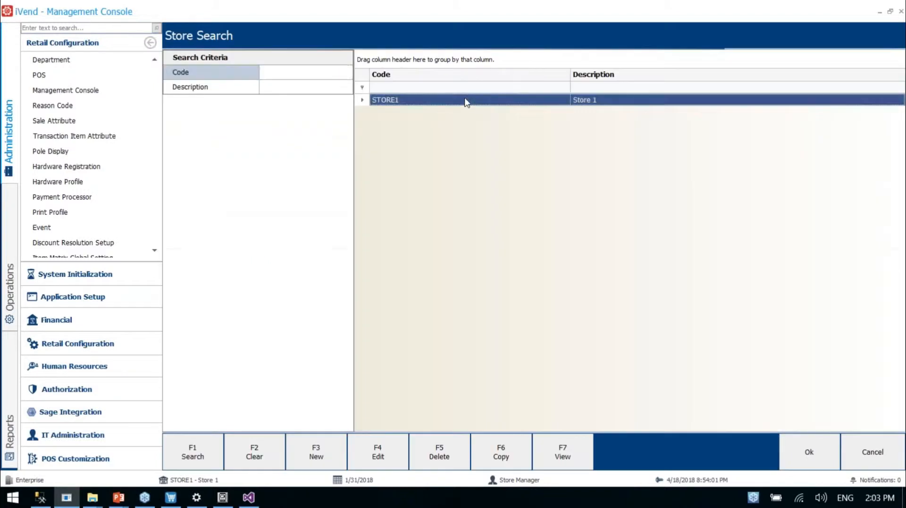
double_click(465, 101)
click(809, 454)
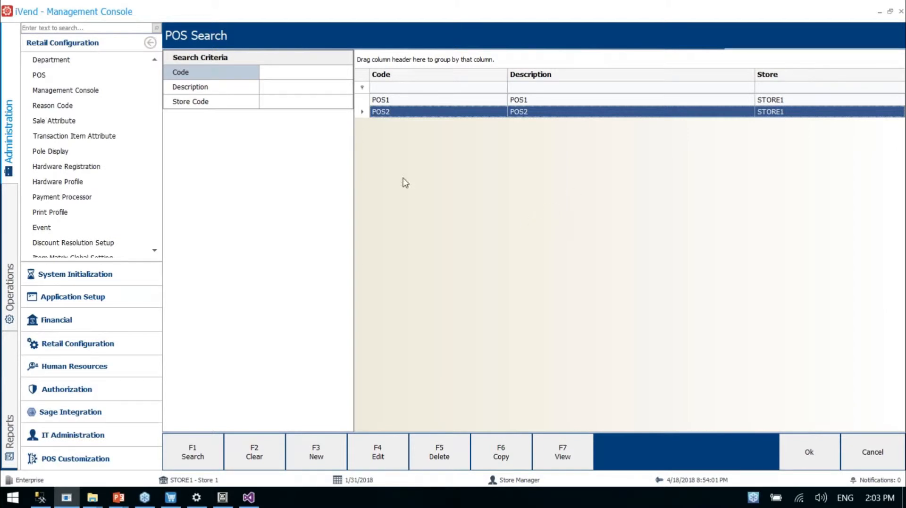
Open the default print profile DPPRF and set the Transaction Receipt line's print type to Show Printer Selection
scroll(88, 222, down, 1)
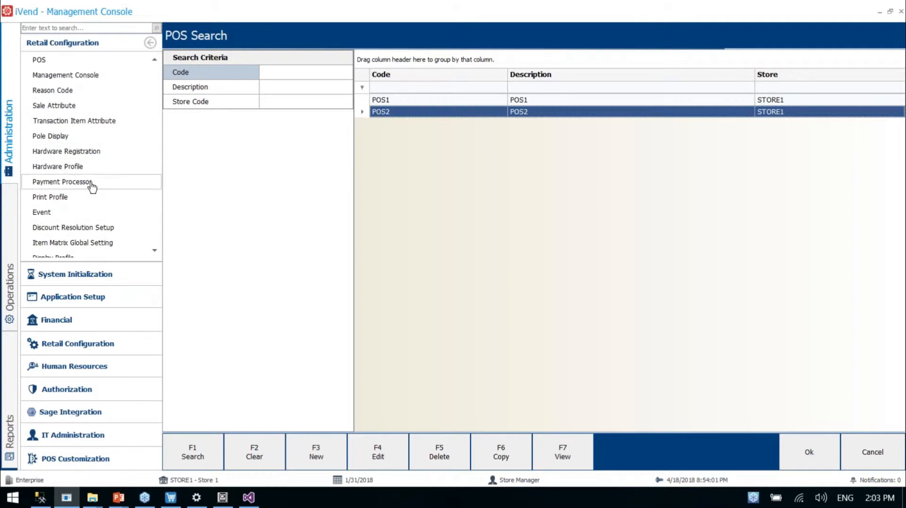
click(91, 198)
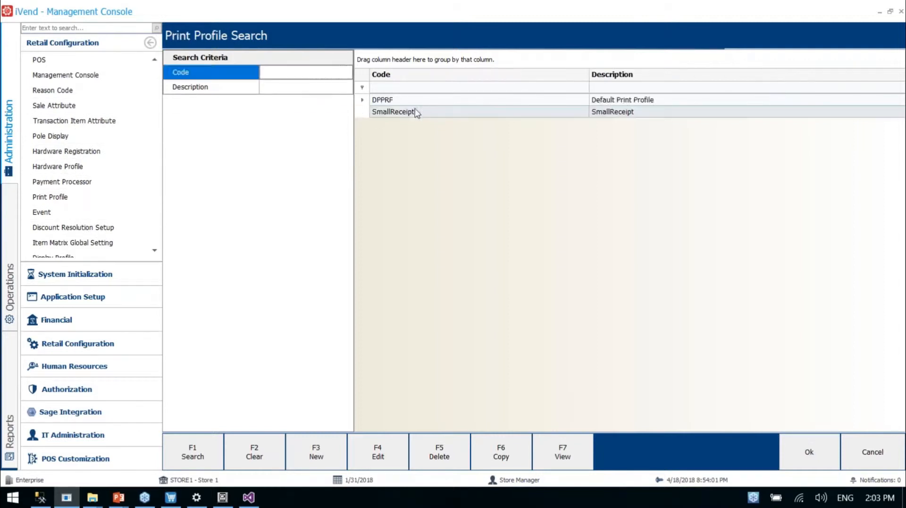
click(424, 104)
double_click(424, 105)
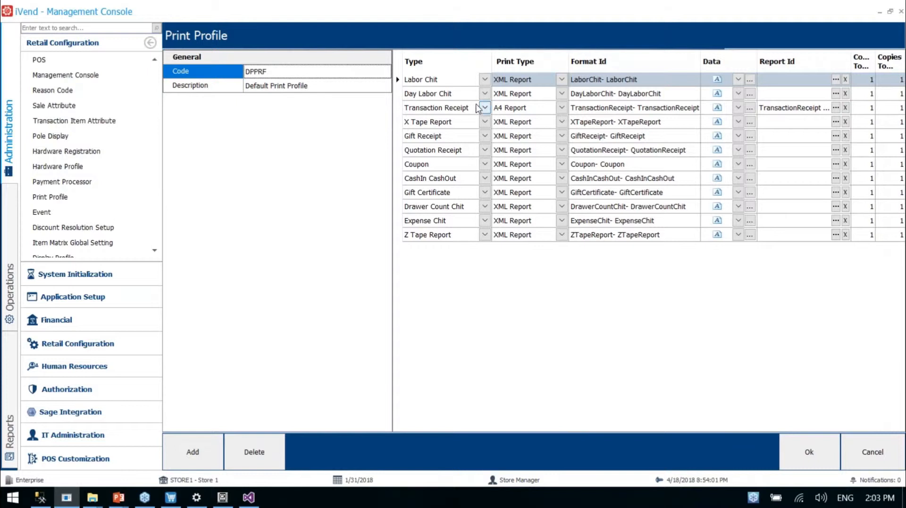
click(504, 109)
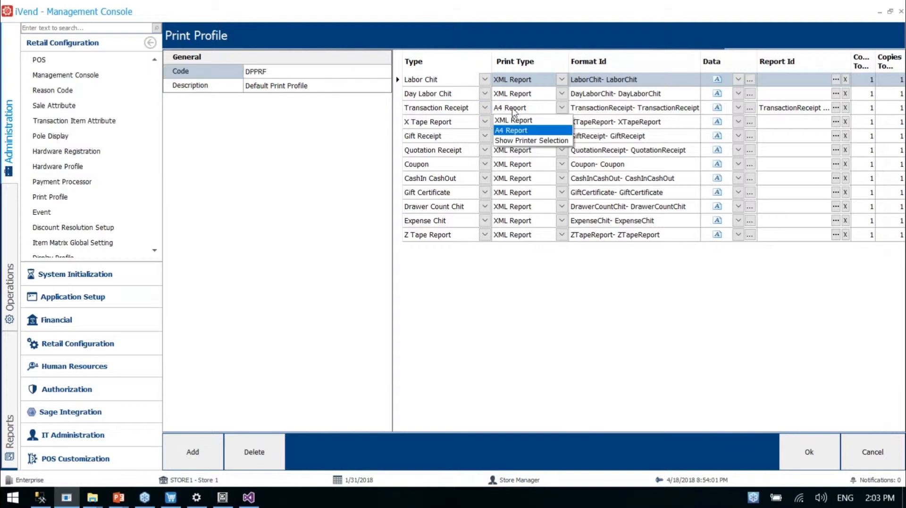
click(515, 140)
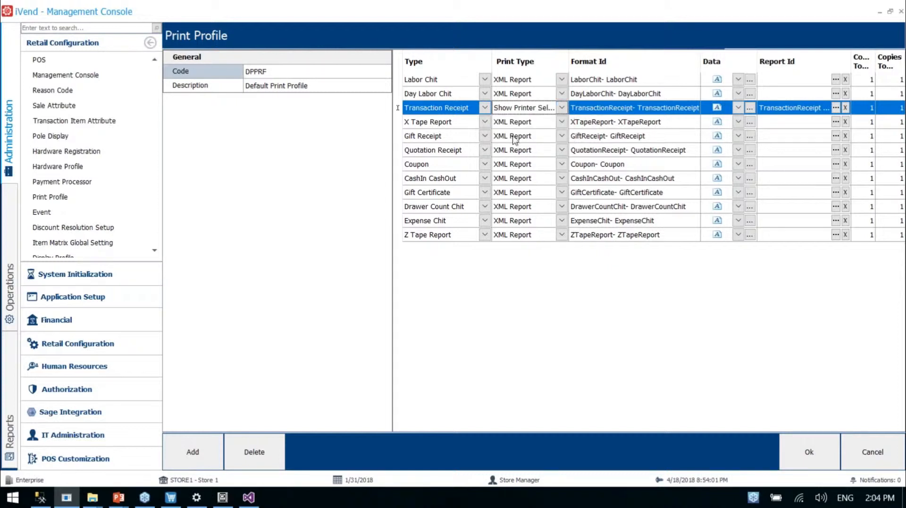
click(512, 111)
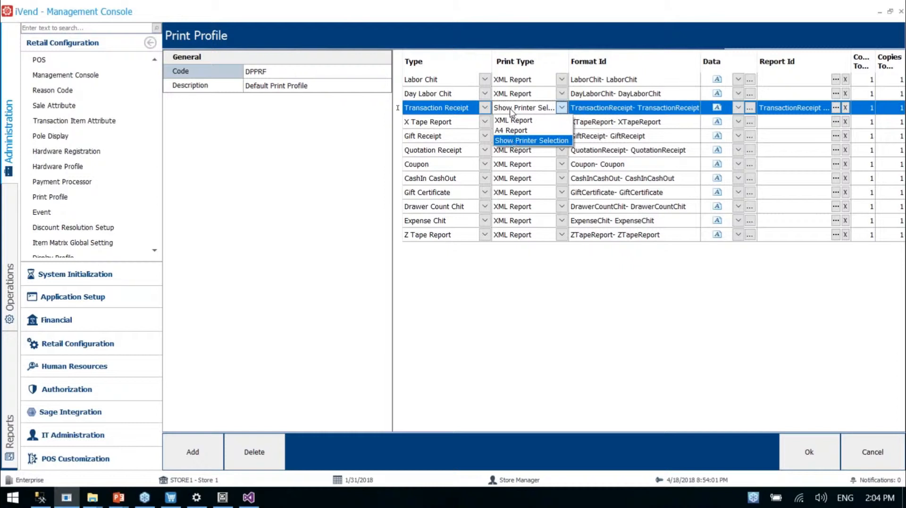
click(513, 141)
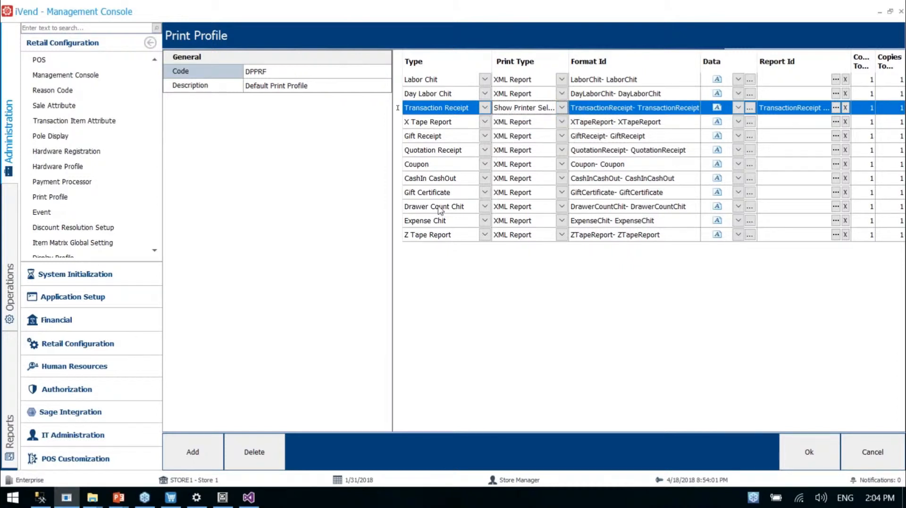
Switch to the iVend Receipt Designer presentation in PowerPoint and review the POS Receipt diagram on slide 6
click(119, 498)
click(103, 429)
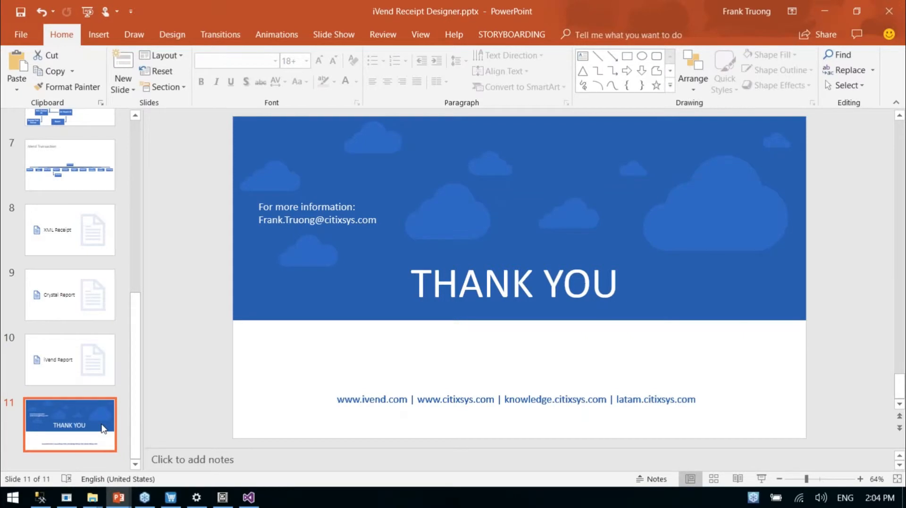
scroll(138, 285, up, 3)
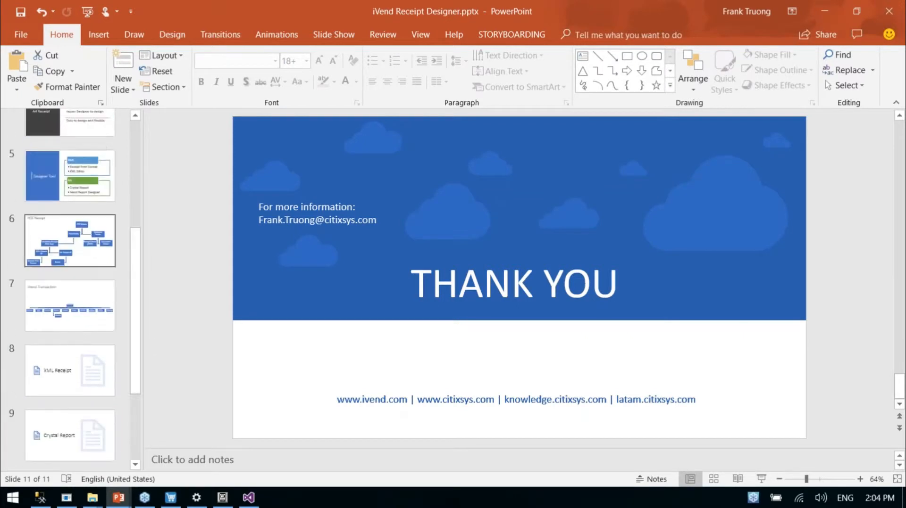
click(78, 255)
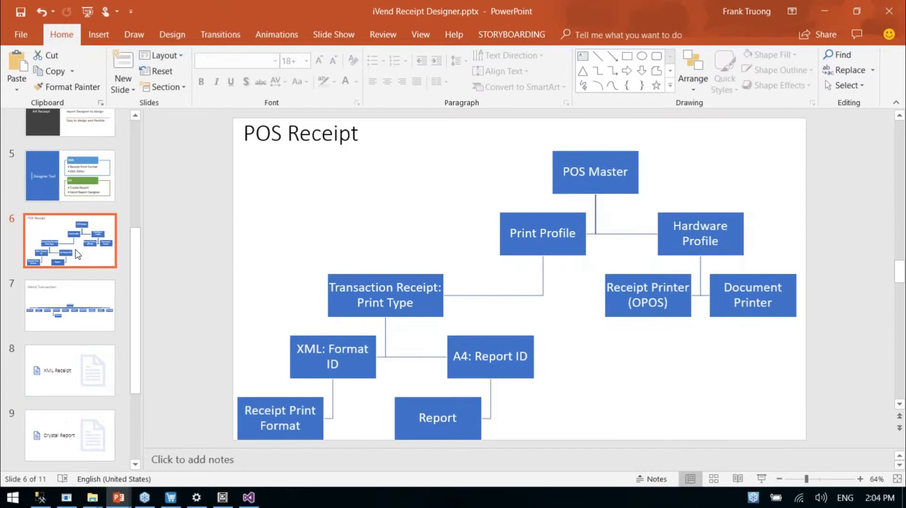